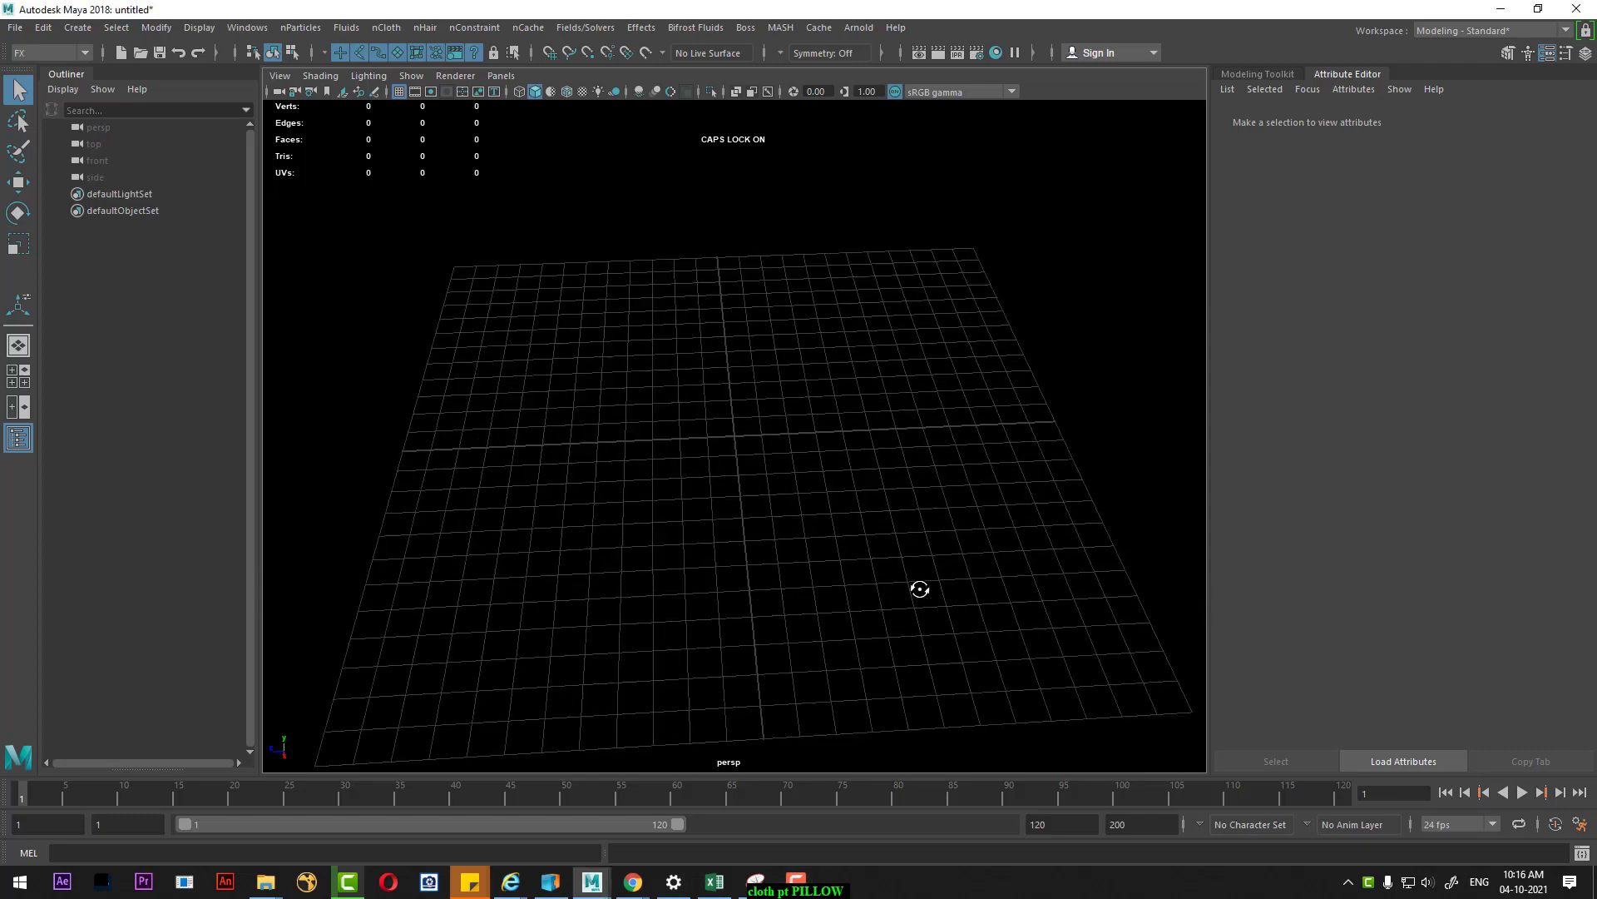
Add a polygon cube, pCube1, at the scene centre from the primitives marking menu
shift+right_click(854, 398)
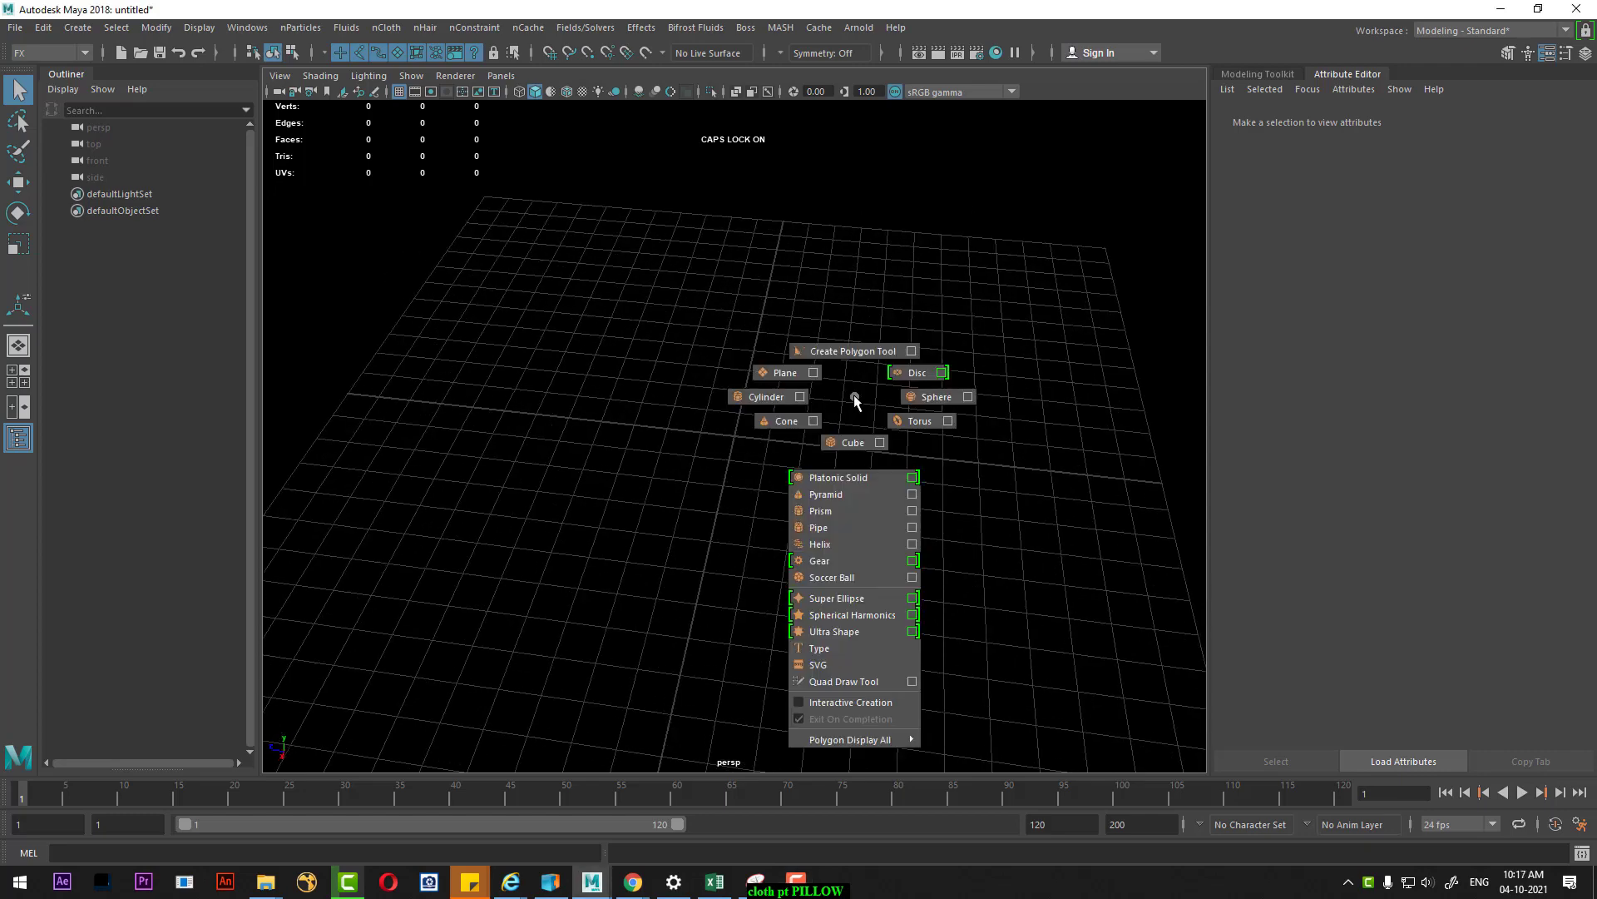
click(856, 441)
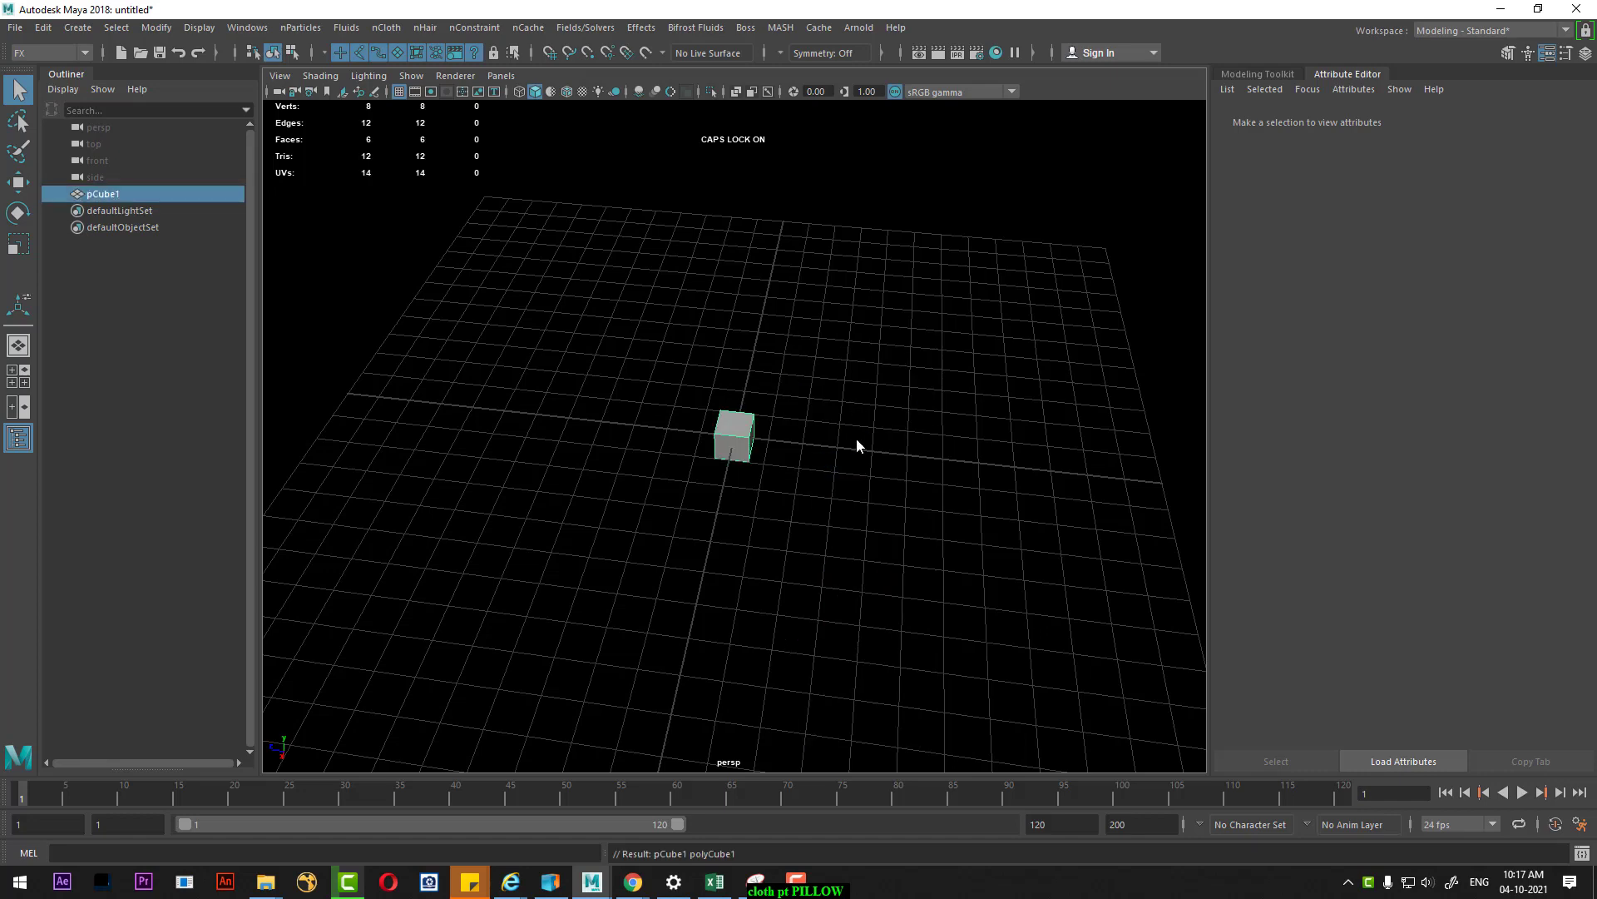
scroll(749, 475, up, 3)
Expand polyCube1 in the Channel Box and set the cube's width to 4.6
click(1586, 54)
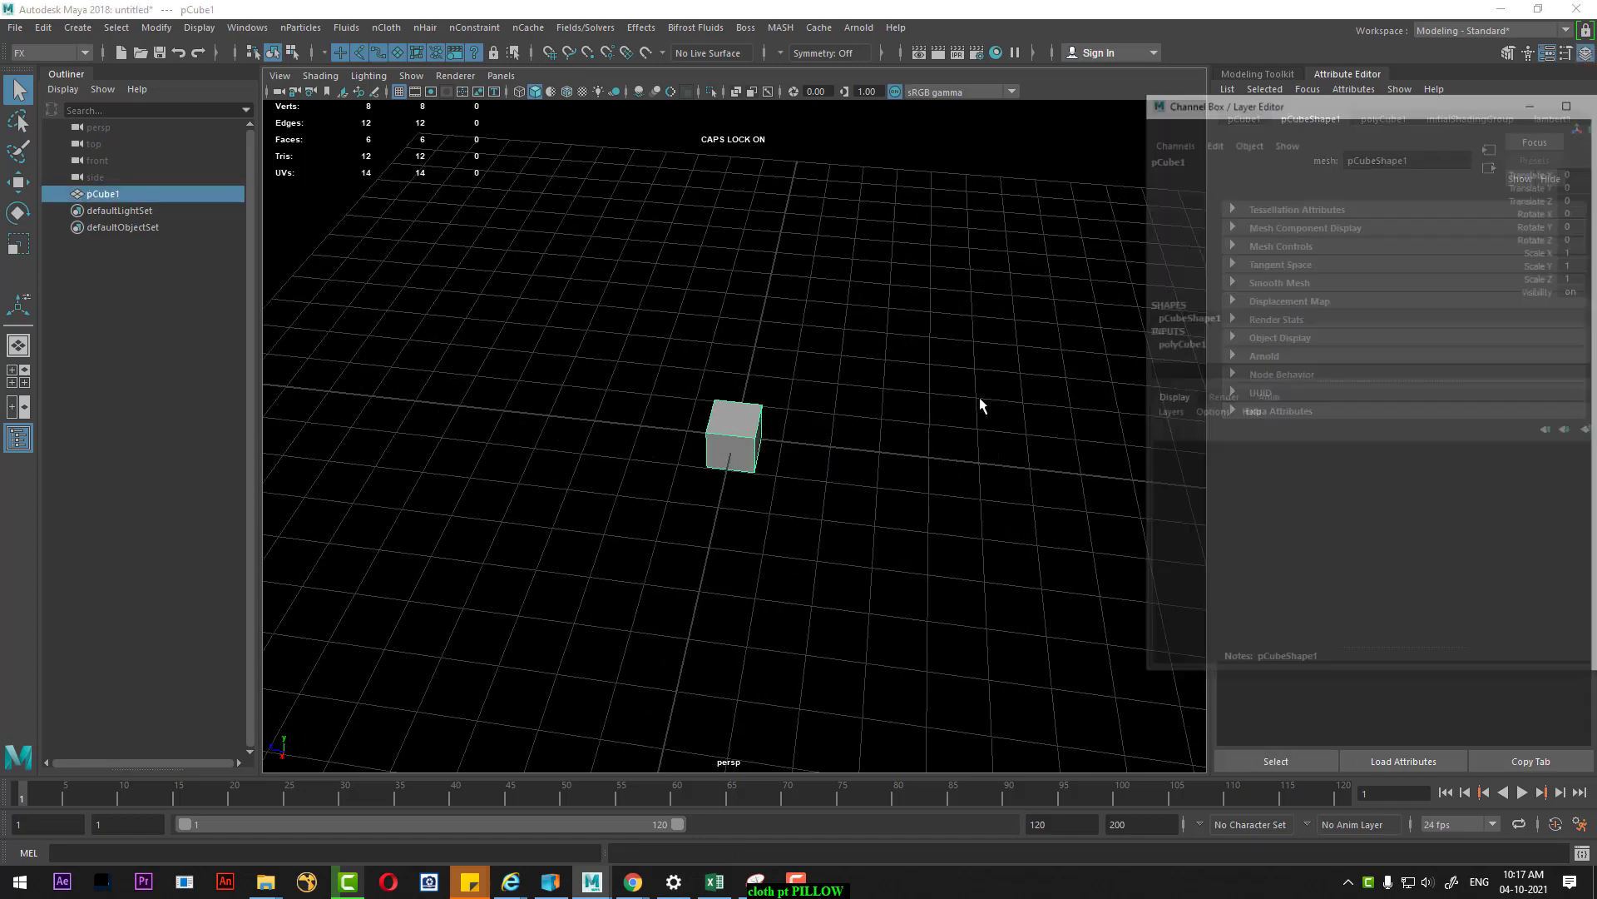
mouse_move(979, 403)
alt+mouse_down()
mouse_move(944, 495)
mouse_move(951, 467)
mouse_move(1040, 416)
alt+mouse_up()
click(1185, 342)
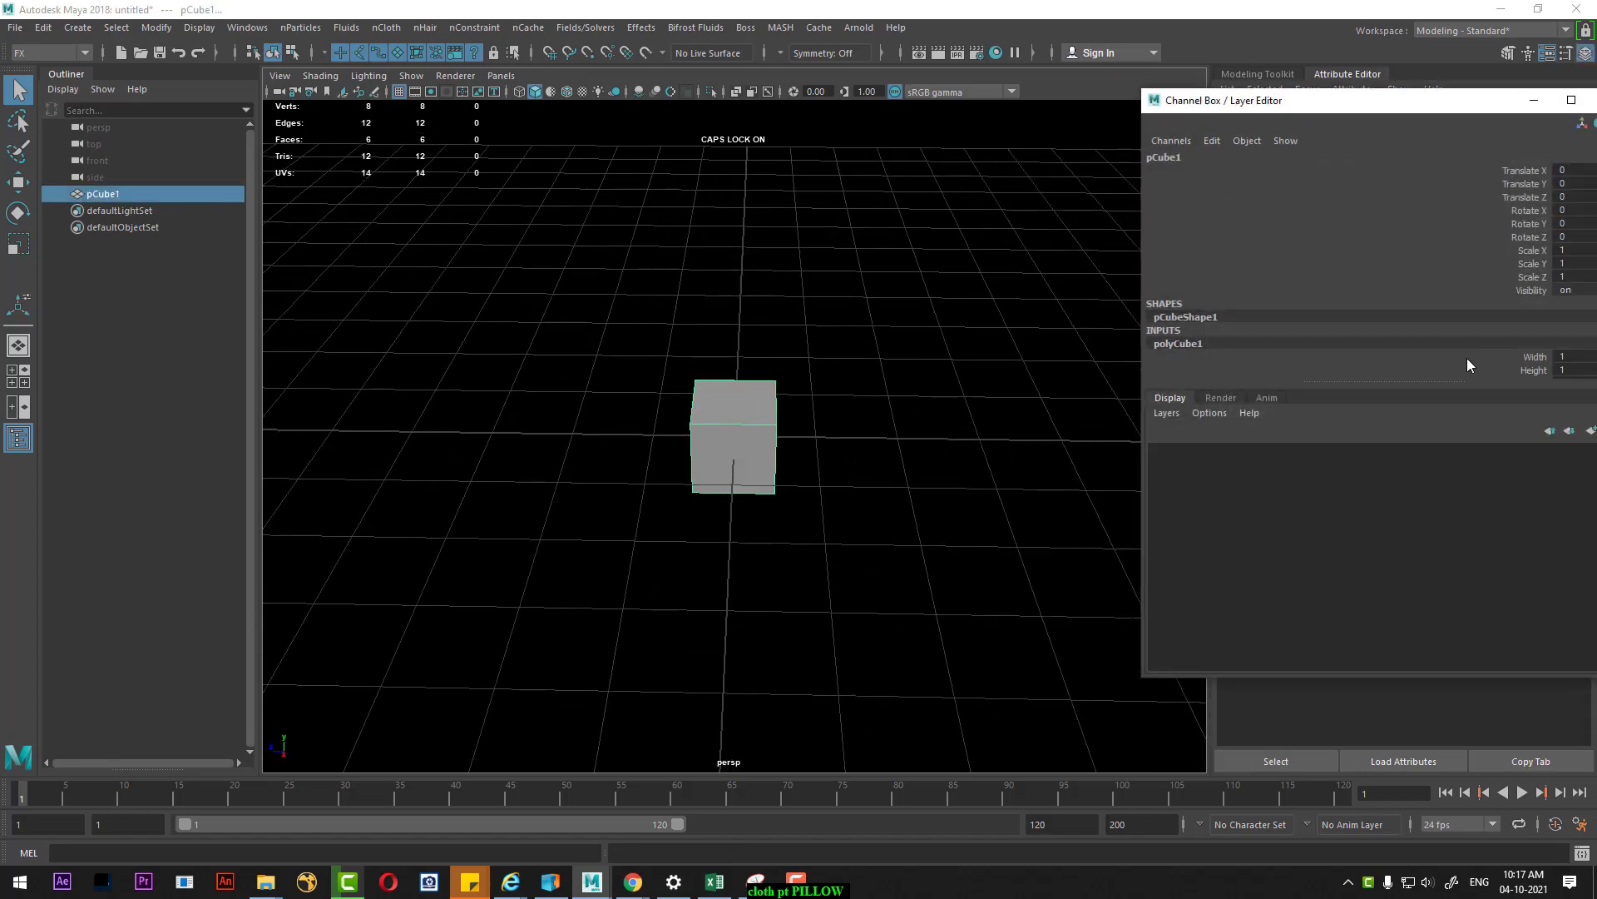
click(1535, 356)
middle_drag(799, 467, 823, 457)
mouse_move(823, 457)
alt+mouse_down()
mouse_move(956, 517)
mouse_move(860, 557)
mouse_move(890, 533)
alt+mouse_up()
scroll(1527, 339, down, 1)
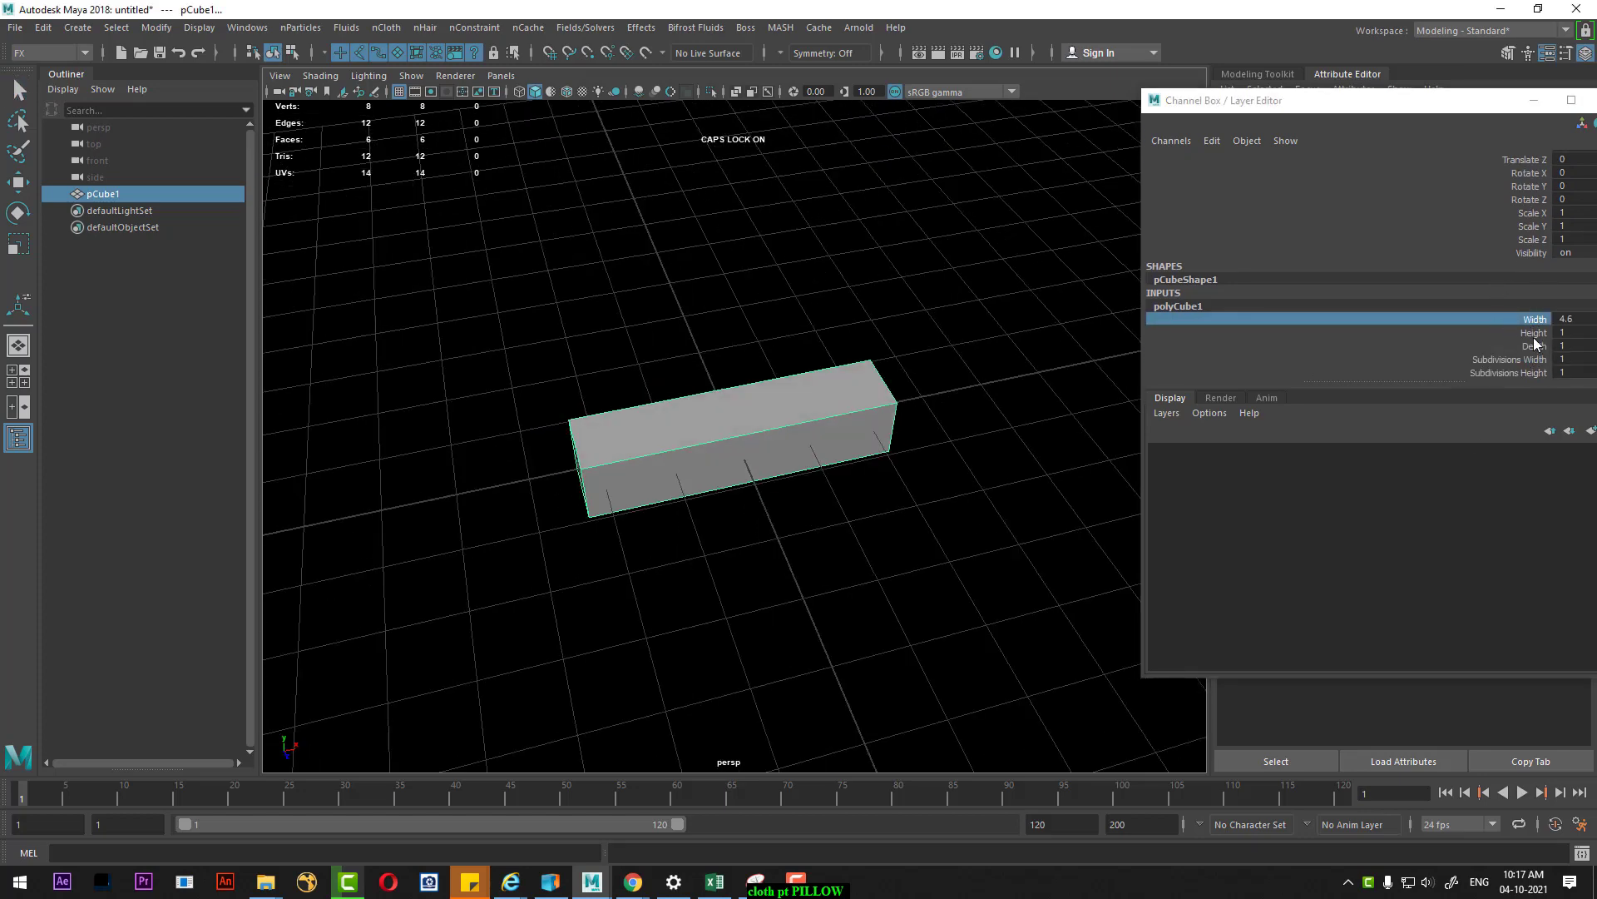
Set the depth to 10.5 and flatten the height to 0.09
click(1526, 346)
middle_drag(878, 489, 982, 471)
mouse_move(796, 463)
alt+mouse_down()
mouse_move(696, 482)
mouse_move(731, 546)
alt+mouse_up()
alt+drag(956, 466, 1025, 504)
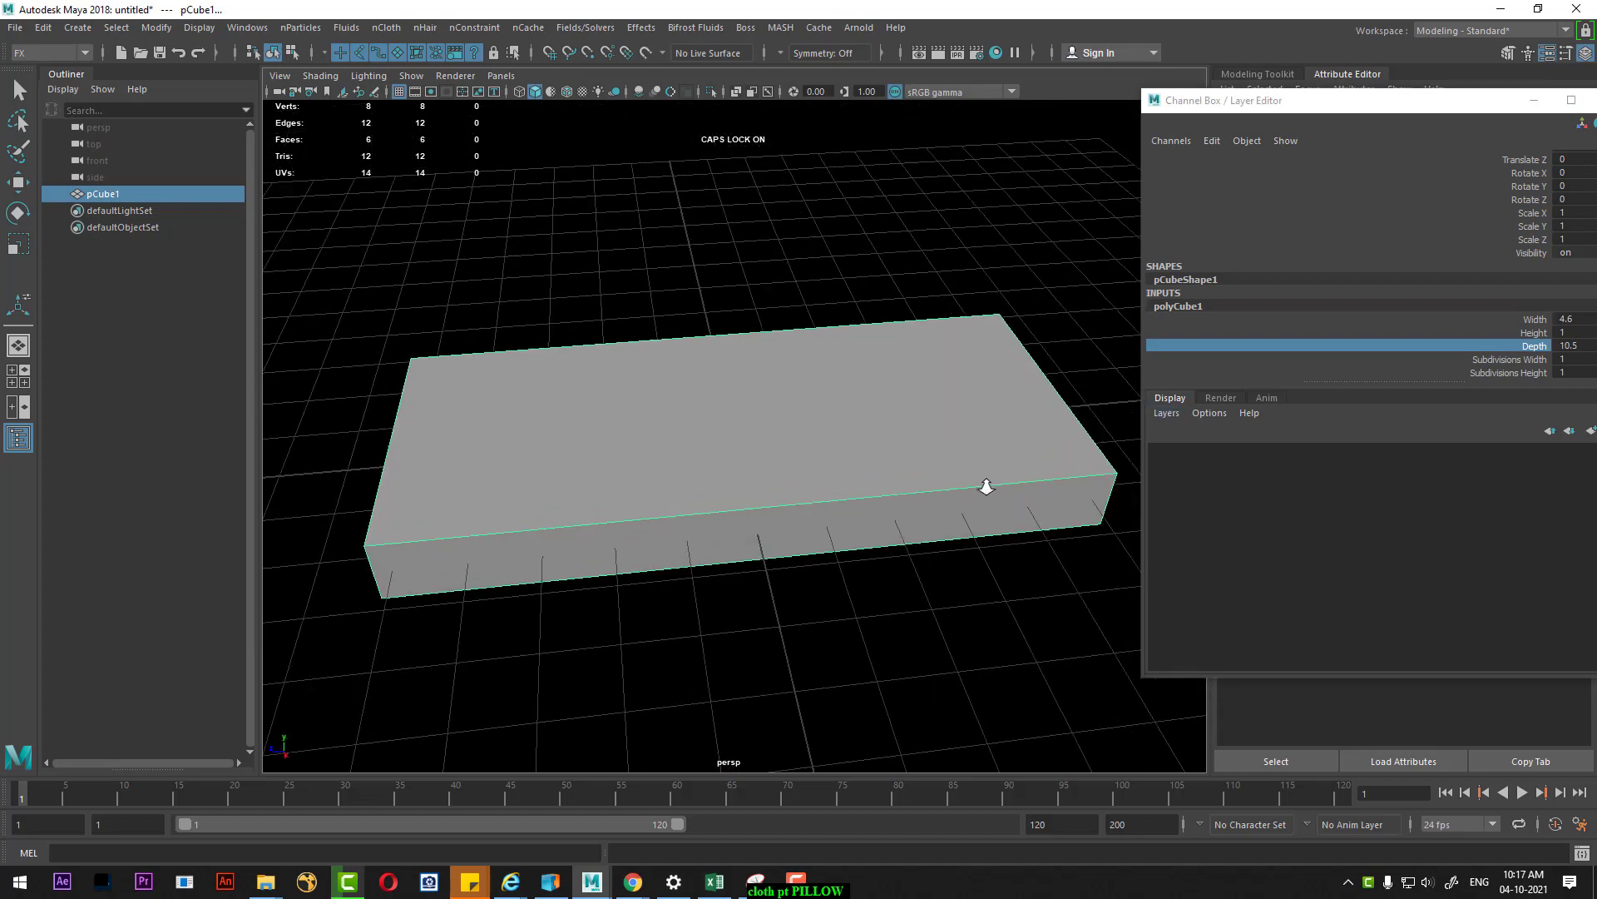
click(1525, 332)
middle_drag(1031, 446, 948, 470)
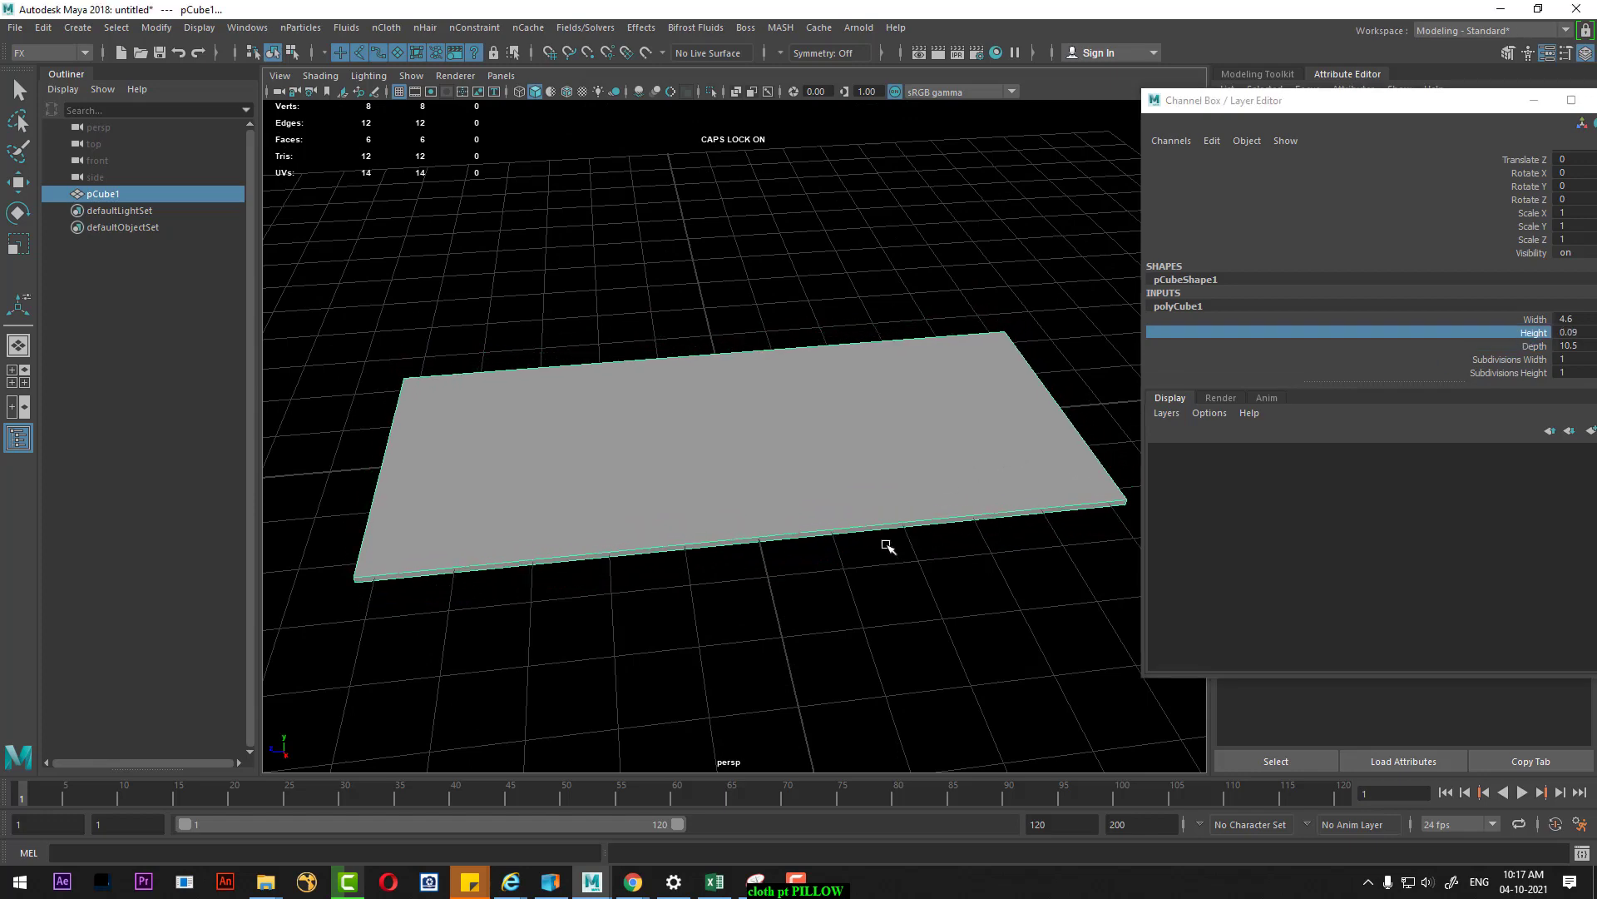
mouse_move(887, 545)
alt+mouse_down()
mouse_move(805, 521)
mouse_move(1251, 439)
alt+mouse_up()
scroll(1433, 272, down, 1)
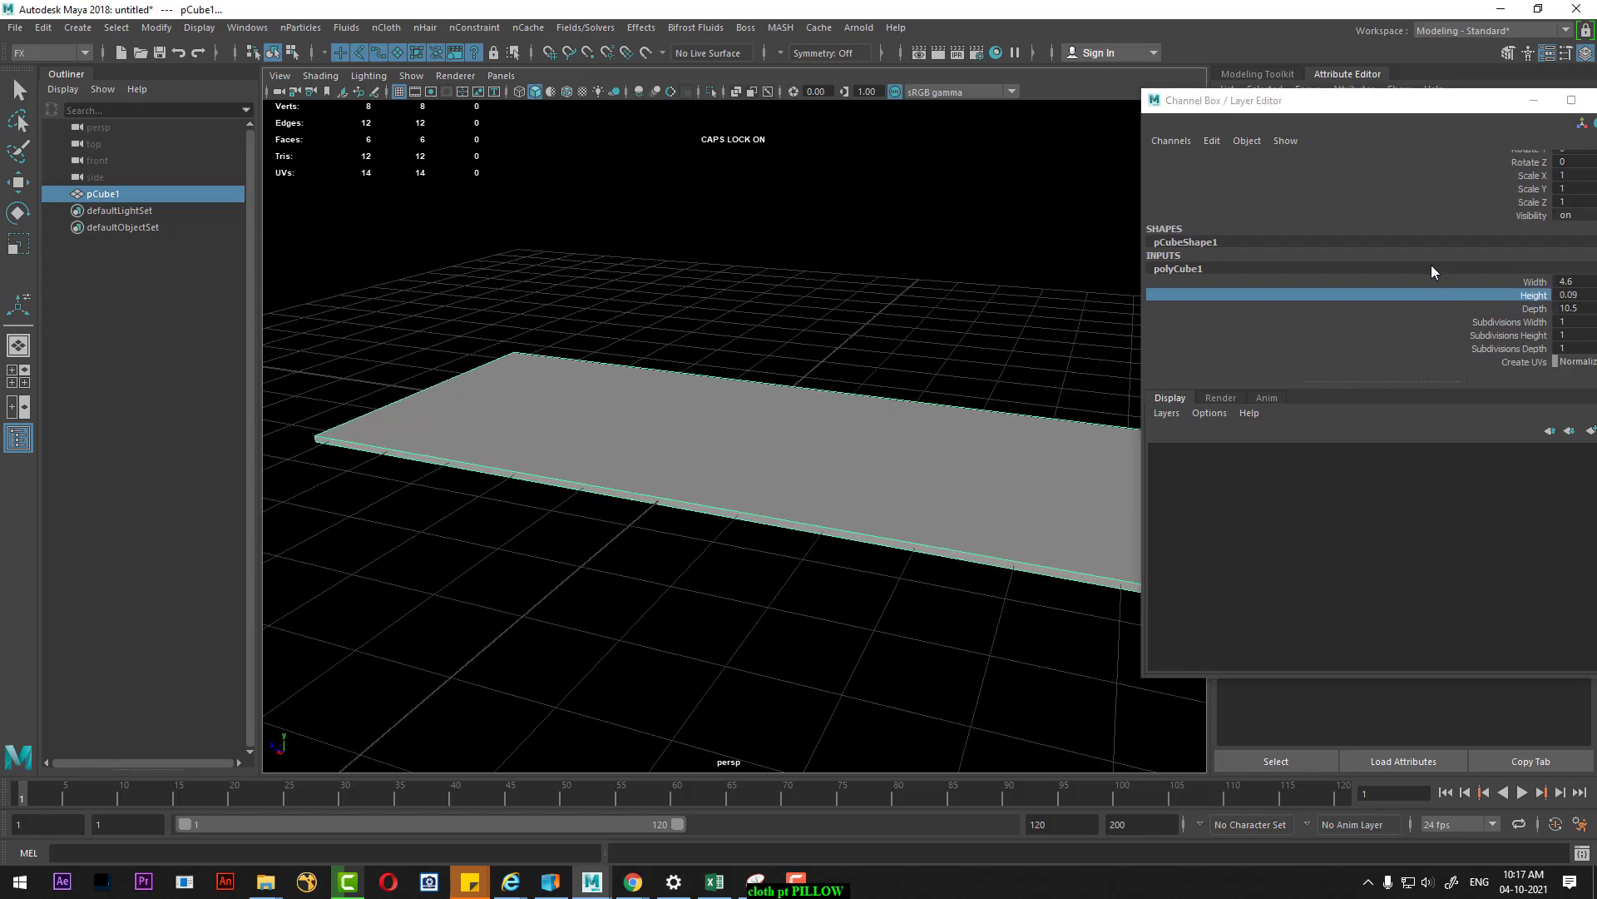
Set the slab's subdivisions to 18 across the width and 43 along the depth
click(1510, 322)
middle_drag(832, 441, 1060, 432)
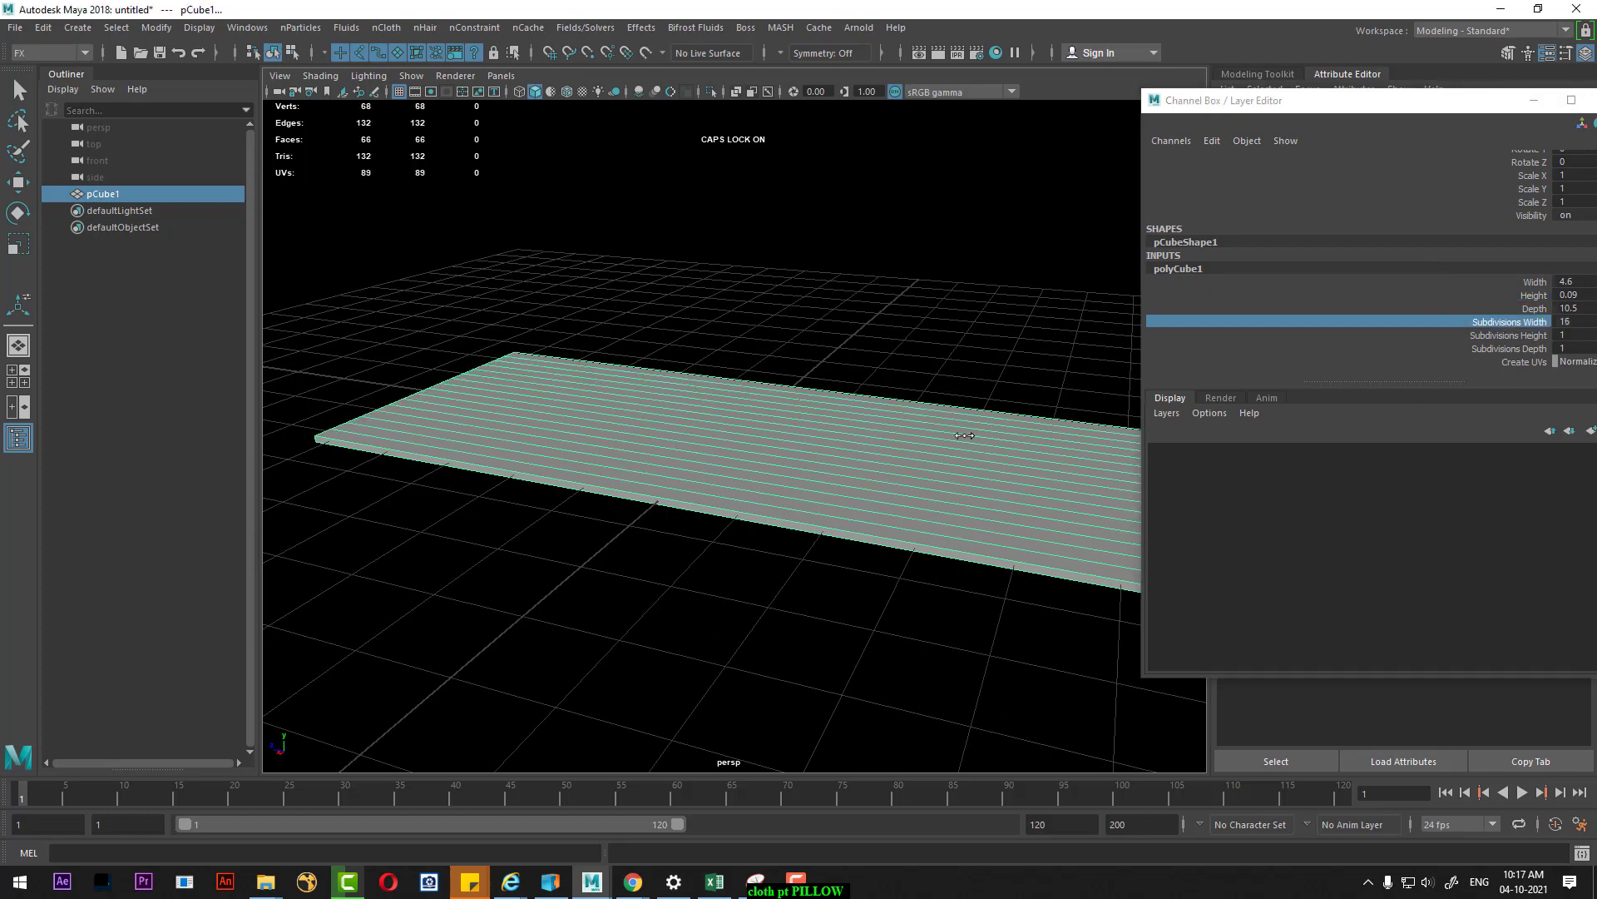
mouse_move(1060, 431)
alt+mouse_down()
mouse_move(828, 549)
mouse_move(857, 540)
alt+mouse_up()
click(1508, 350)
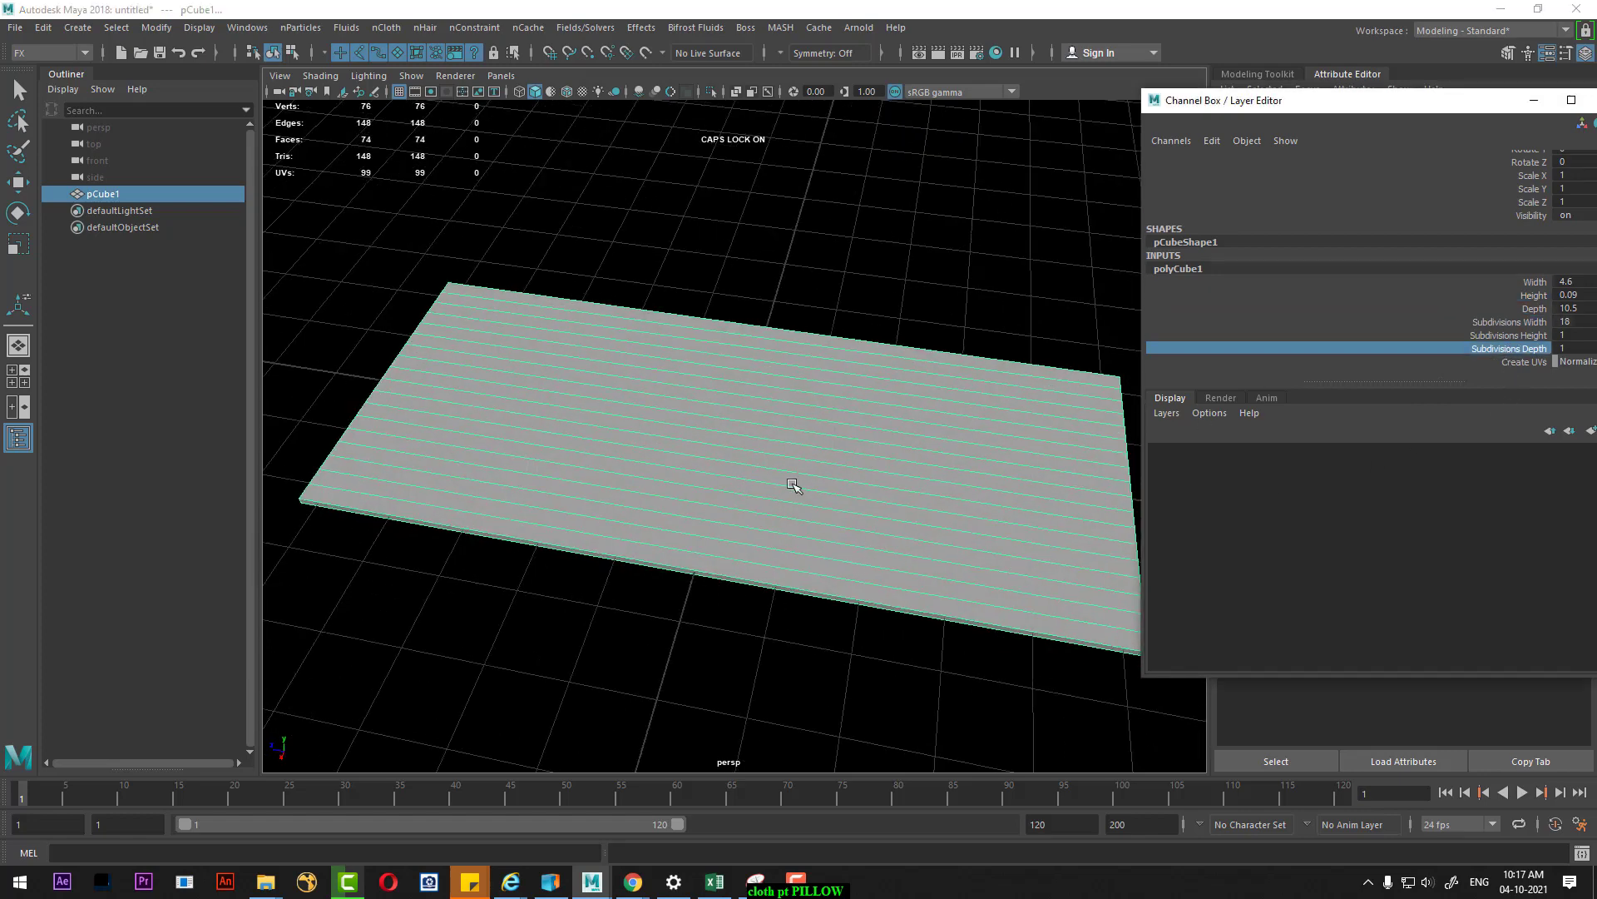
middle_drag(794, 487, 1121, 466)
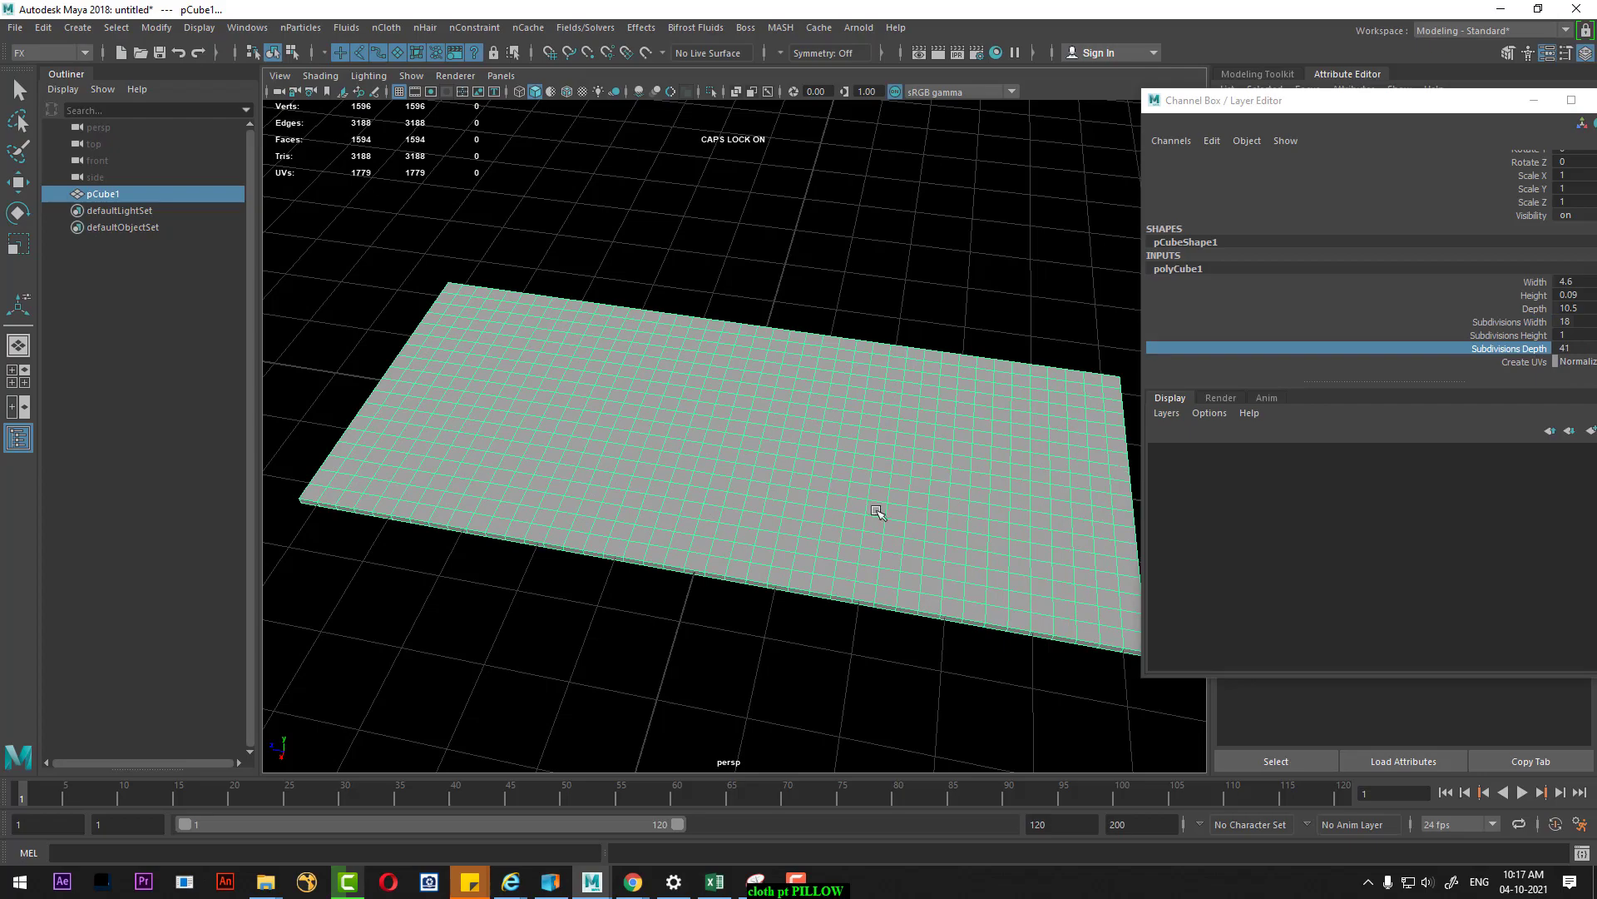
mouse_move(877, 511)
alt+mouse_down()
mouse_move(784, 535)
mouse_move(784, 410)
mouse_move(687, 599)
alt+mouse_up()
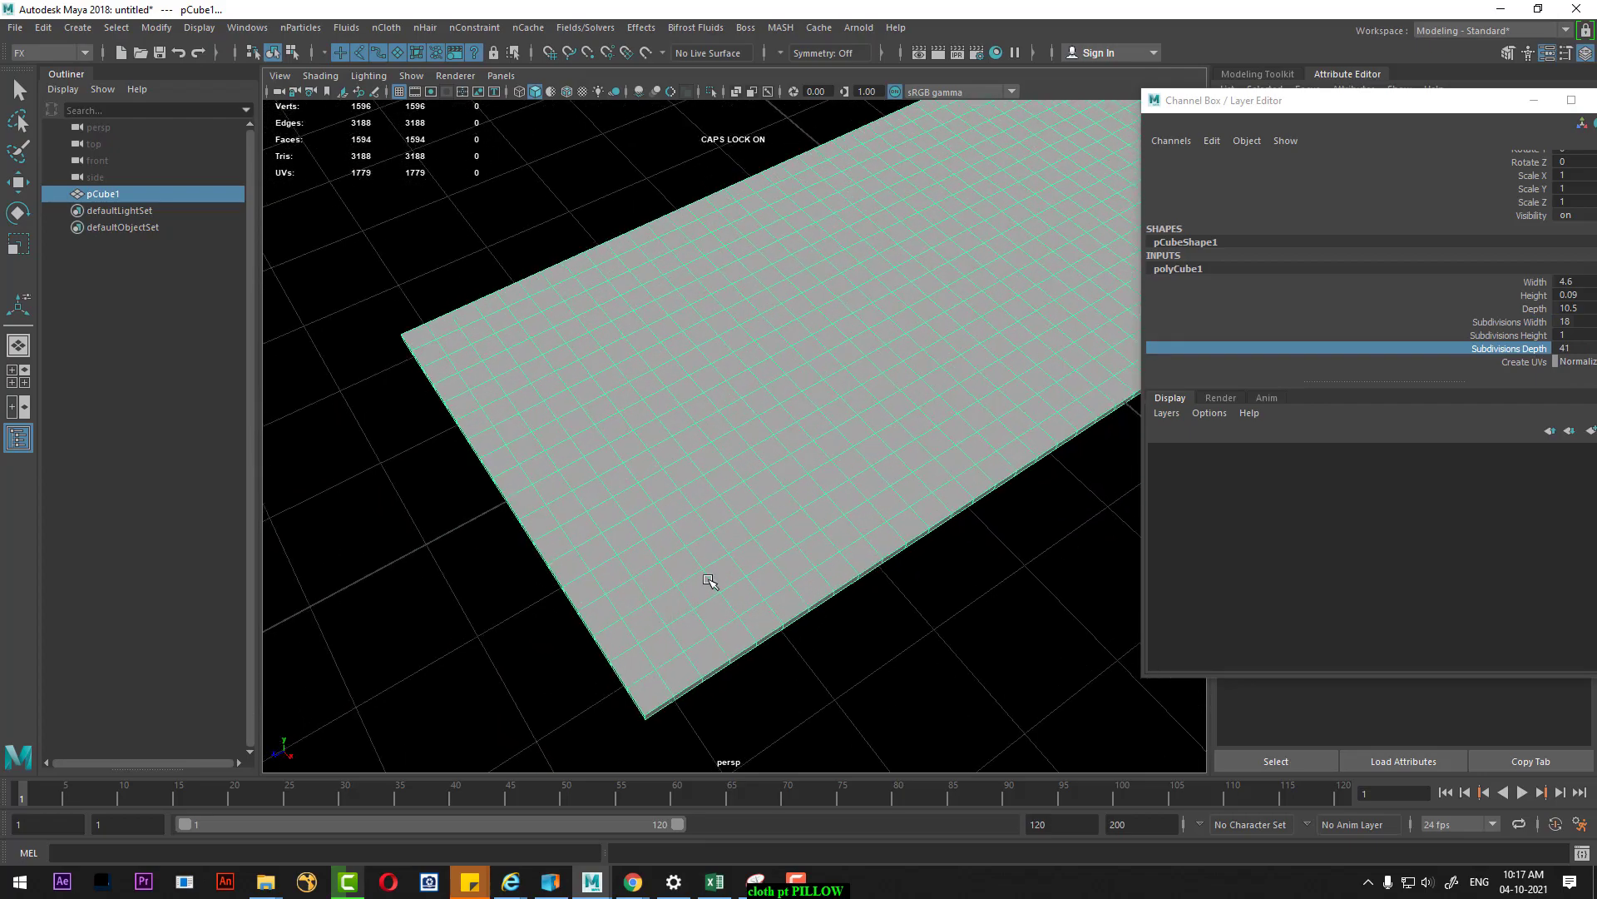
middle_drag(732, 577, 736, 577)
mouse_move(732, 578)
alt+mouse_down()
mouse_move(703, 503)
mouse_move(803, 525)
mouse_move(831, 625)
alt+mouse_up()
click(847, 428)
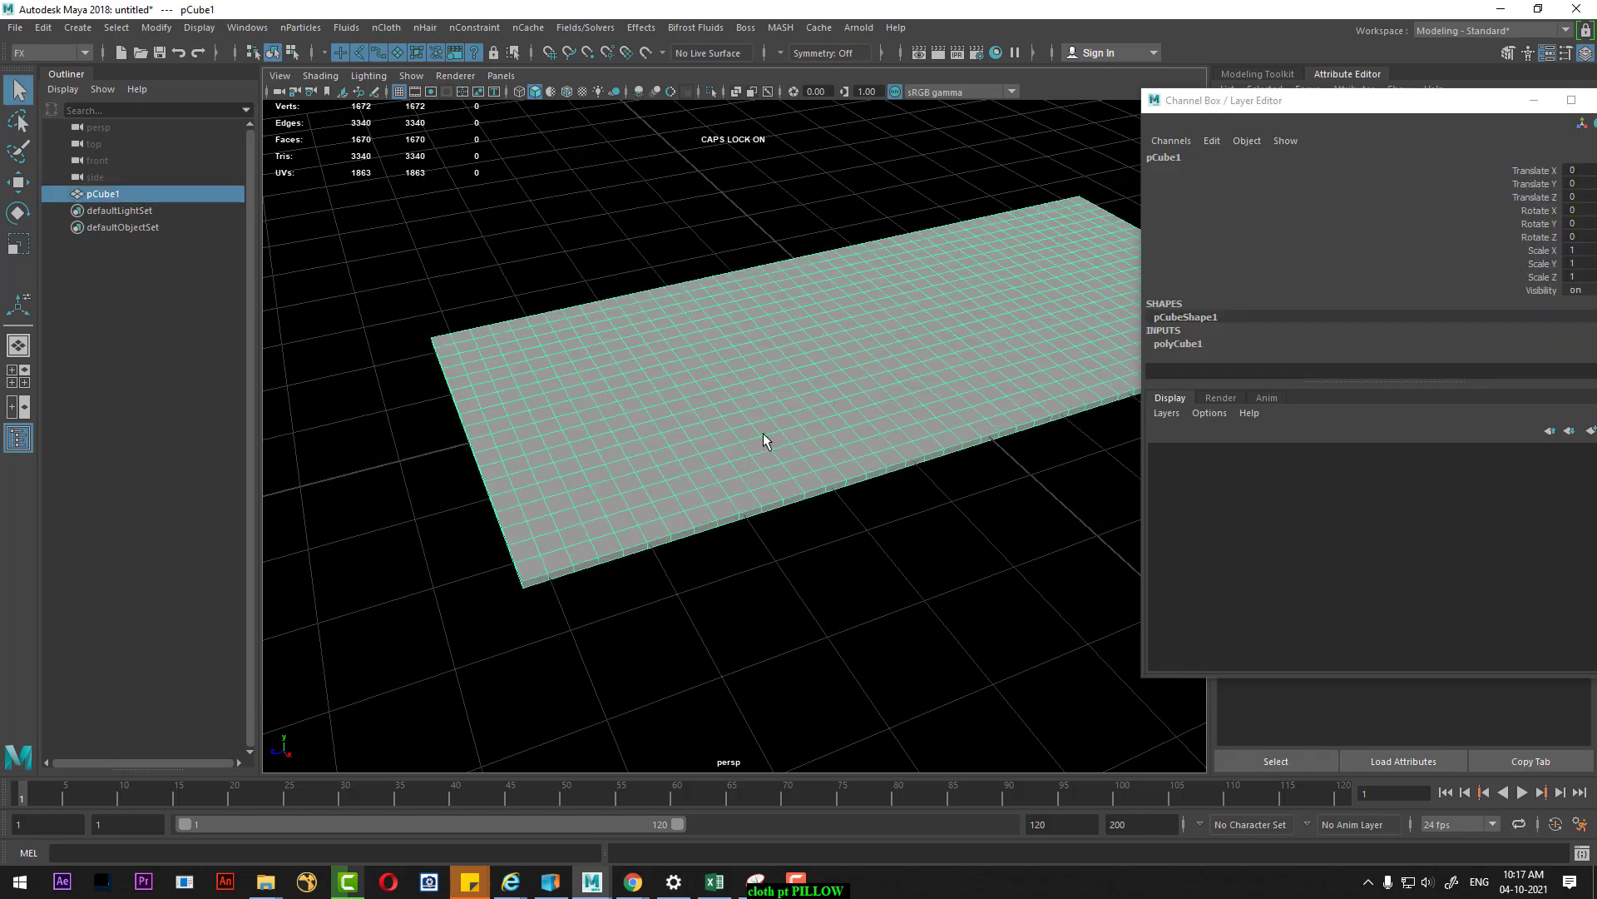
Assign a new Lambert material to the slab
mouse_move(748, 348)
right_down()
mouse_move(772, 788)
mouse_move(920, 751)
right_up()
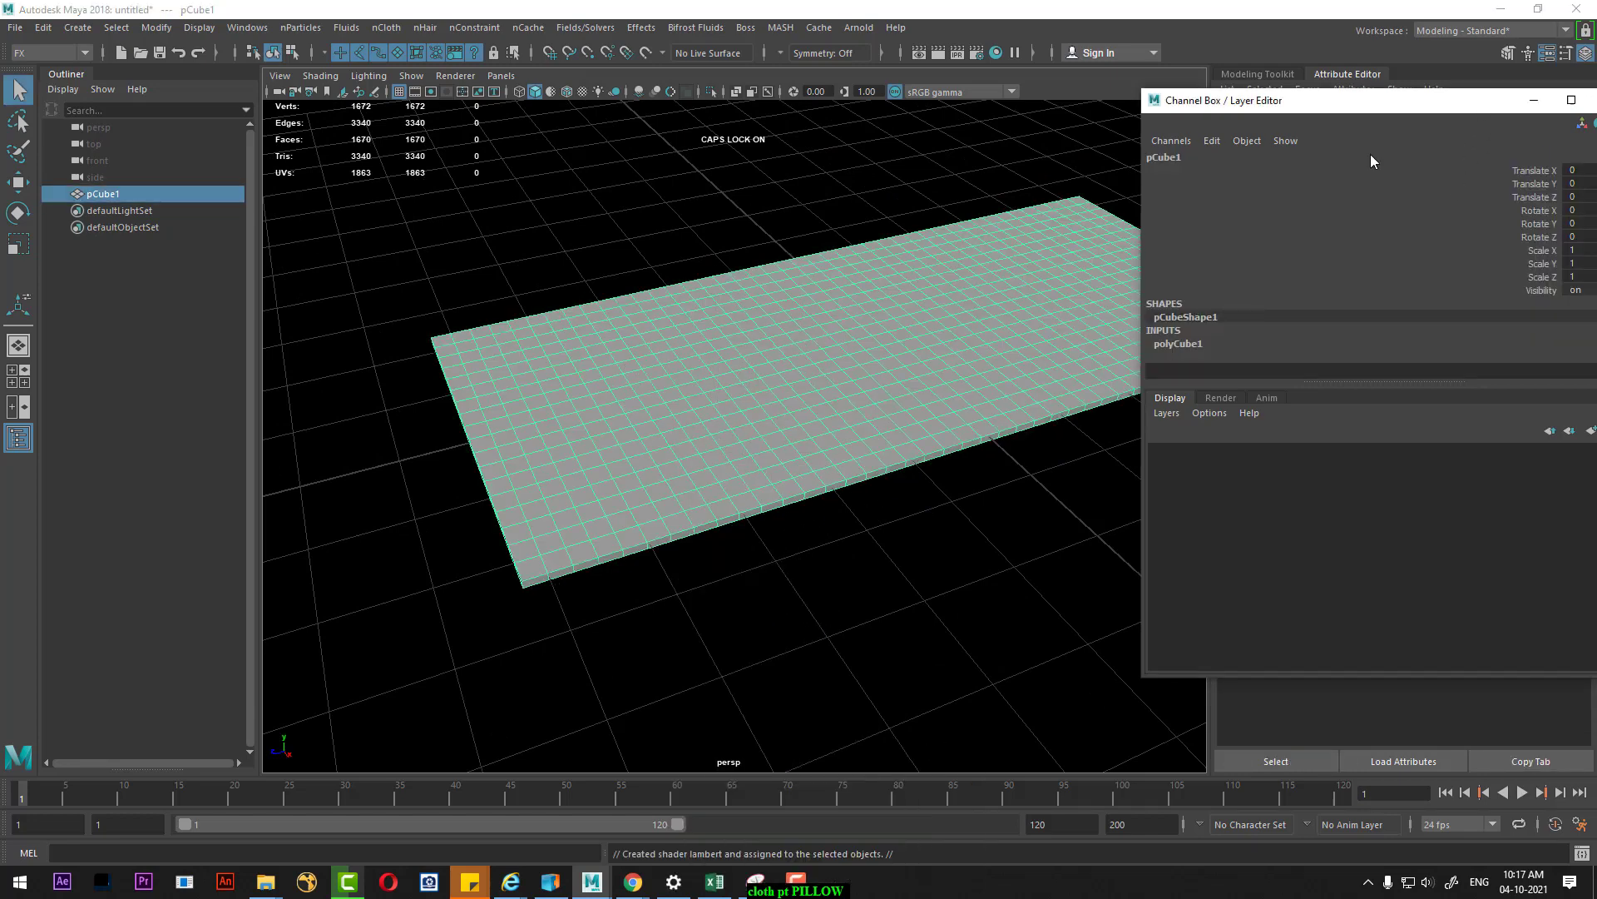
drag(1479, 108, 673, 379)
click(805, 373)
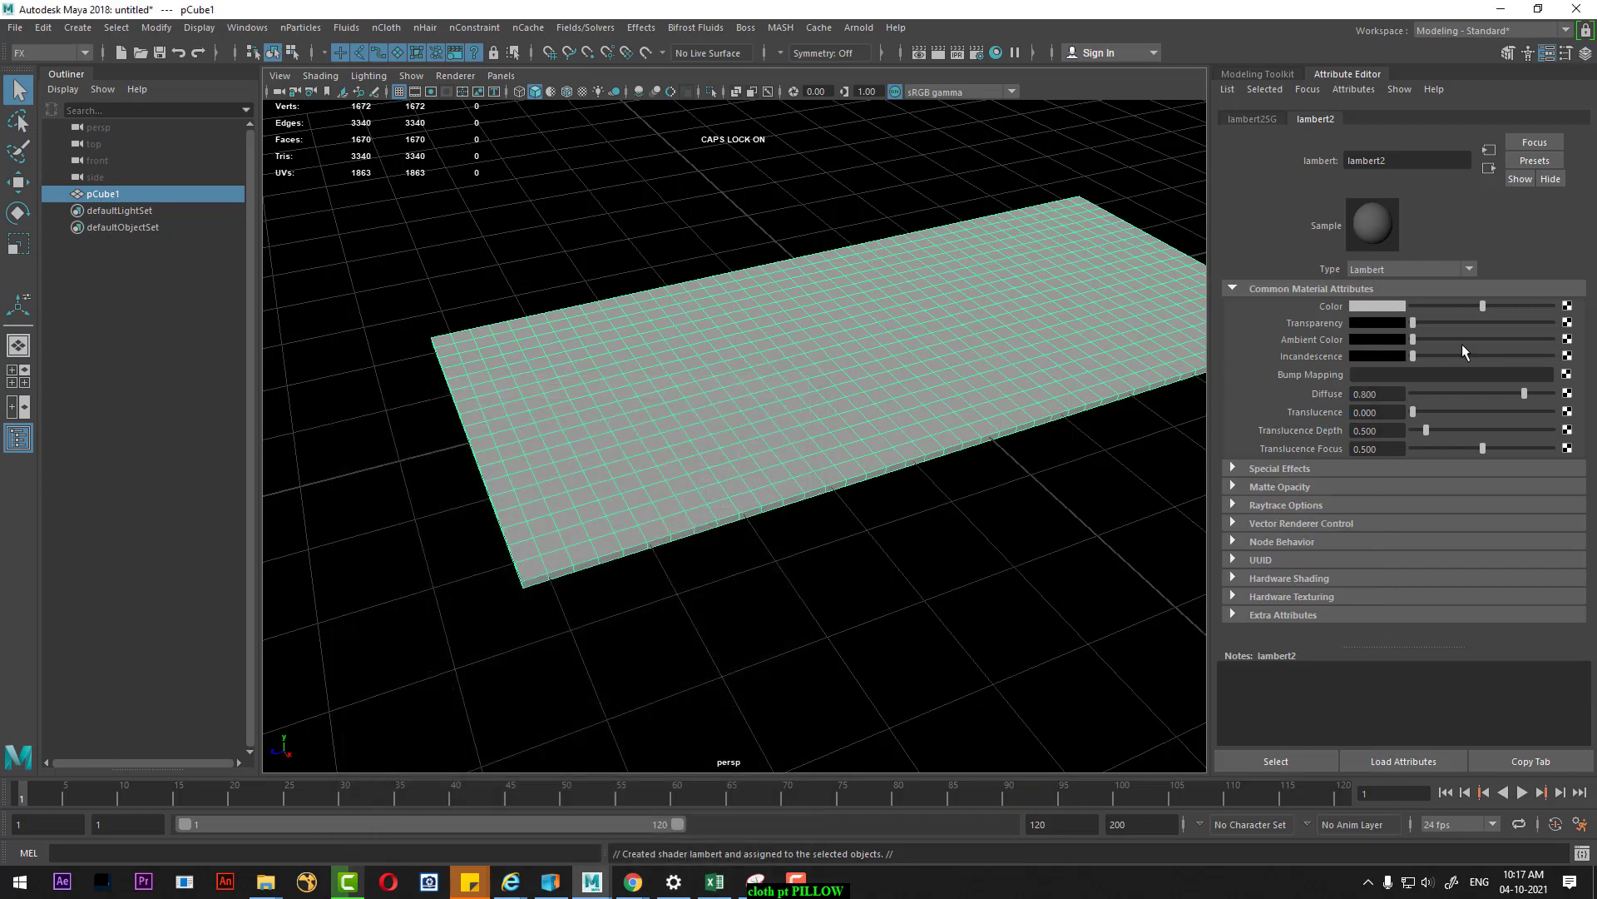
Map CLOTH.JPG as a file texture on the Lambert colour and show textures in the viewport
click(1566, 306)
click(1036, 301)
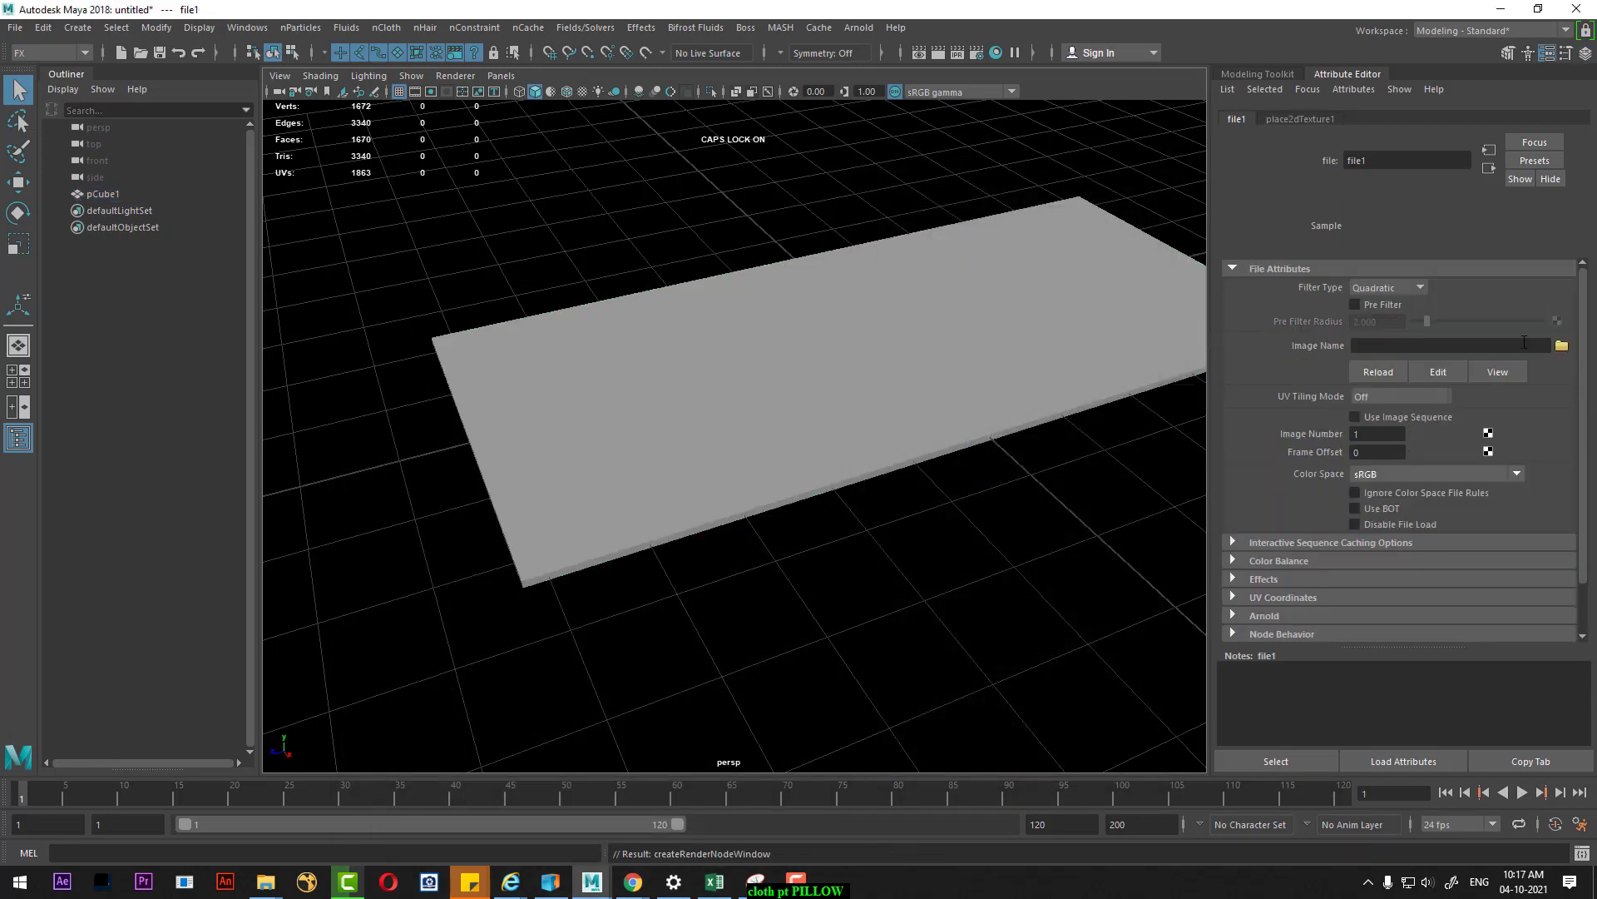
click(1562, 345)
click(376, 258)
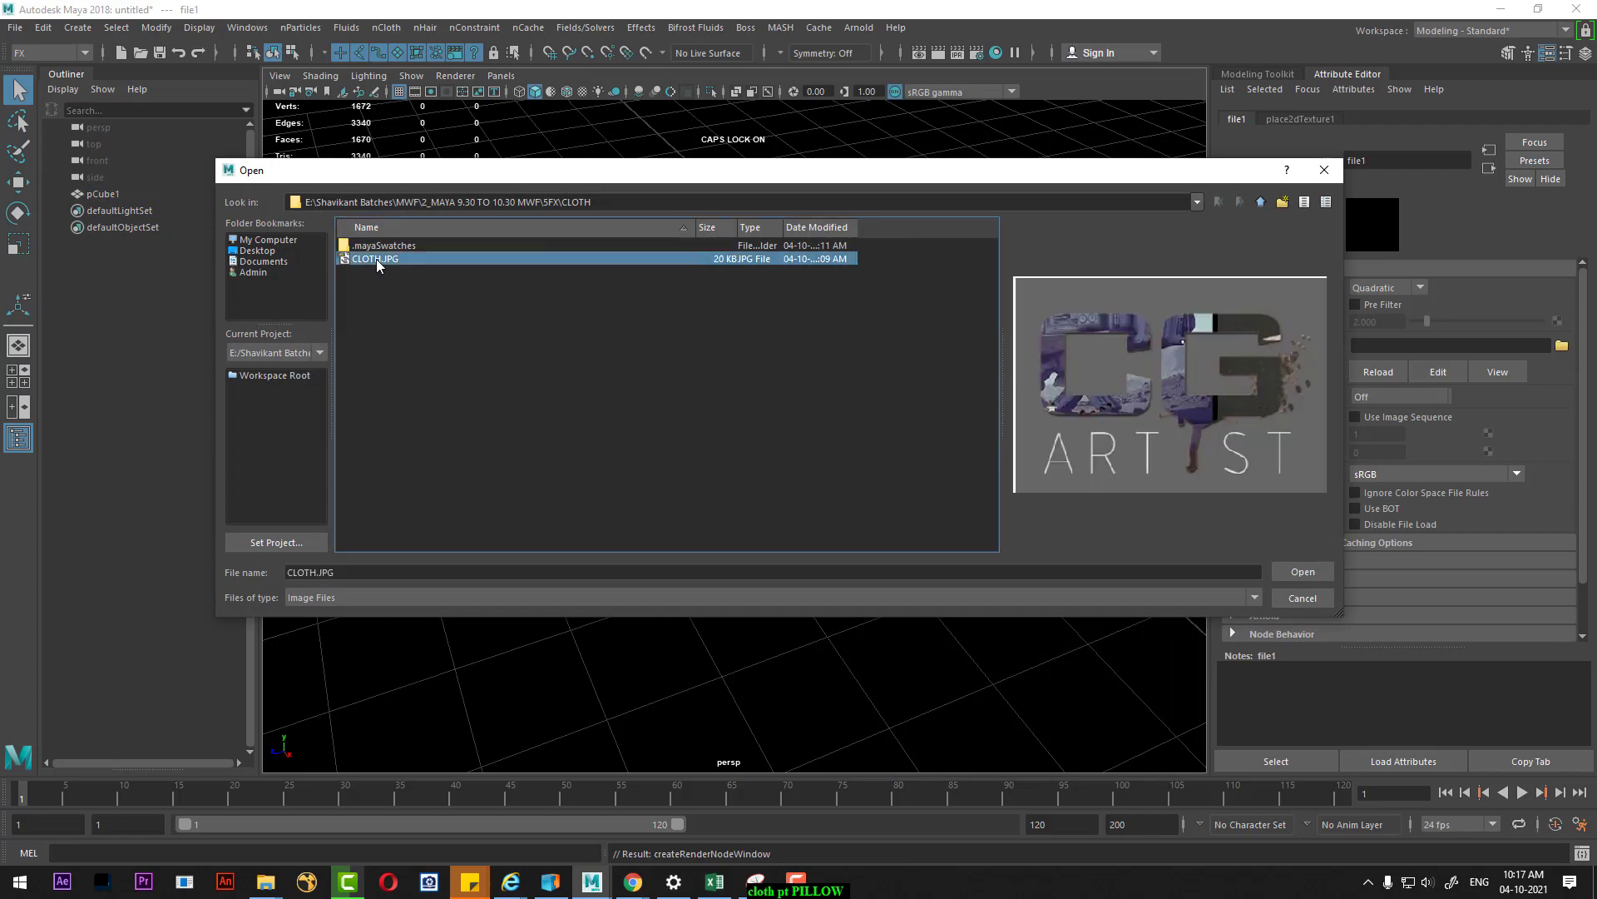
double_click(376, 258)
alt+drag(774, 392, 775, 391)
key(6)
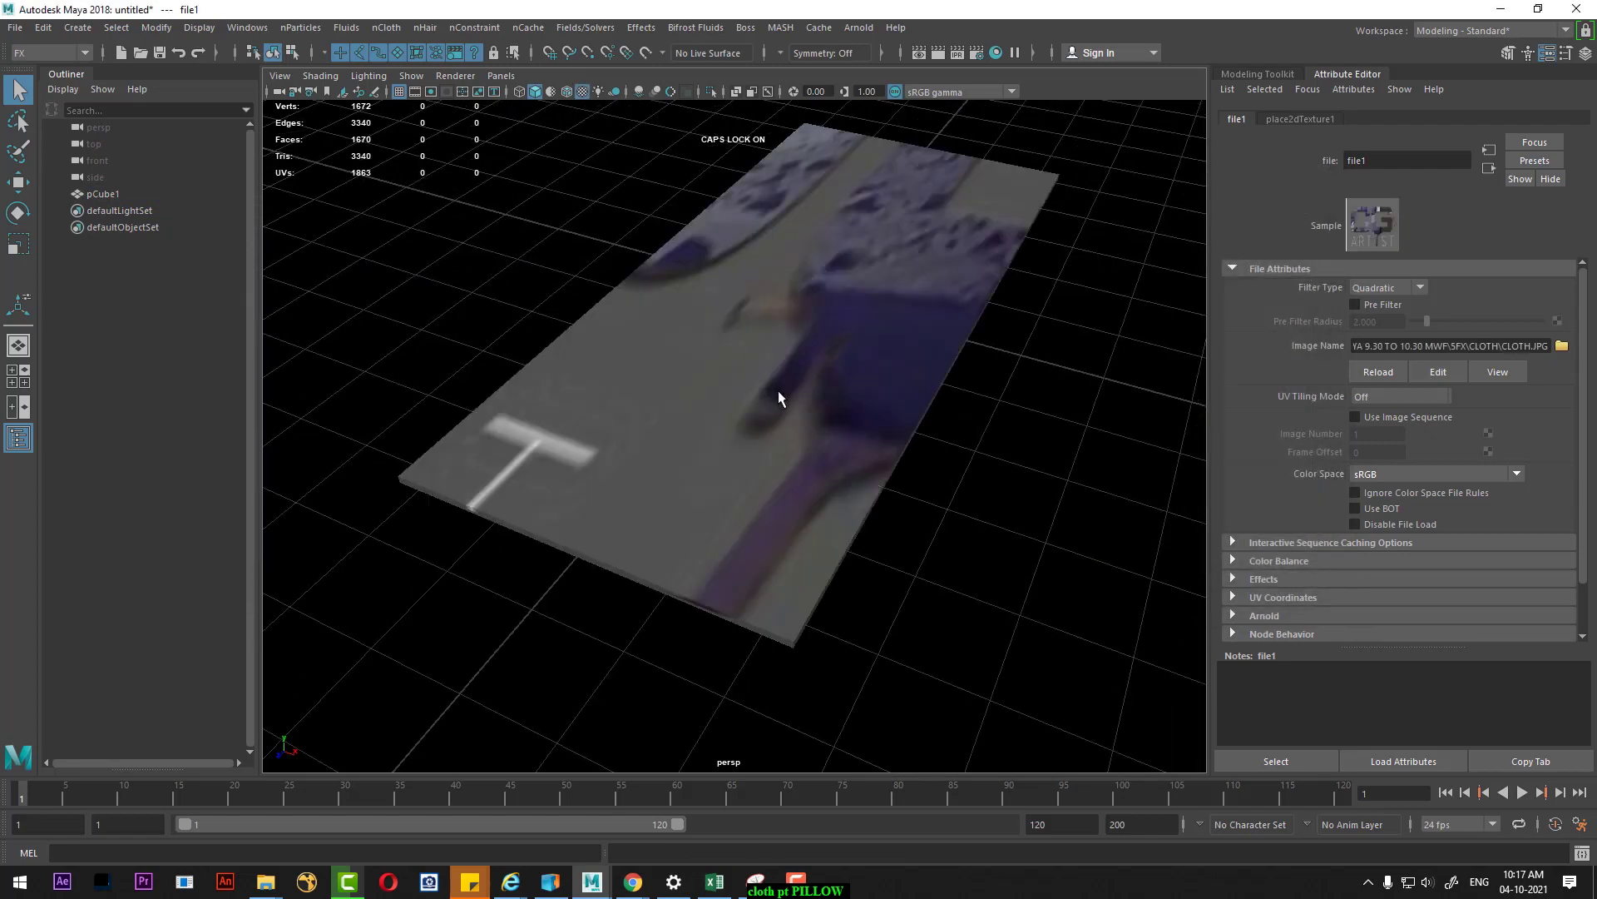
click(792, 385)
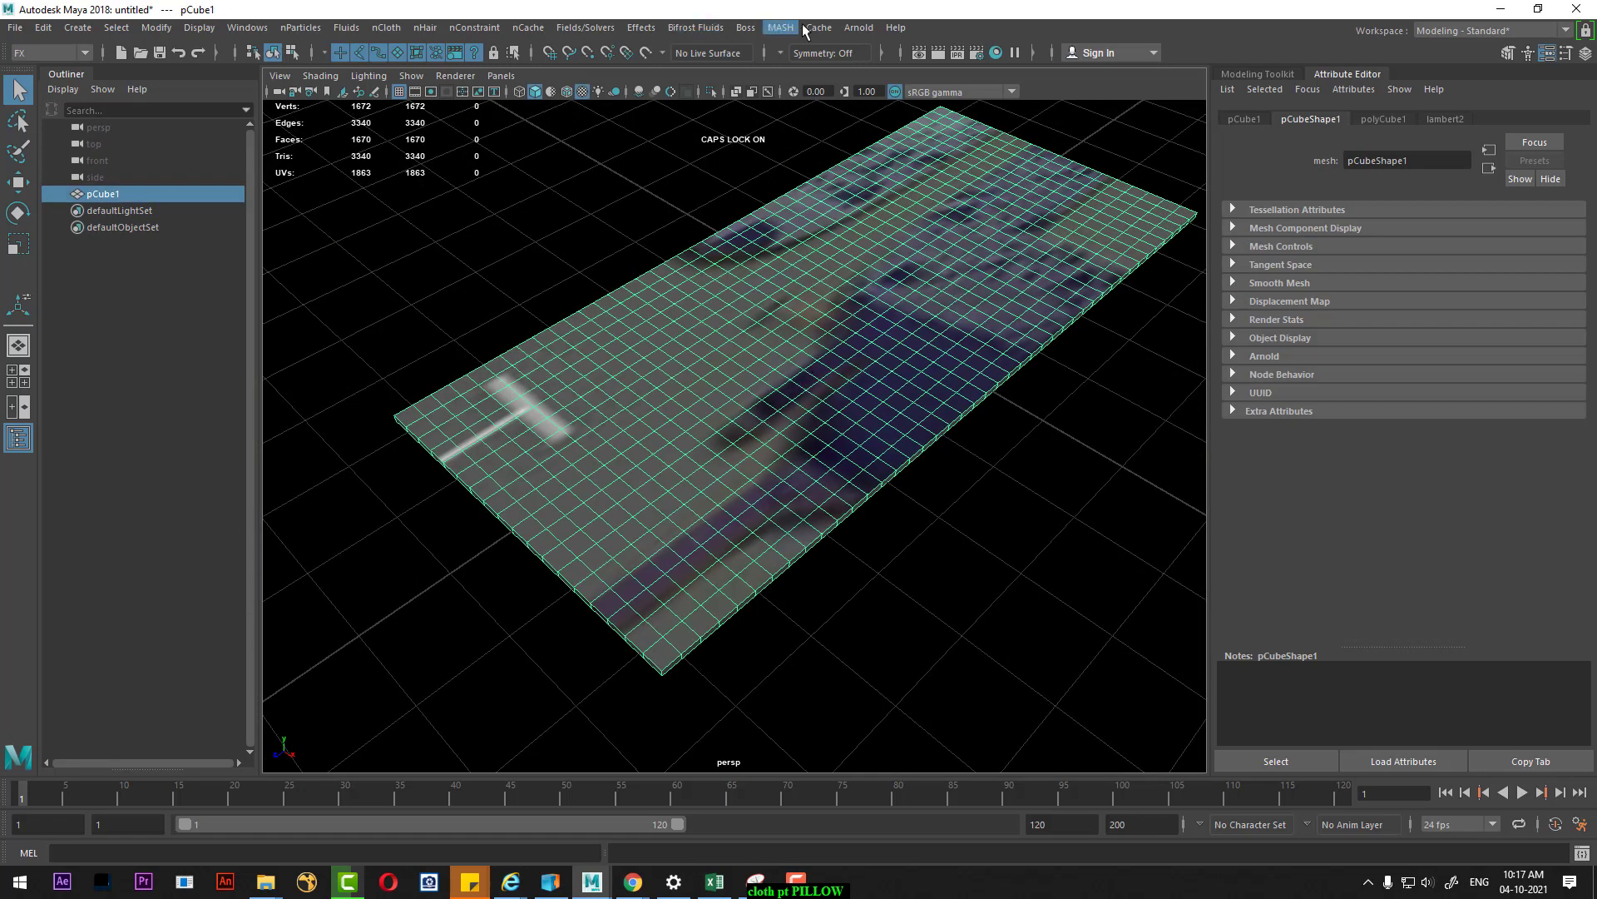
Switch to the Modeling menu set and apply a planar UV projection to the slab
click(60, 54)
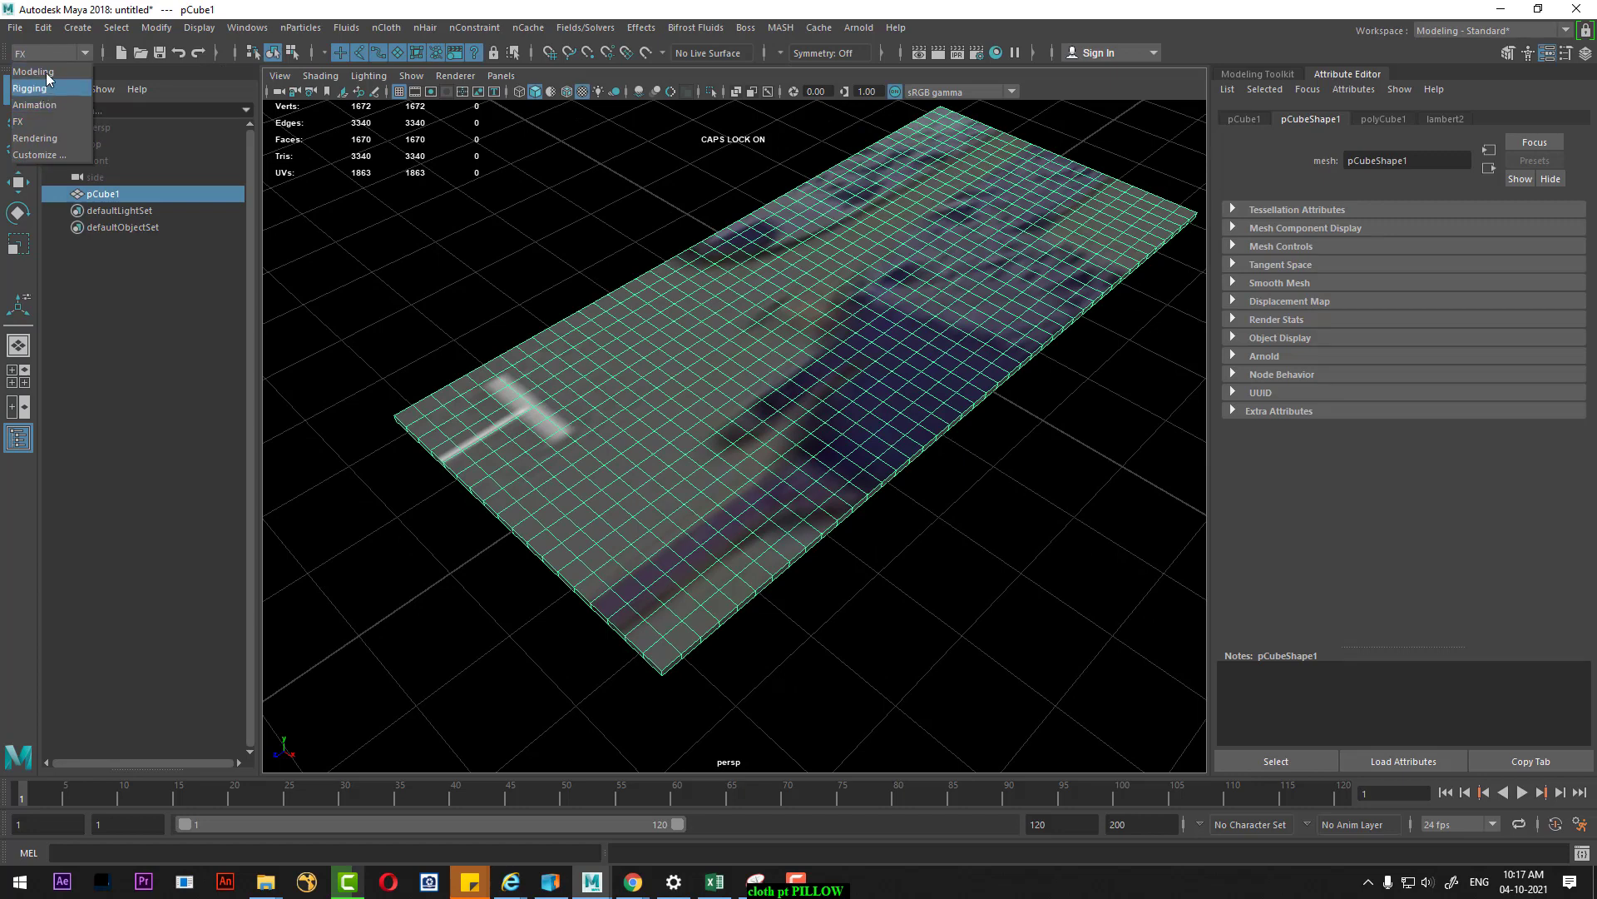
click(37, 71)
click(640, 29)
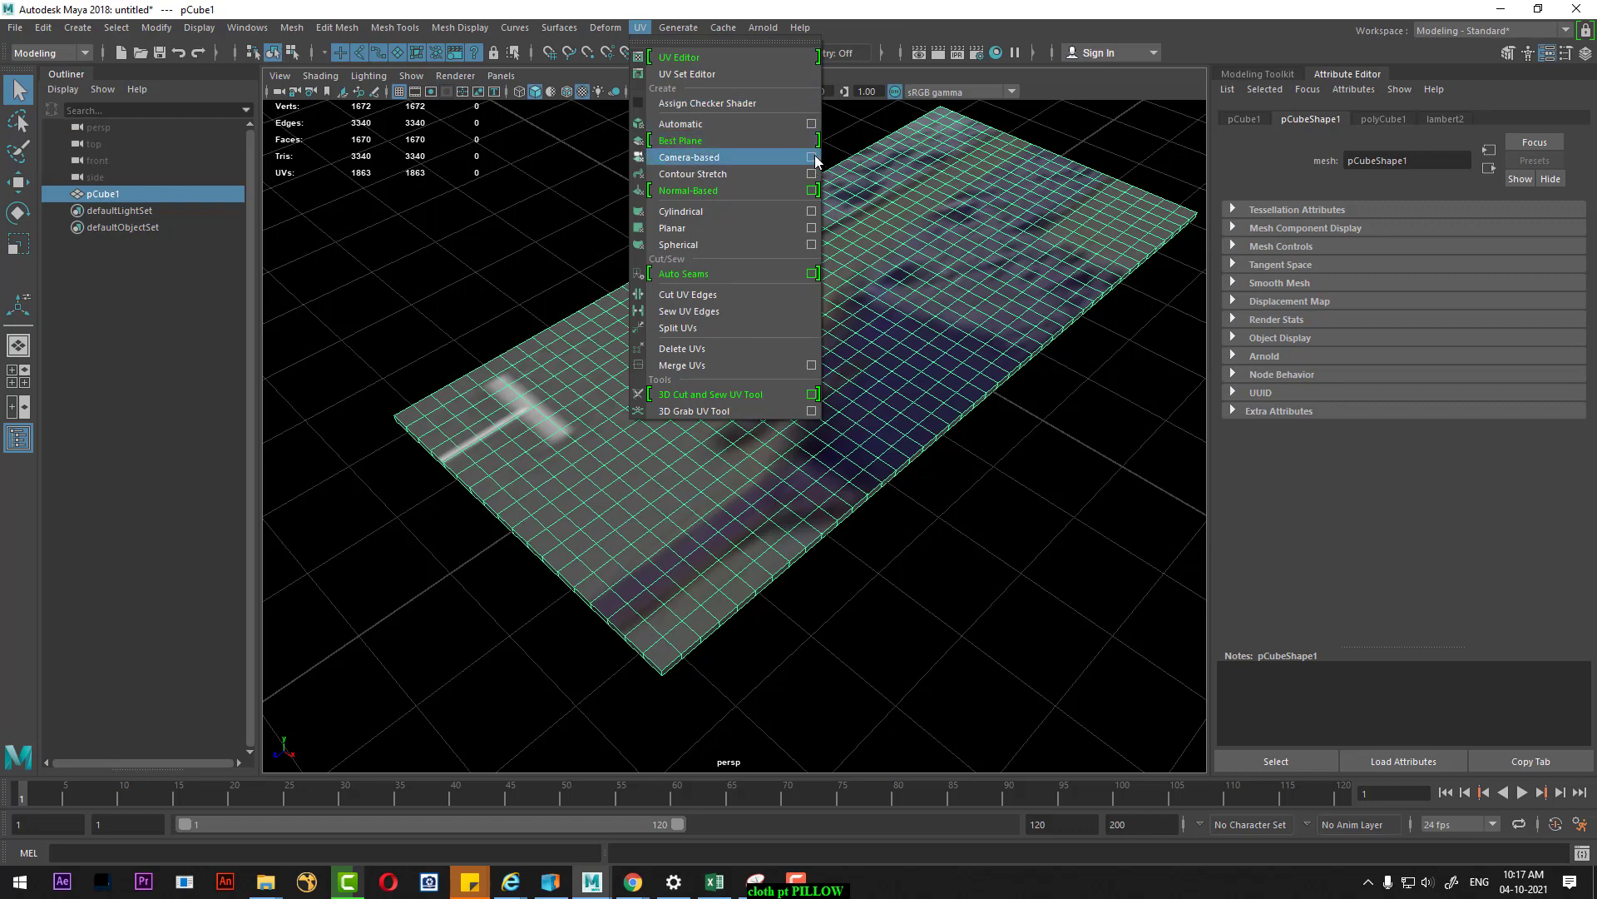
click(812, 228)
click(1341, 491)
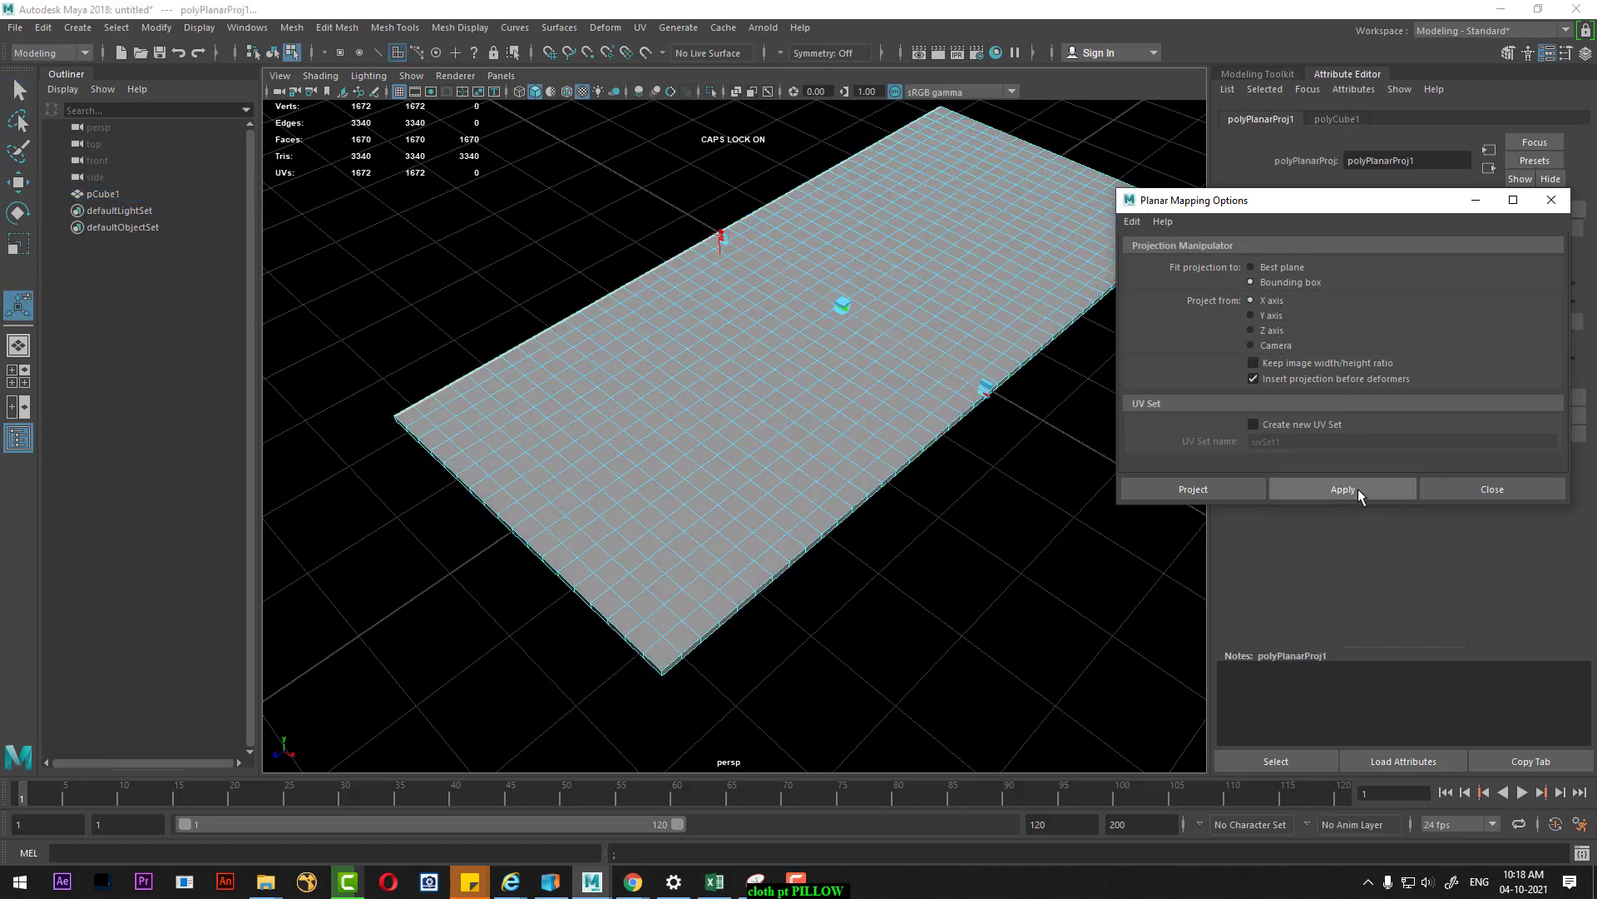
click(1357, 490)
Reproject the planar mapping along the Y axis so the logo covers the slab's top
click(1275, 333)
click(1349, 494)
click(1351, 490)
mouse_move(956, 524)
alt+mouse_down()
mouse_move(727, 610)
mouse_move(795, 660)
alt+mouse_up()
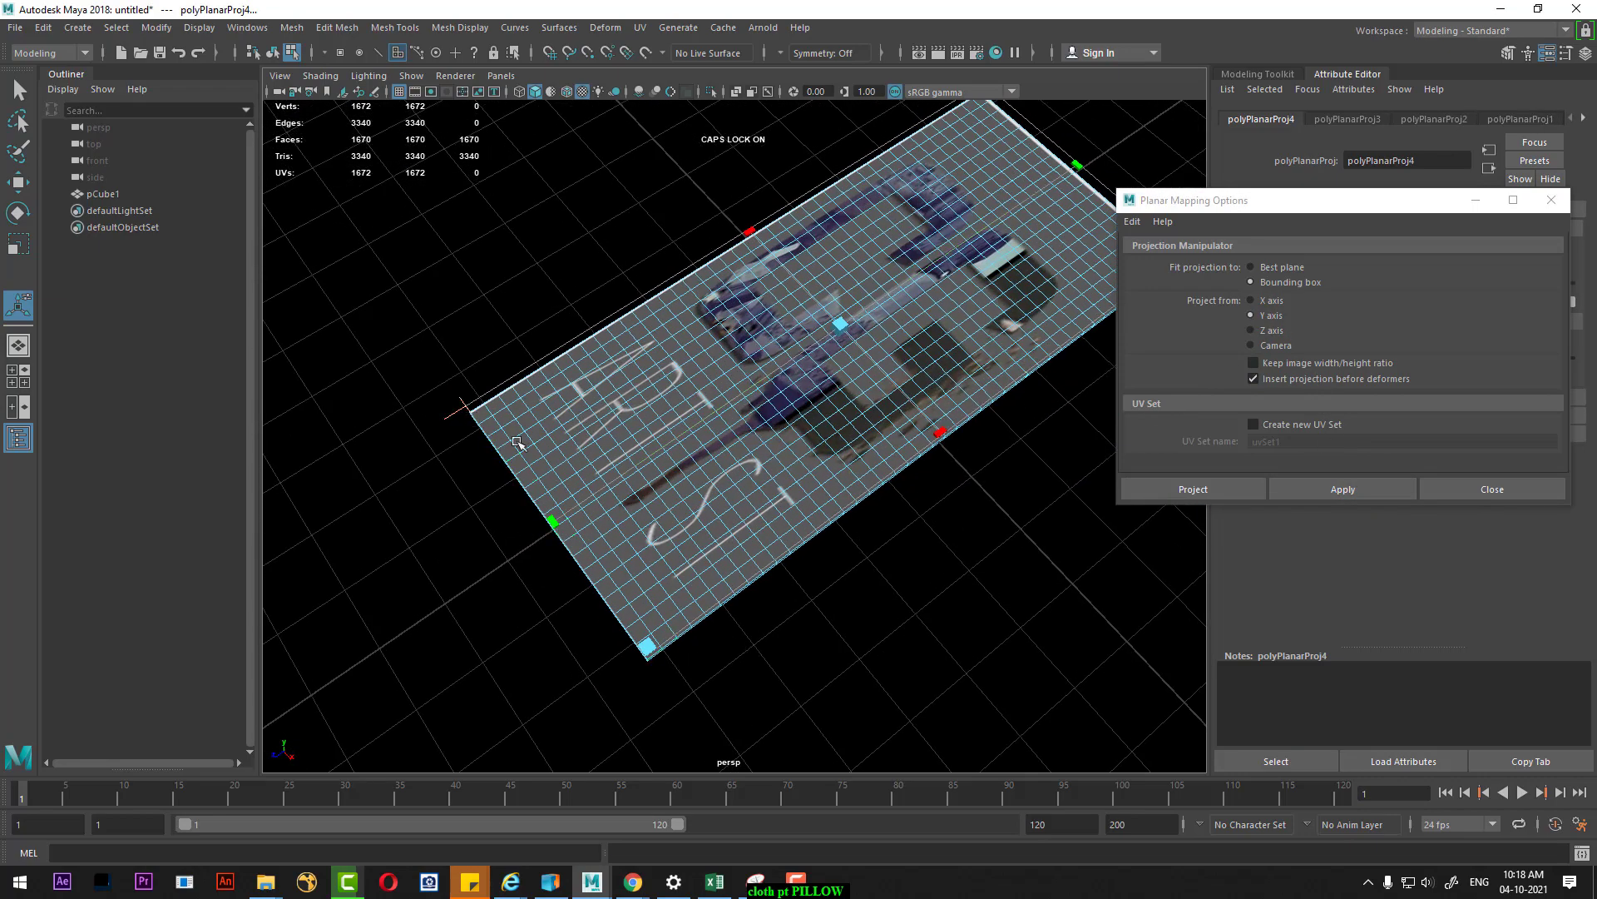
click(1526, 489)
key(q)
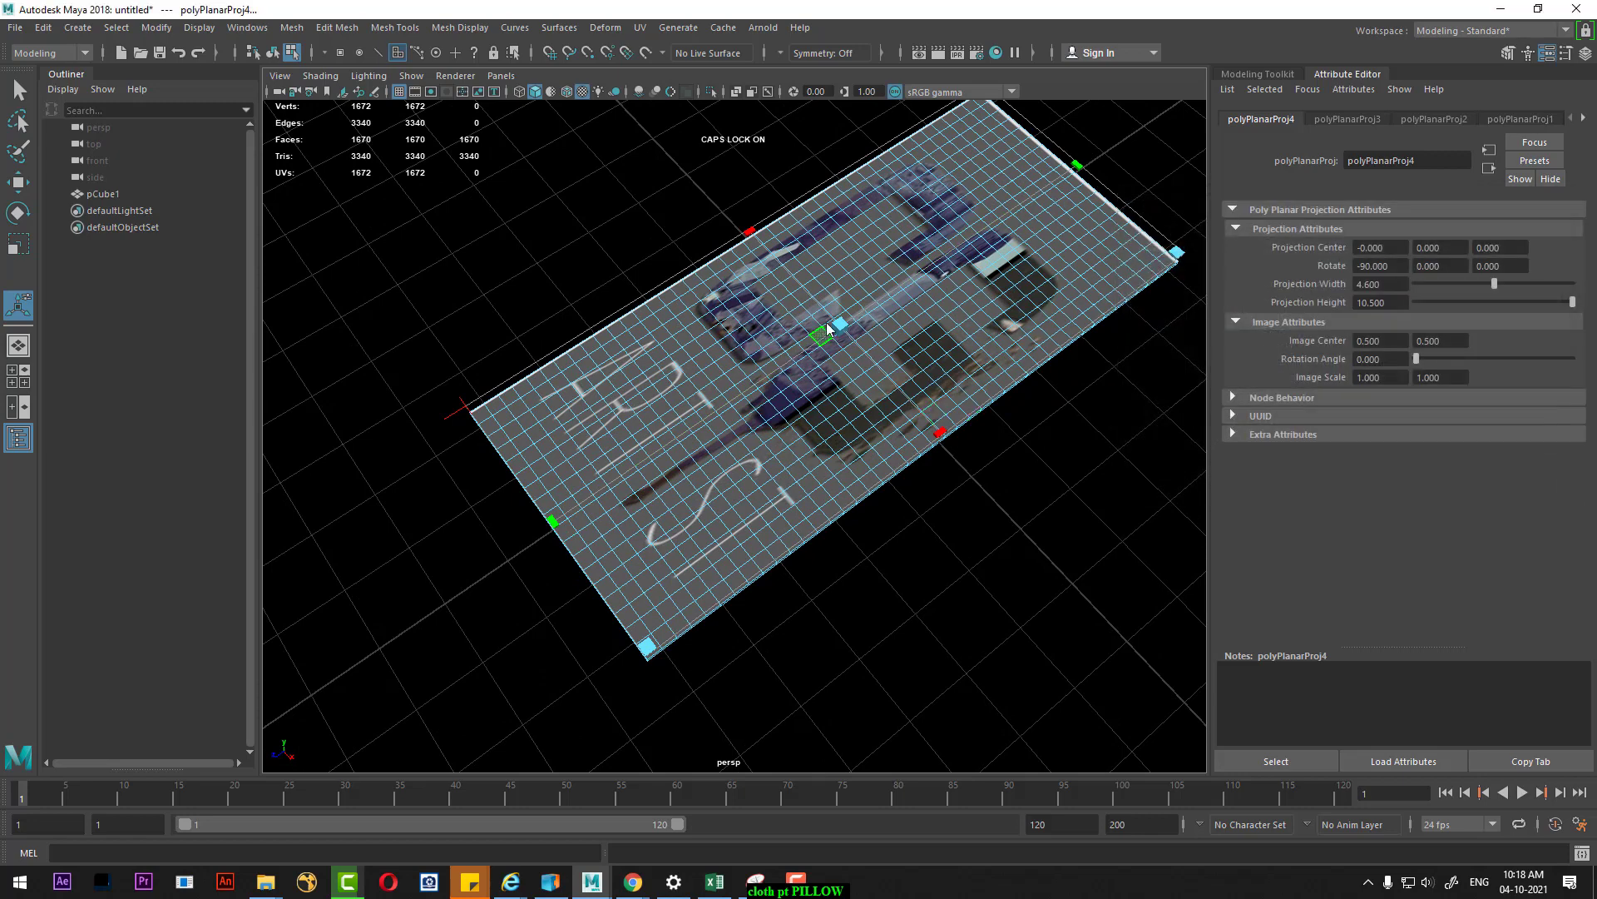
click(916, 265)
right_drag(902, 288, 926, 703)
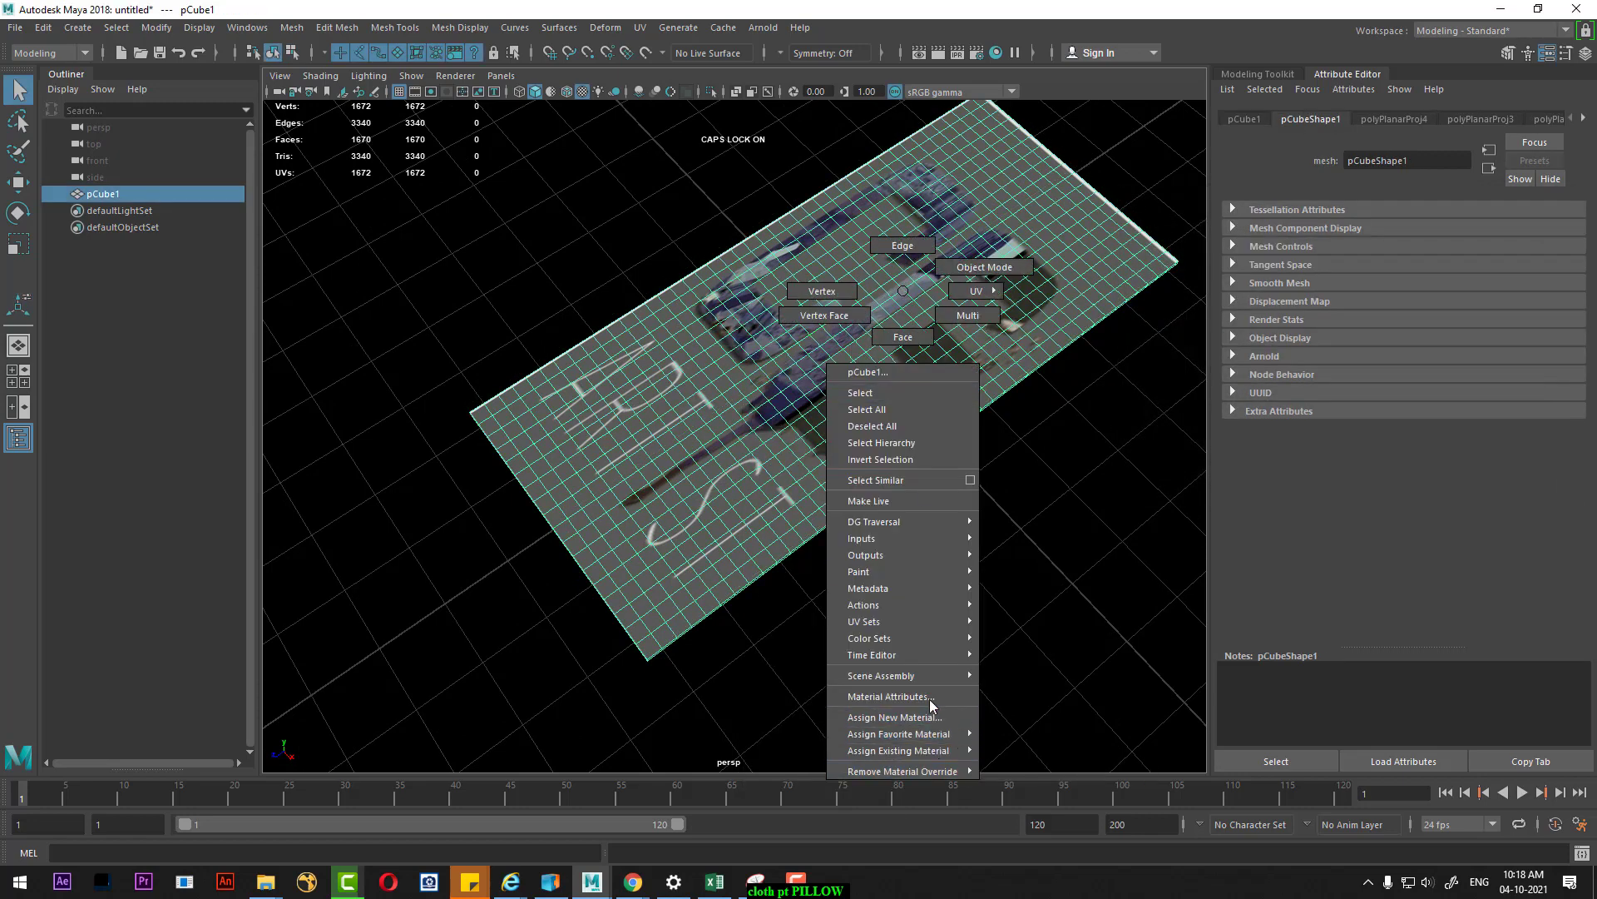
Set place2dTexture1 Rotate UV to 90 so CG ARTIST reads along the slab's length
click(1567, 307)
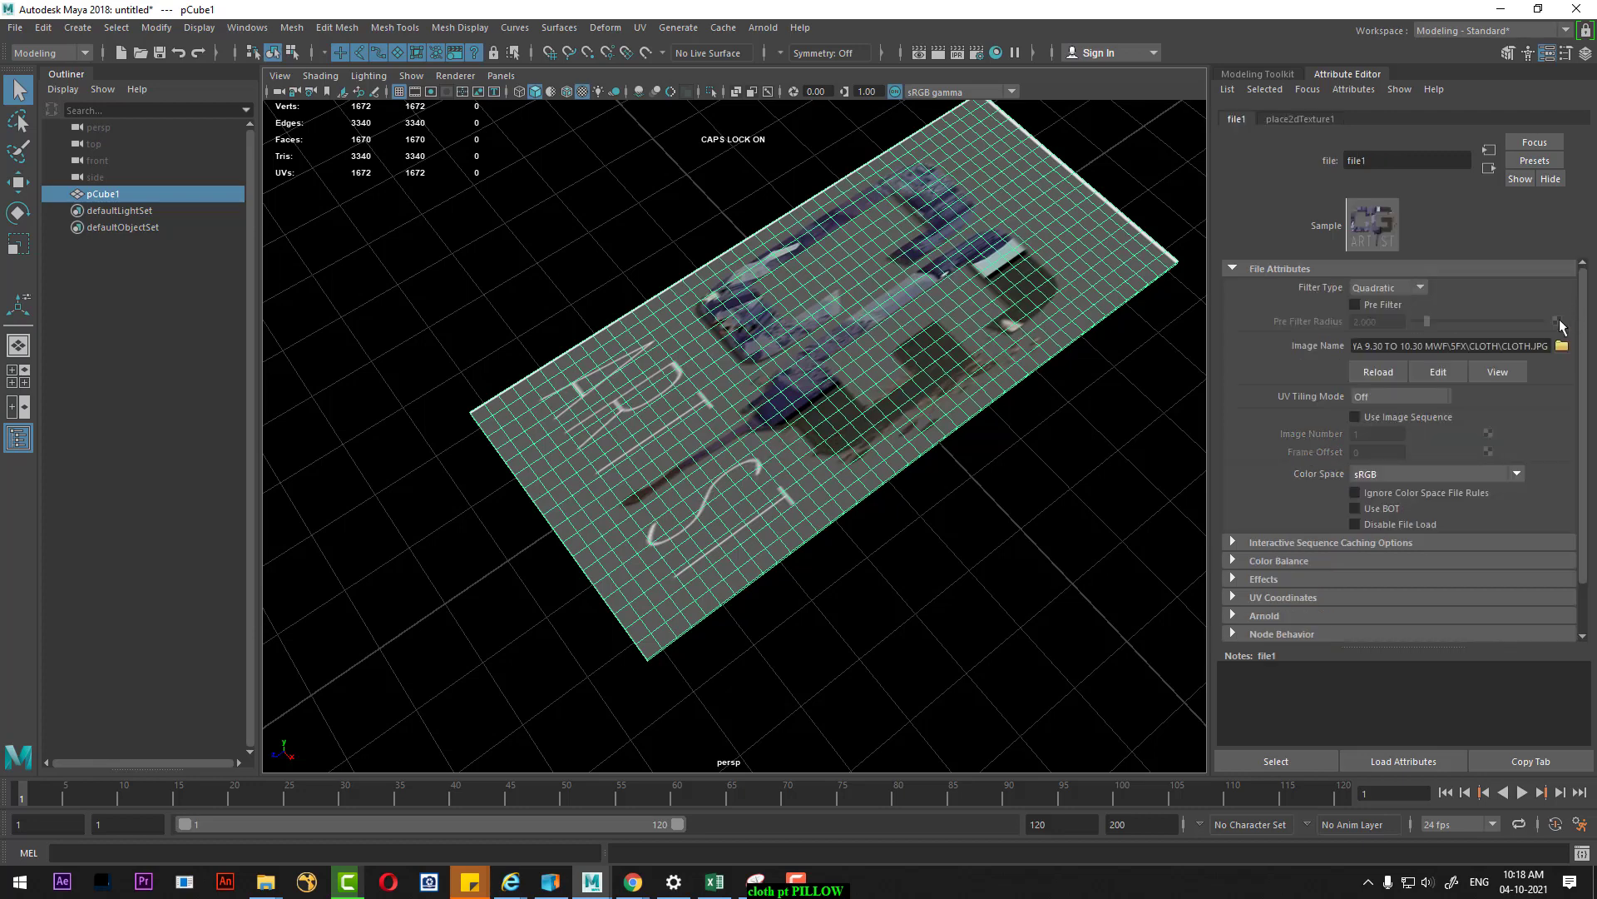
click(1304, 119)
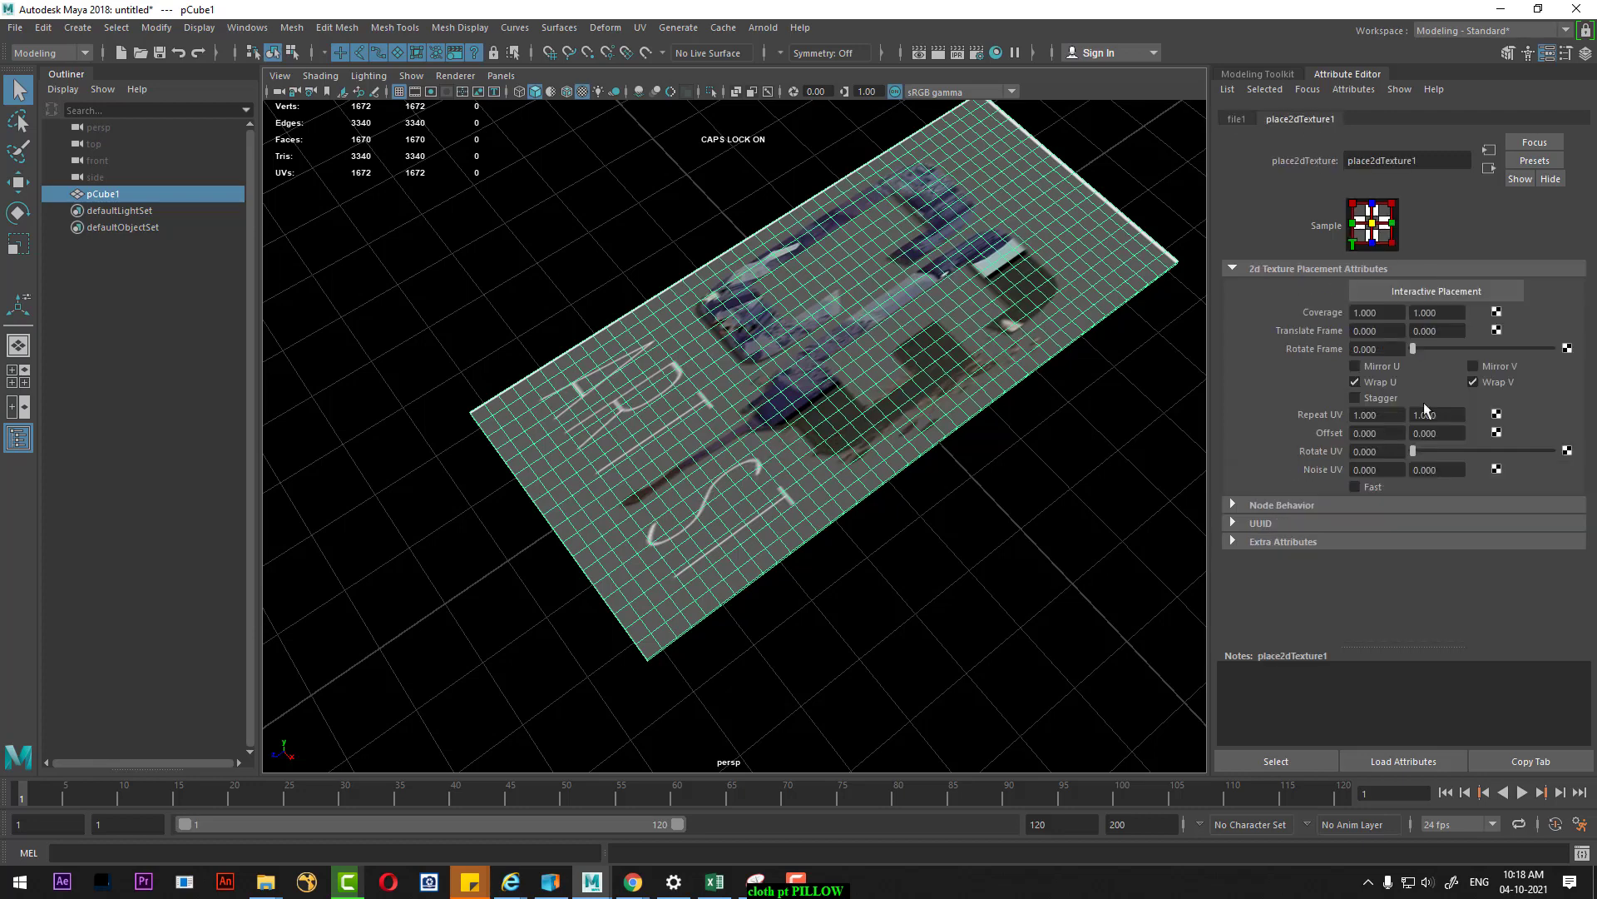
click(1401, 455)
text(0)
key(Return)
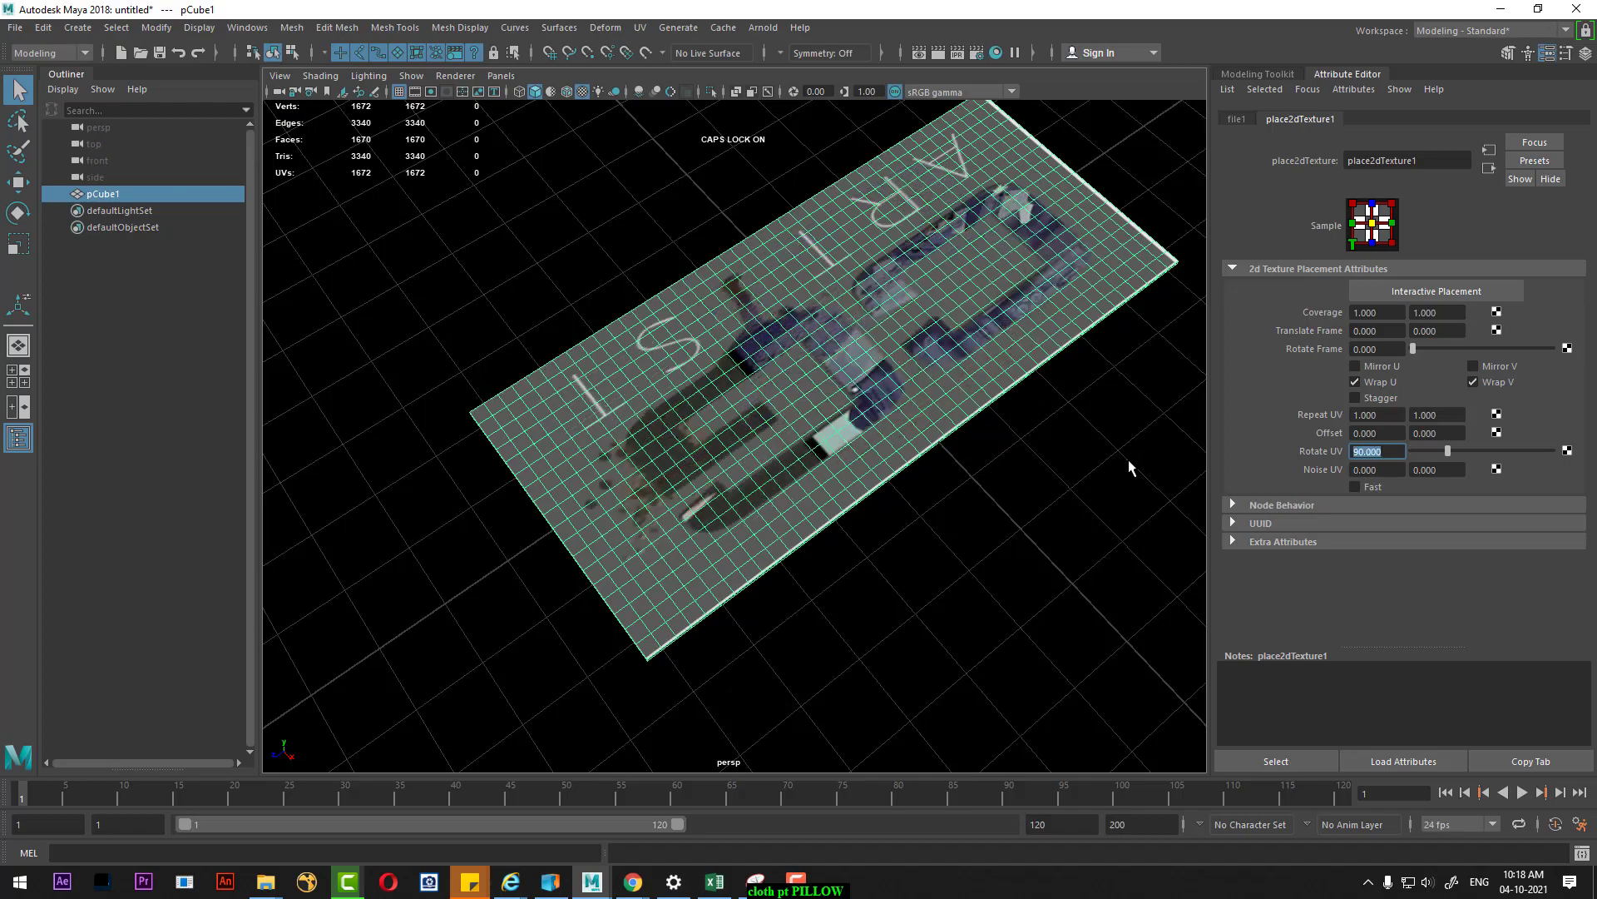
mouse_move(1130, 468)
alt+mouse_down()
mouse_move(987, 488)
mouse_move(920, 552)
mouse_move(951, 645)
alt+mouse_up()
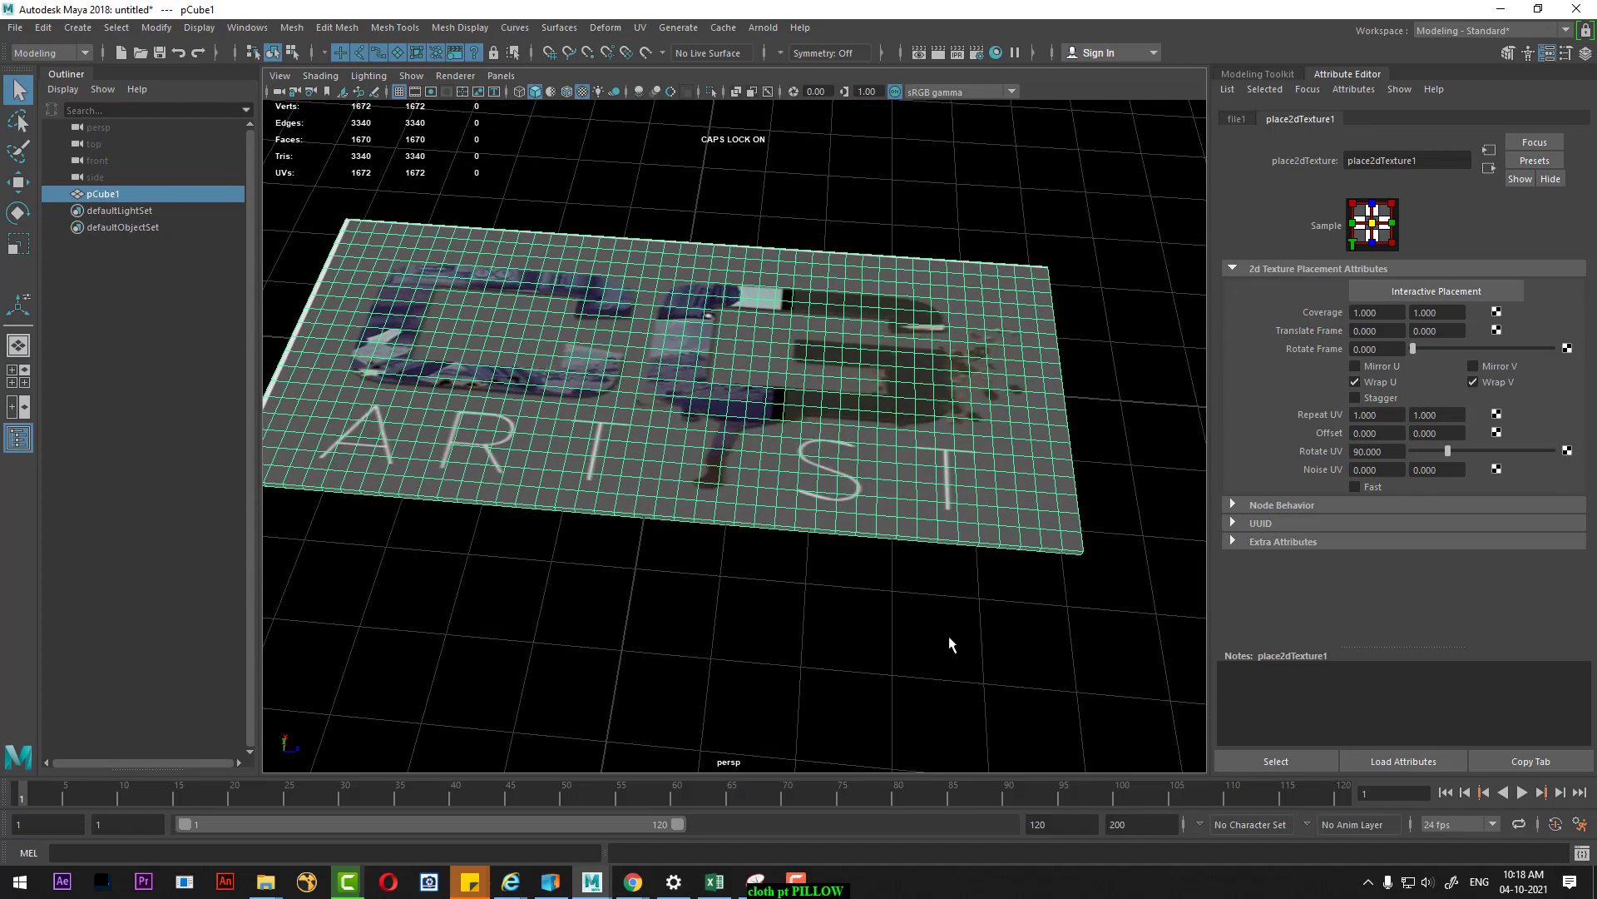
click(951, 645)
mouse_move(945, 588)
alt+mouse_down()
mouse_move(870, 531)
mouse_move(988, 560)
mouse_move(1020, 596)
alt+mouse_up()
click(956, 553)
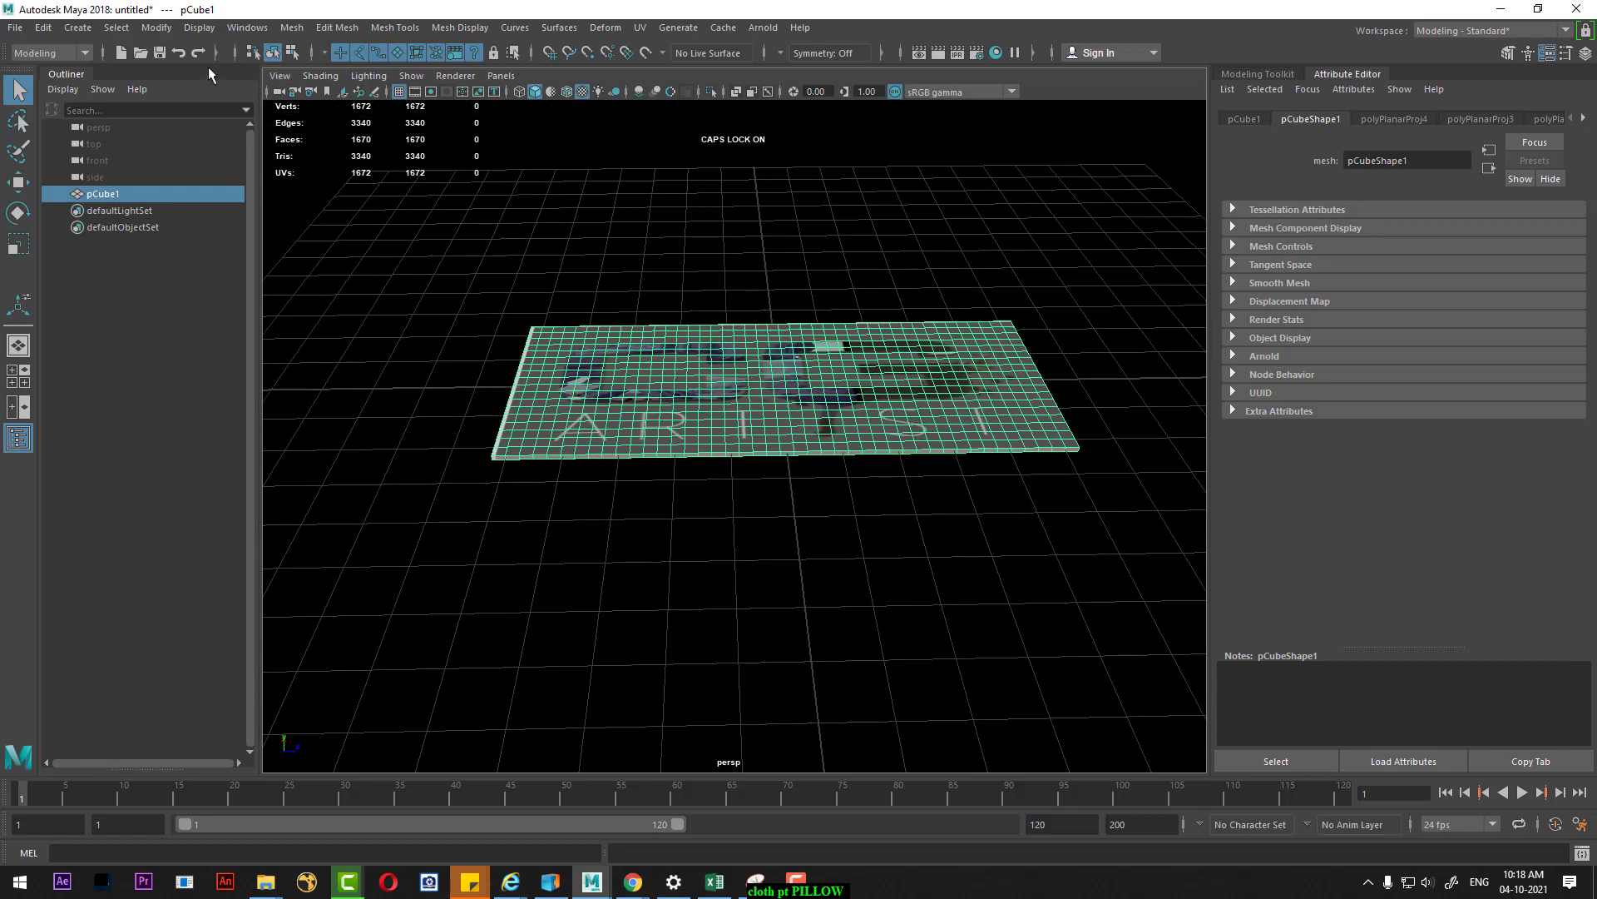
Switch to the FX menu set and convert the slab into an nCloth object
click(49, 54)
click(34, 121)
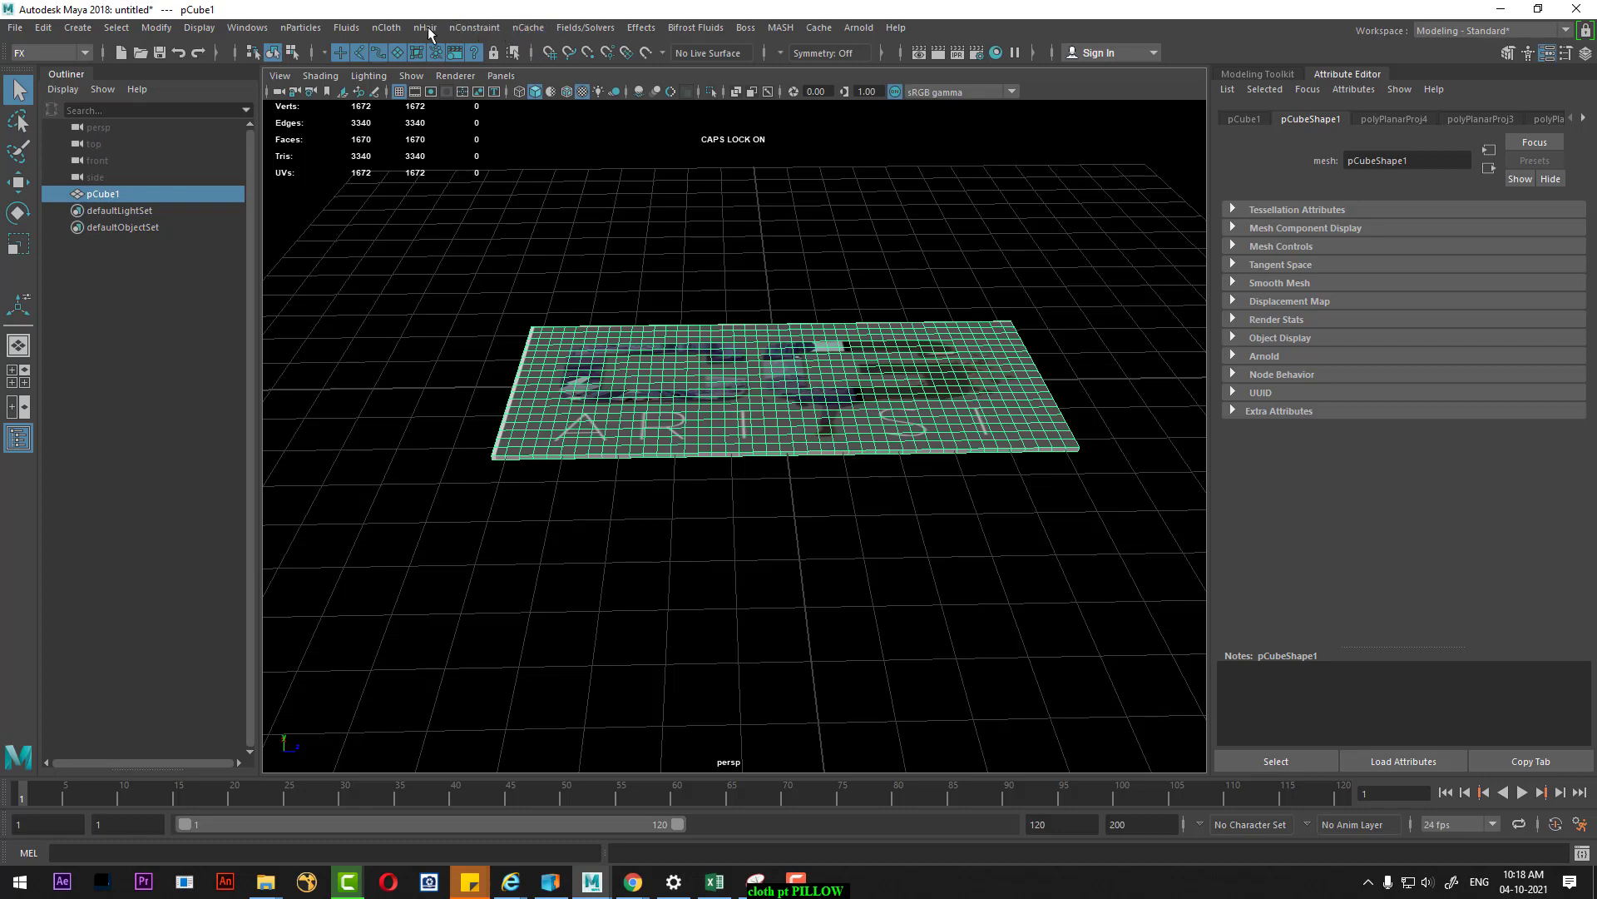
click(386, 28)
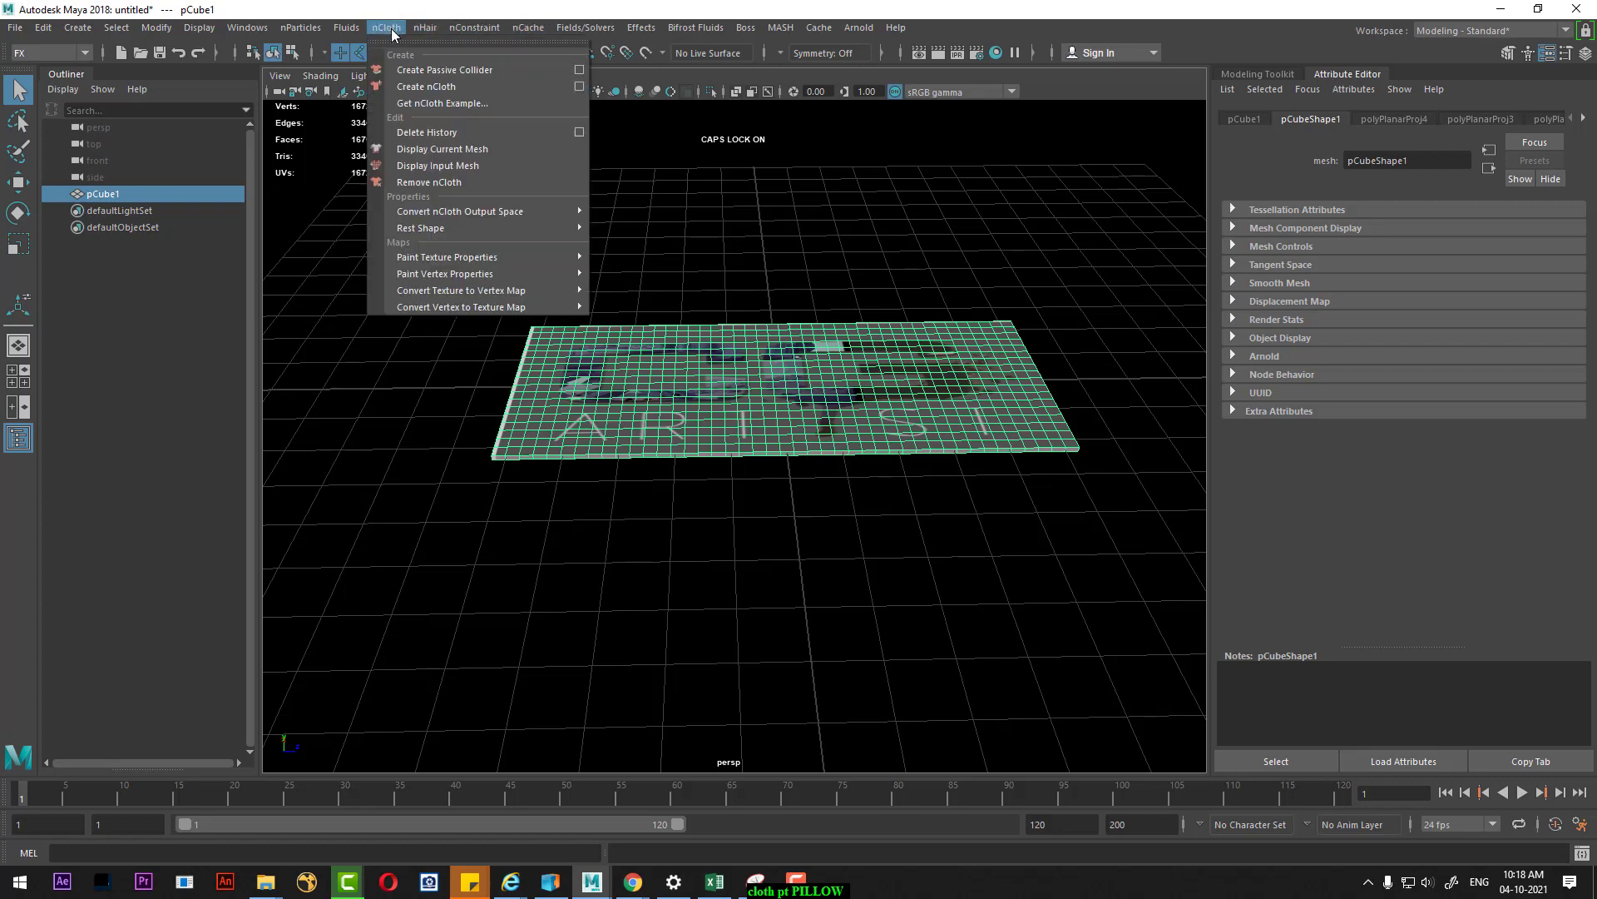
click(431, 87)
scroll(859, 568, down, 3)
scroll(849, 503, down, 2)
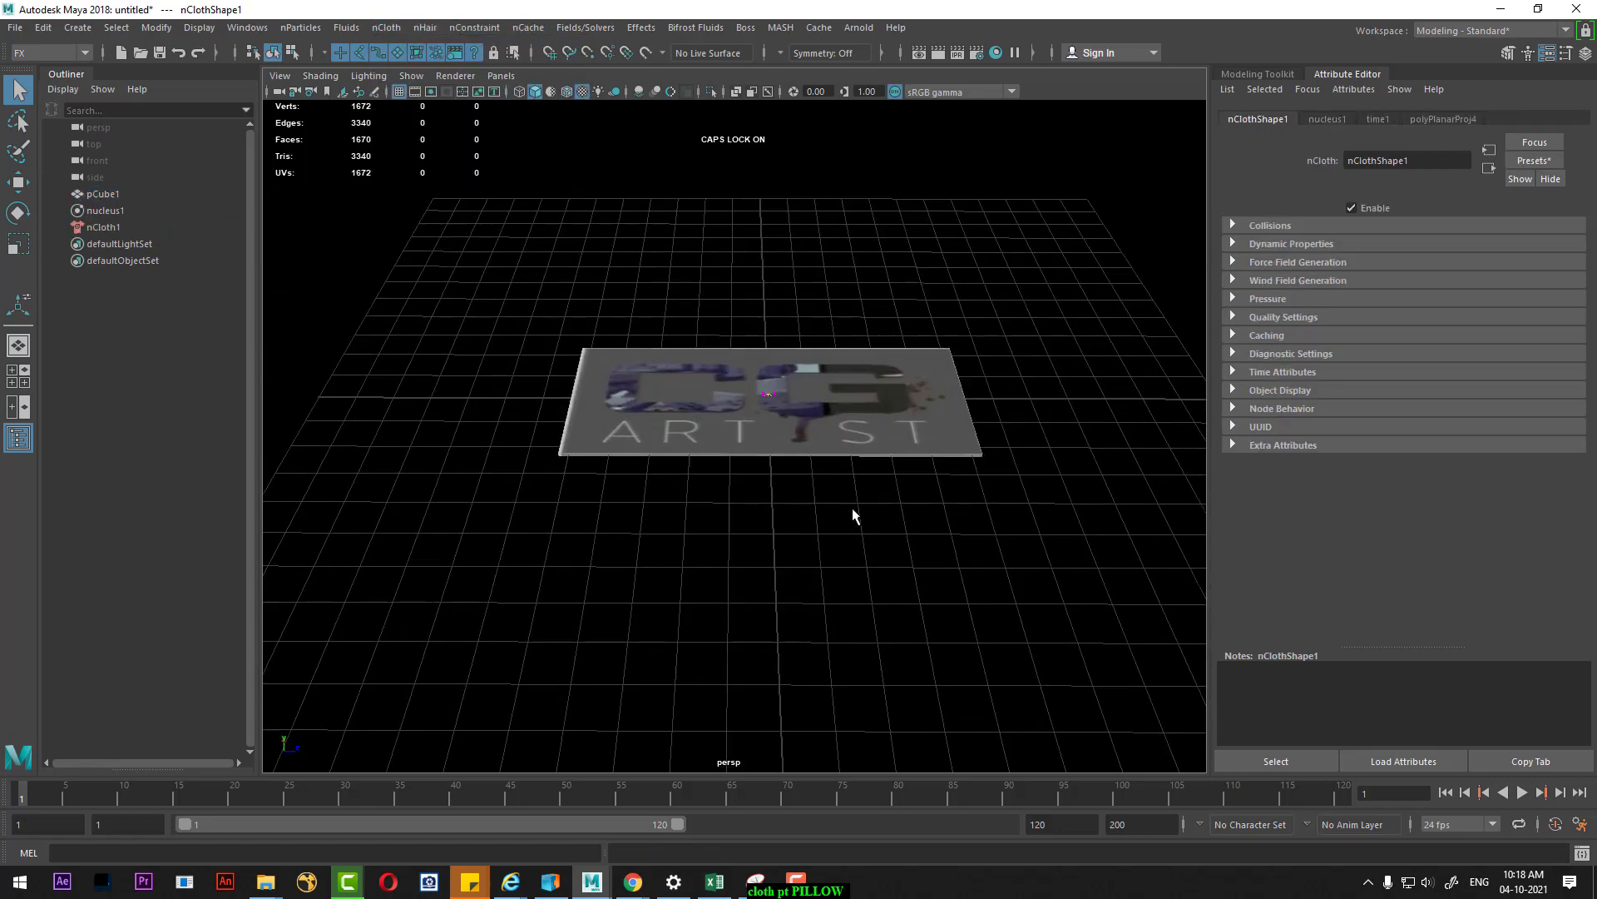
Test-play the simulation, rewind to frame 1, and reselect pCube1
click(1524, 795)
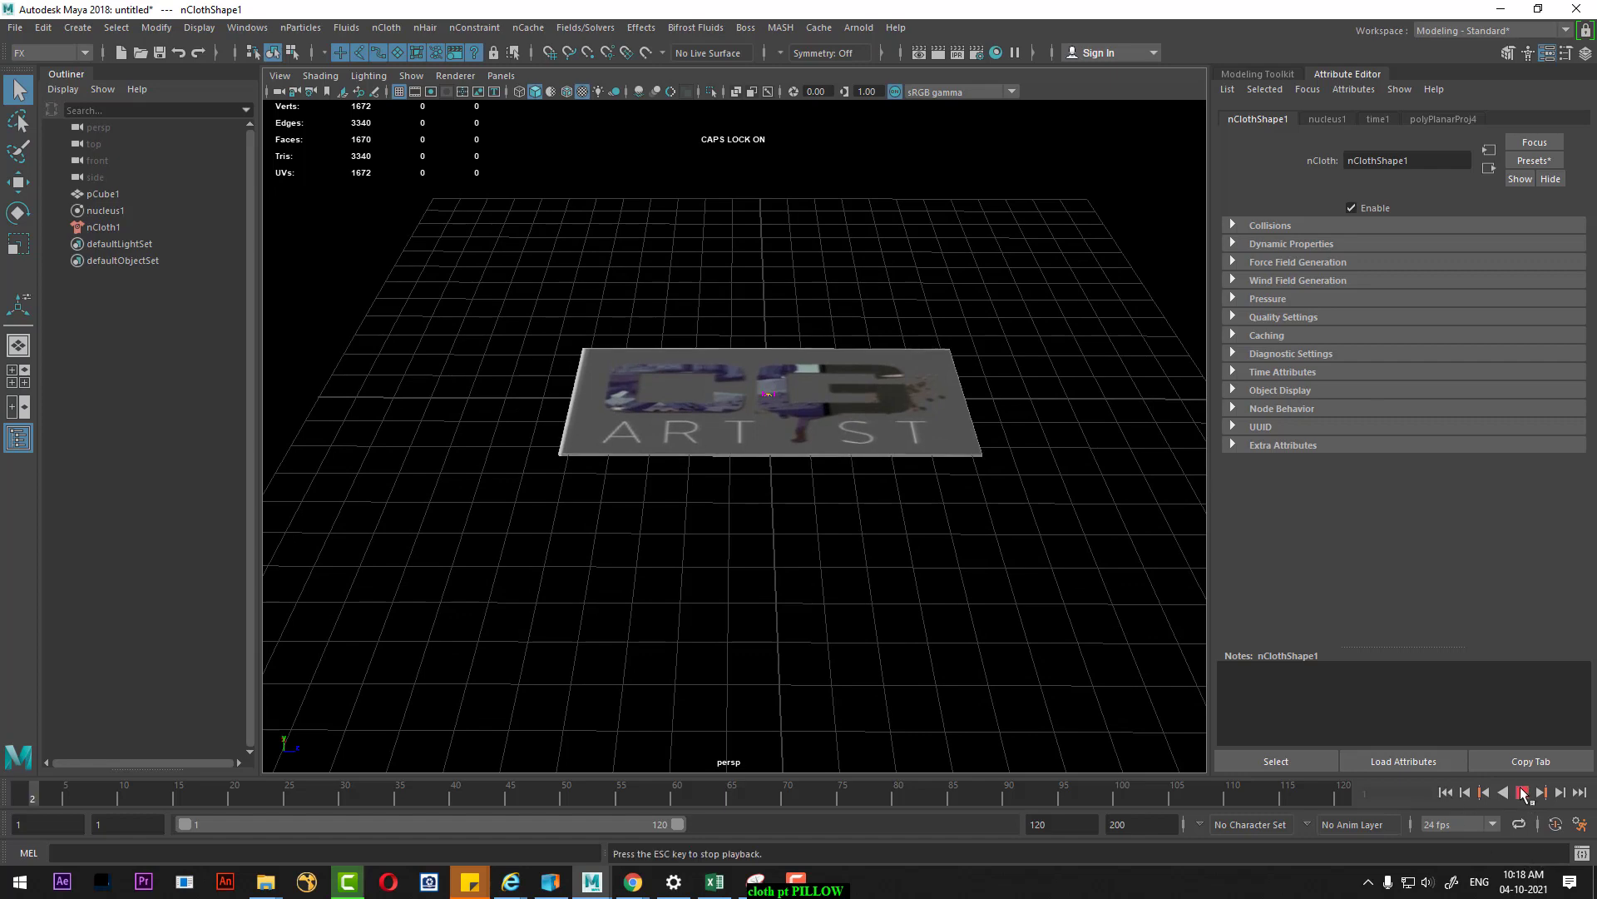
click(1448, 796)
scroll(860, 598, up, 3)
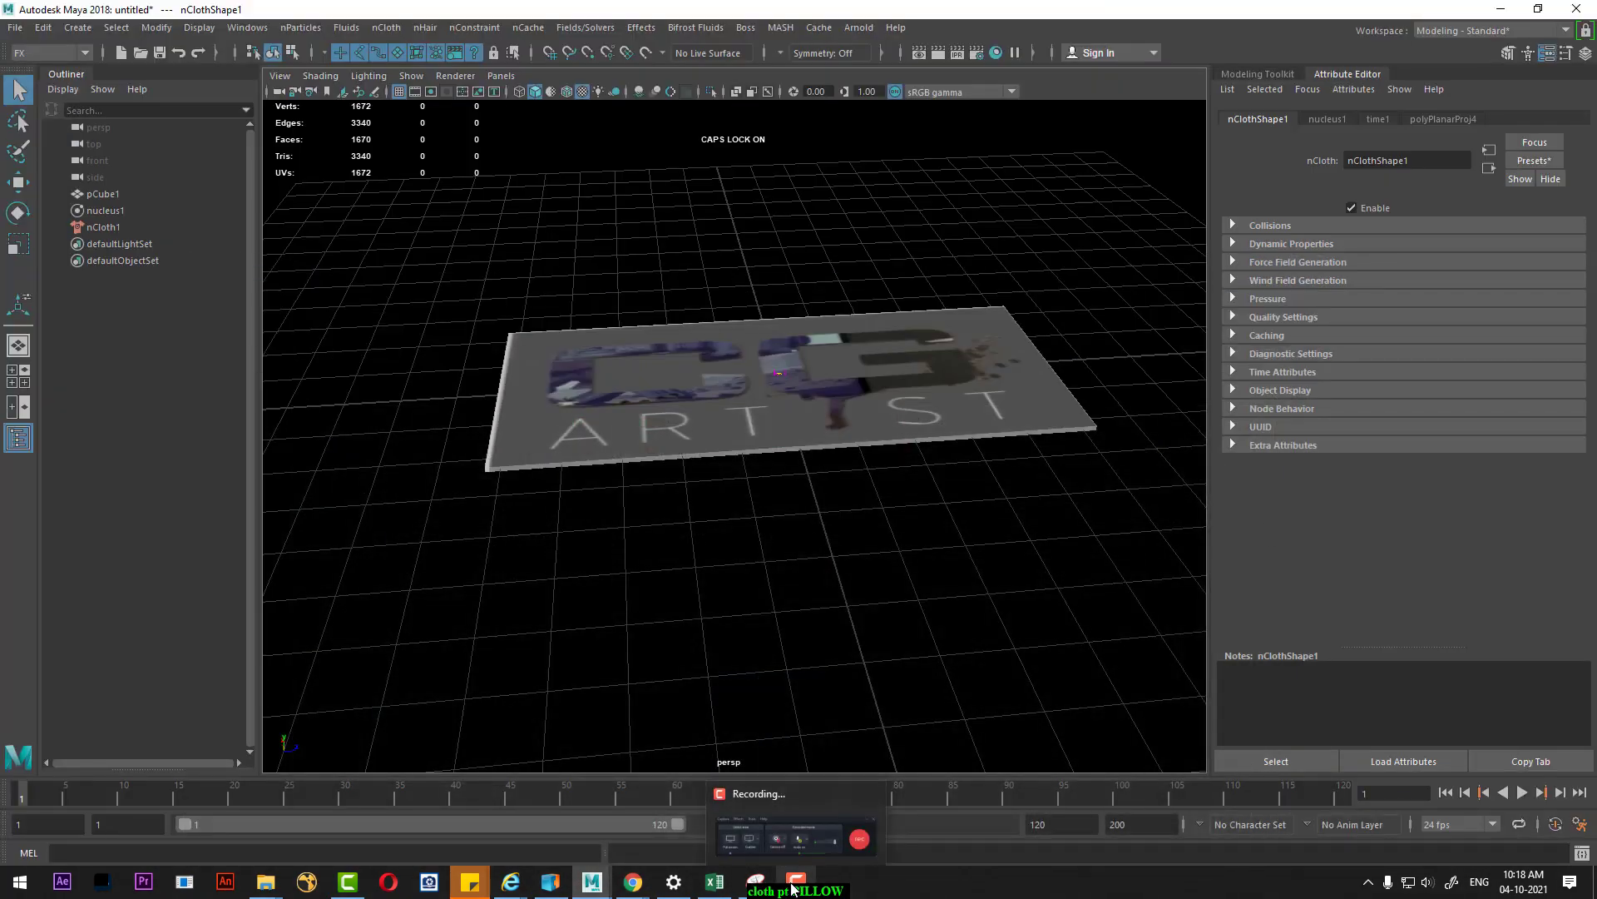
click(792, 888)
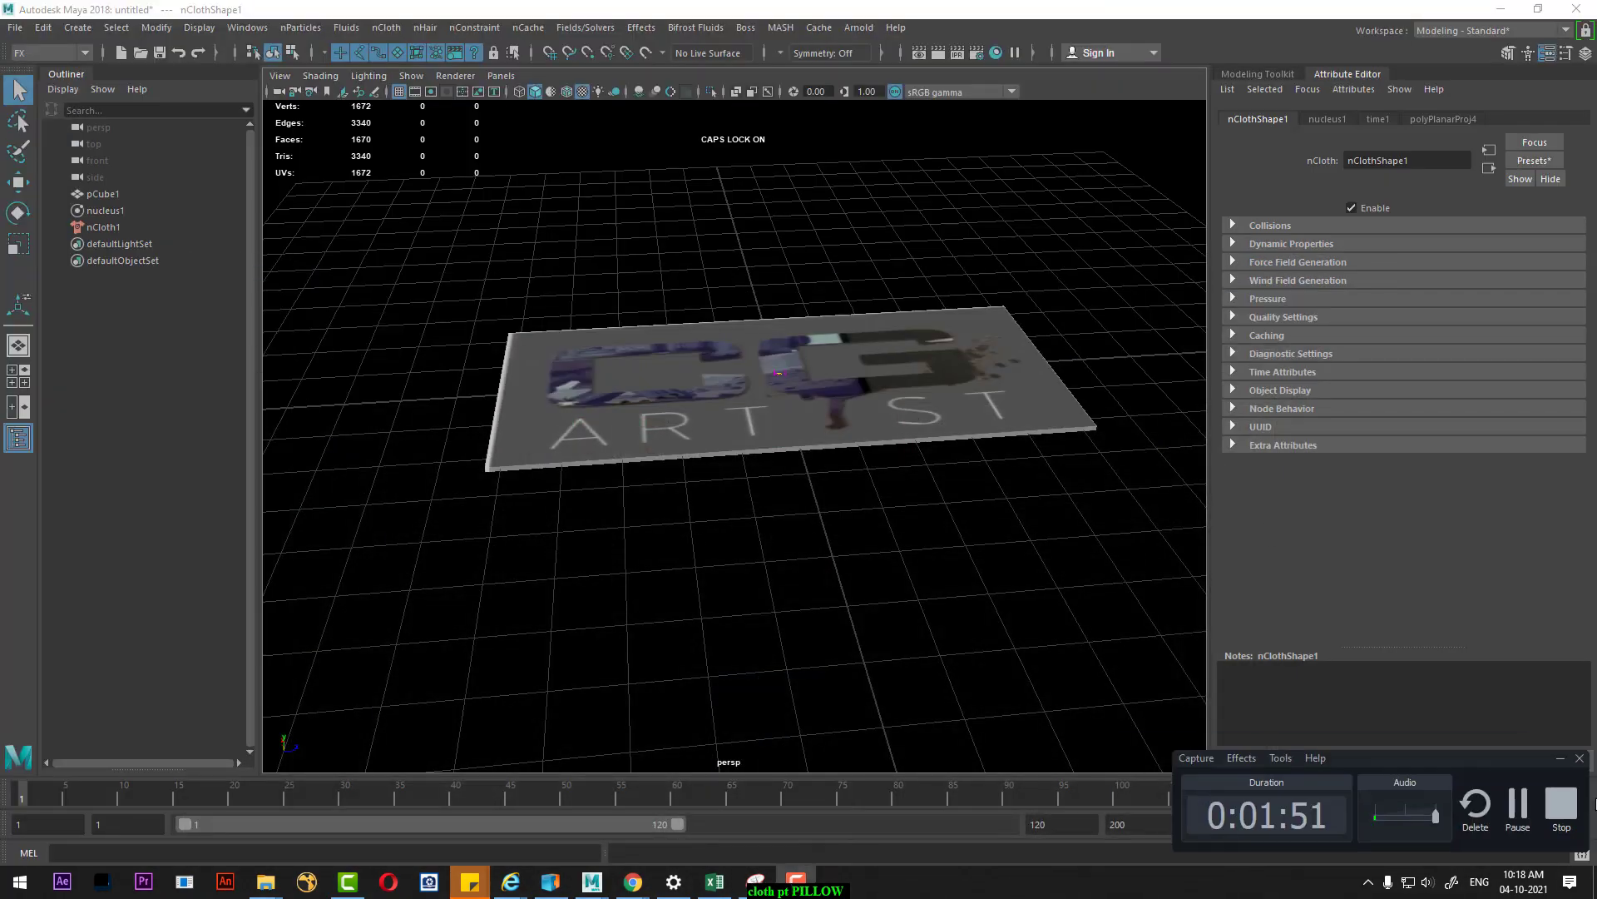
click(679, 386)
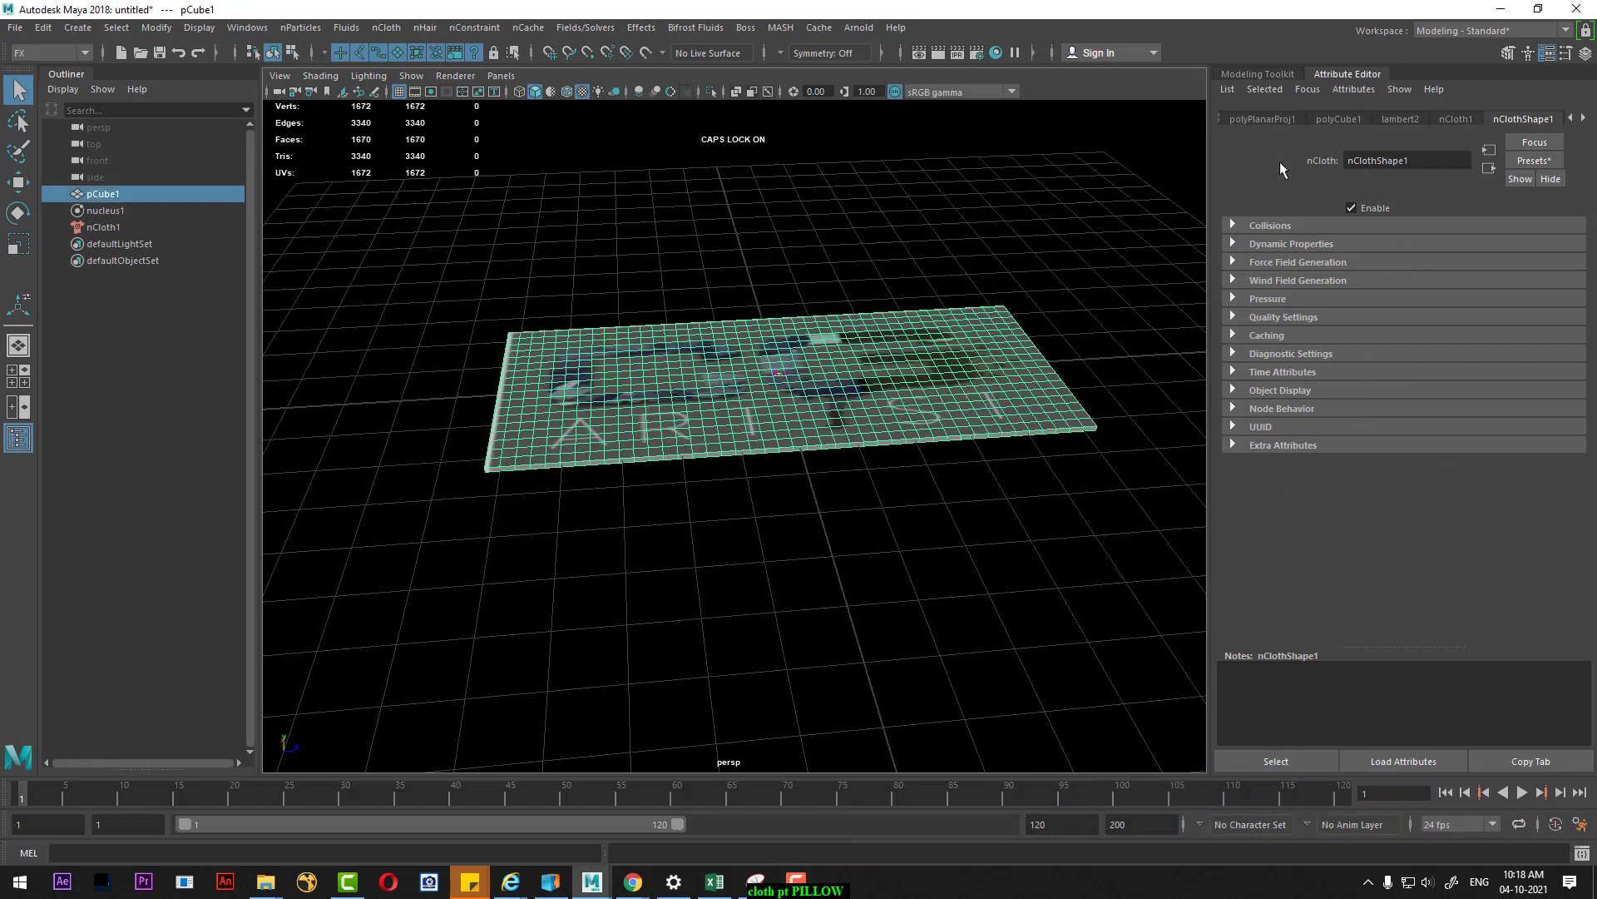
Select nCloth1 and set its Pressure to 0.198 under the Pressure section
click(139, 230)
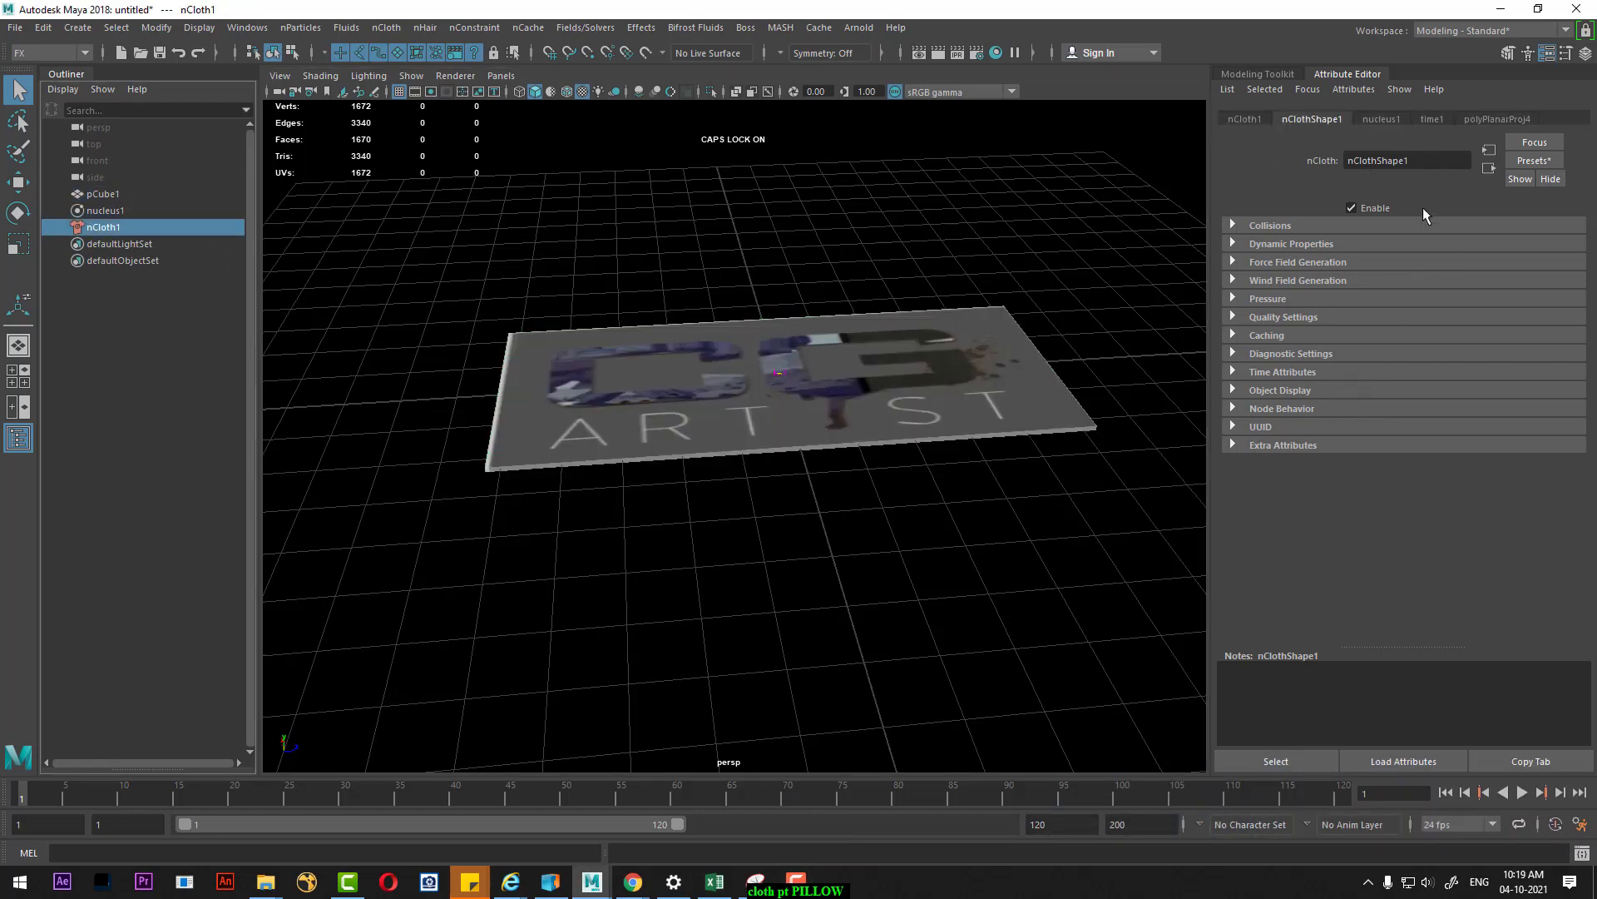
mouse_move(1132, 372)
alt+mouse_down()
mouse_move(921, 435)
mouse_move(1015, 474)
mouse_move(1009, 499)
mouse_move(990, 498)
alt+mouse_up()
click(1271, 299)
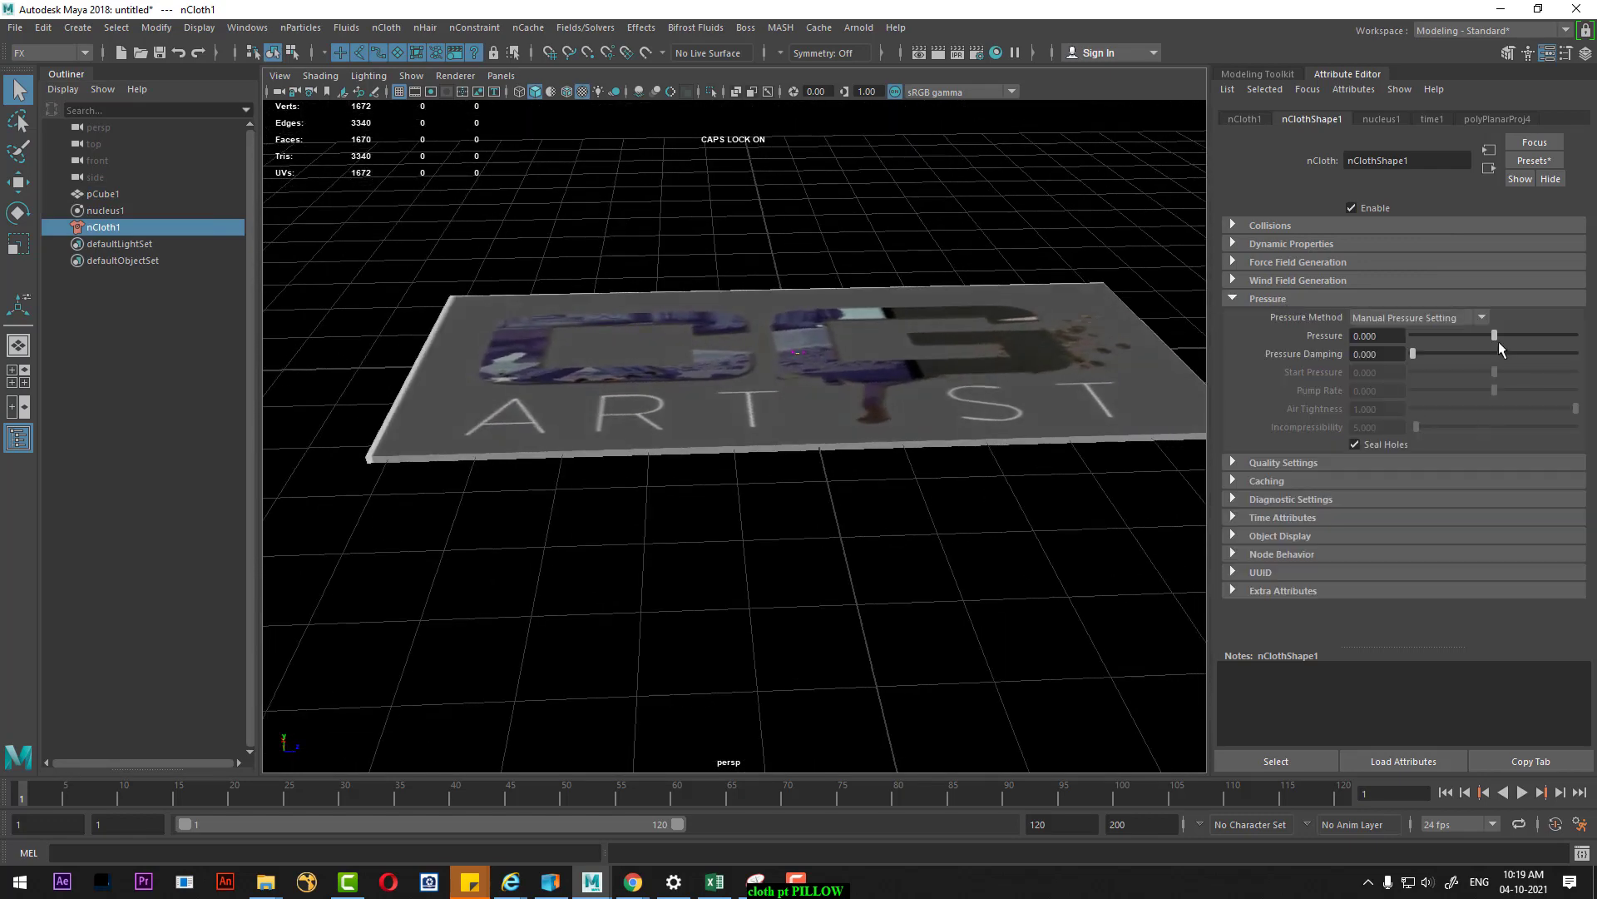
click(1301, 280)
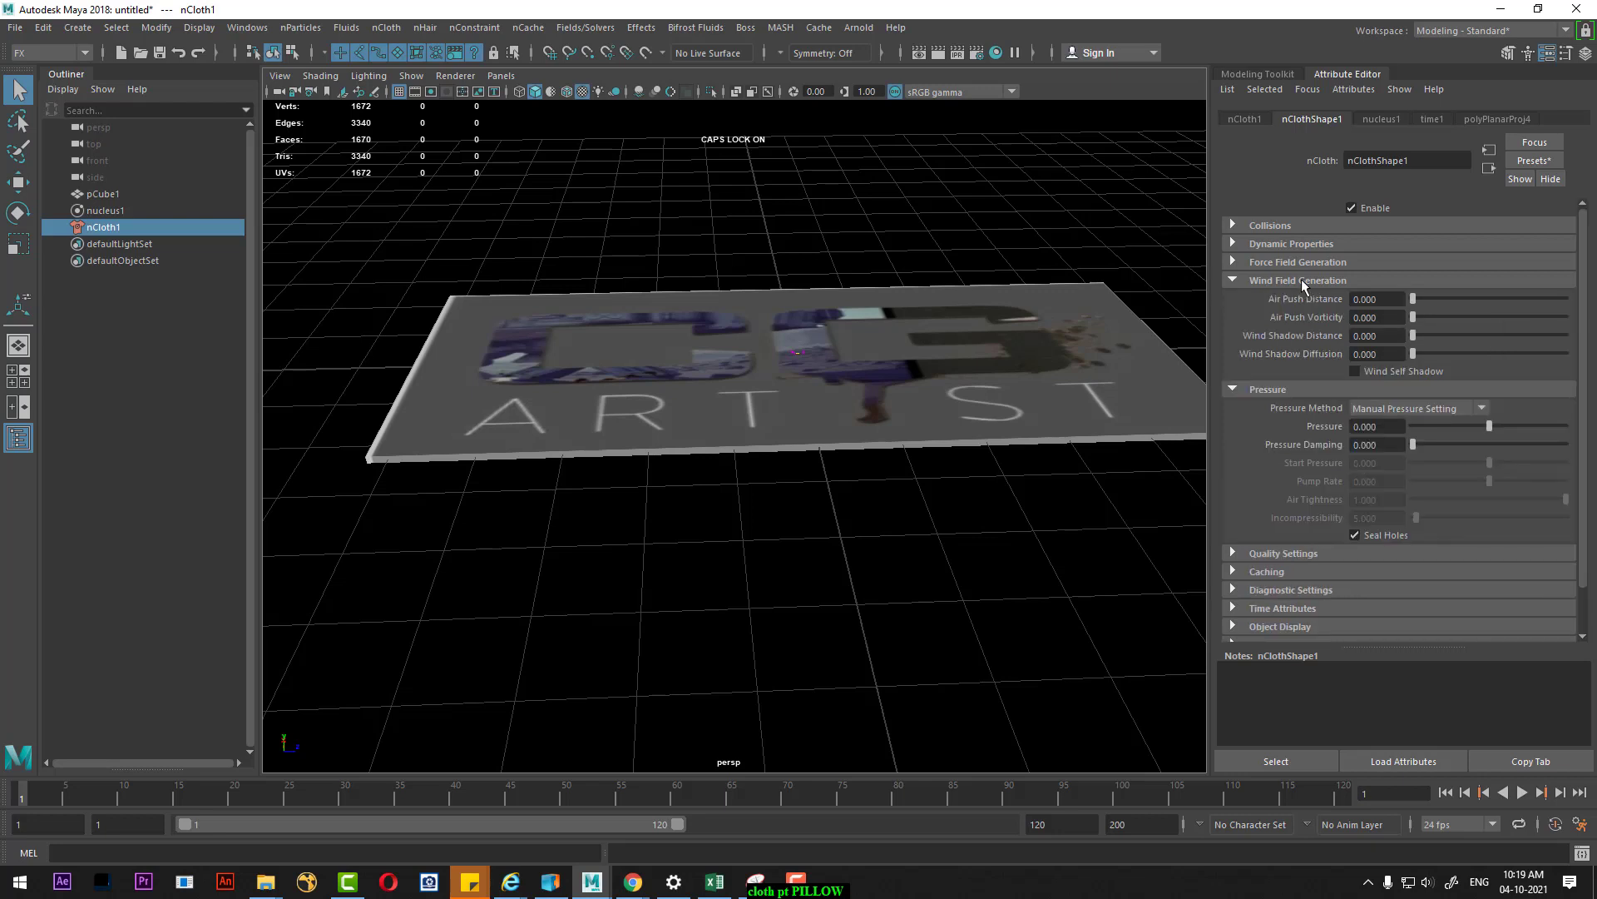
click(1300, 225)
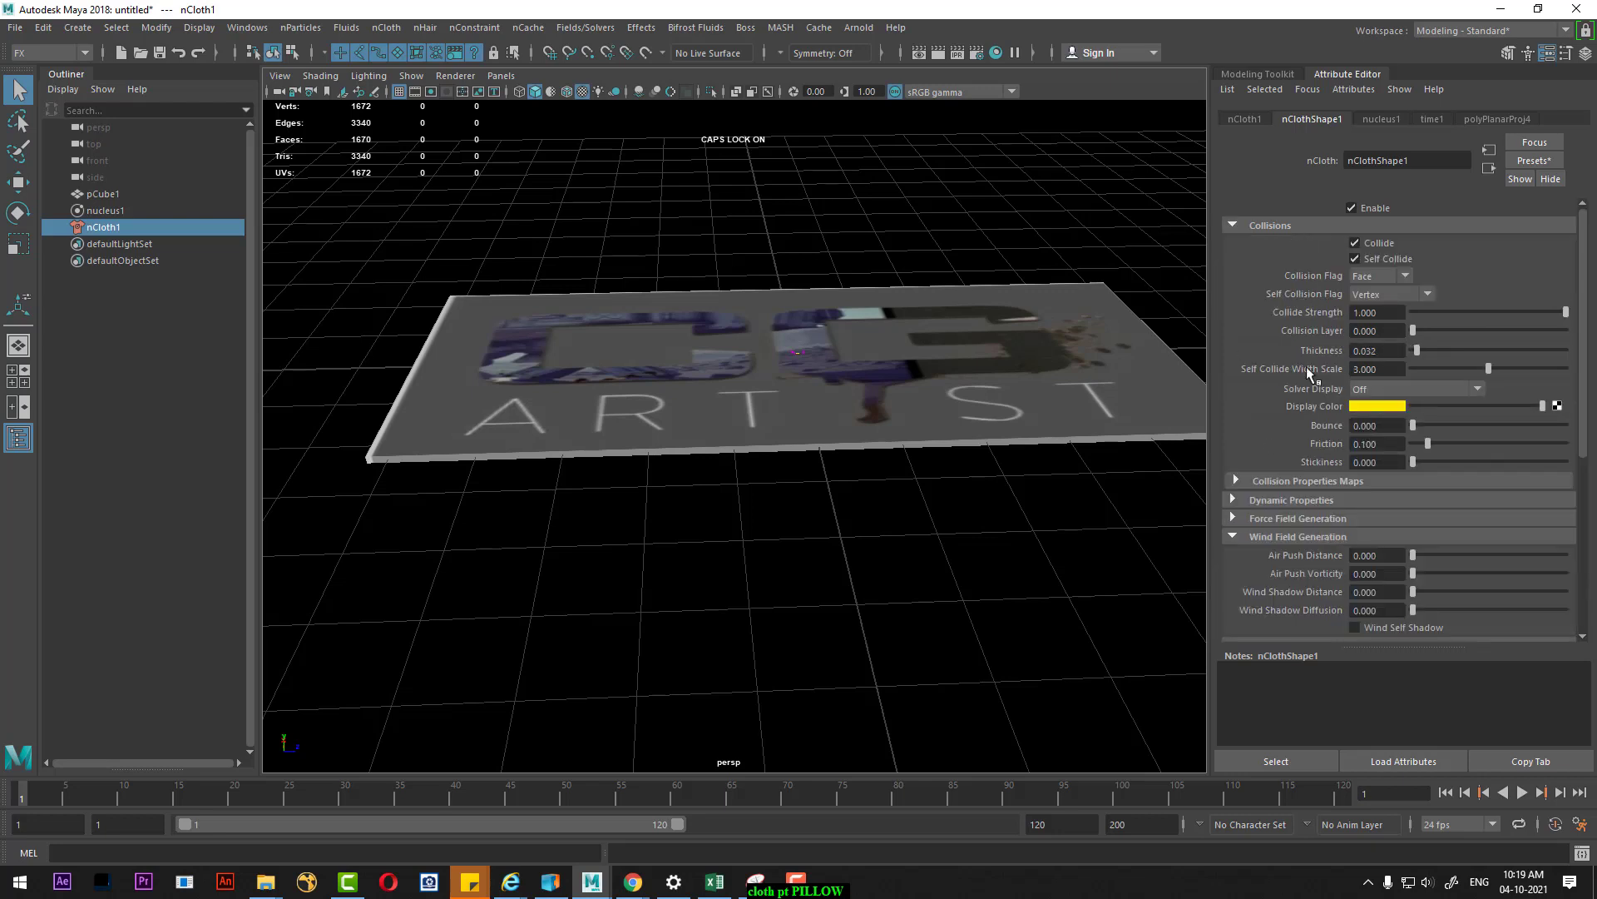
scroll(1331, 557, down, 3)
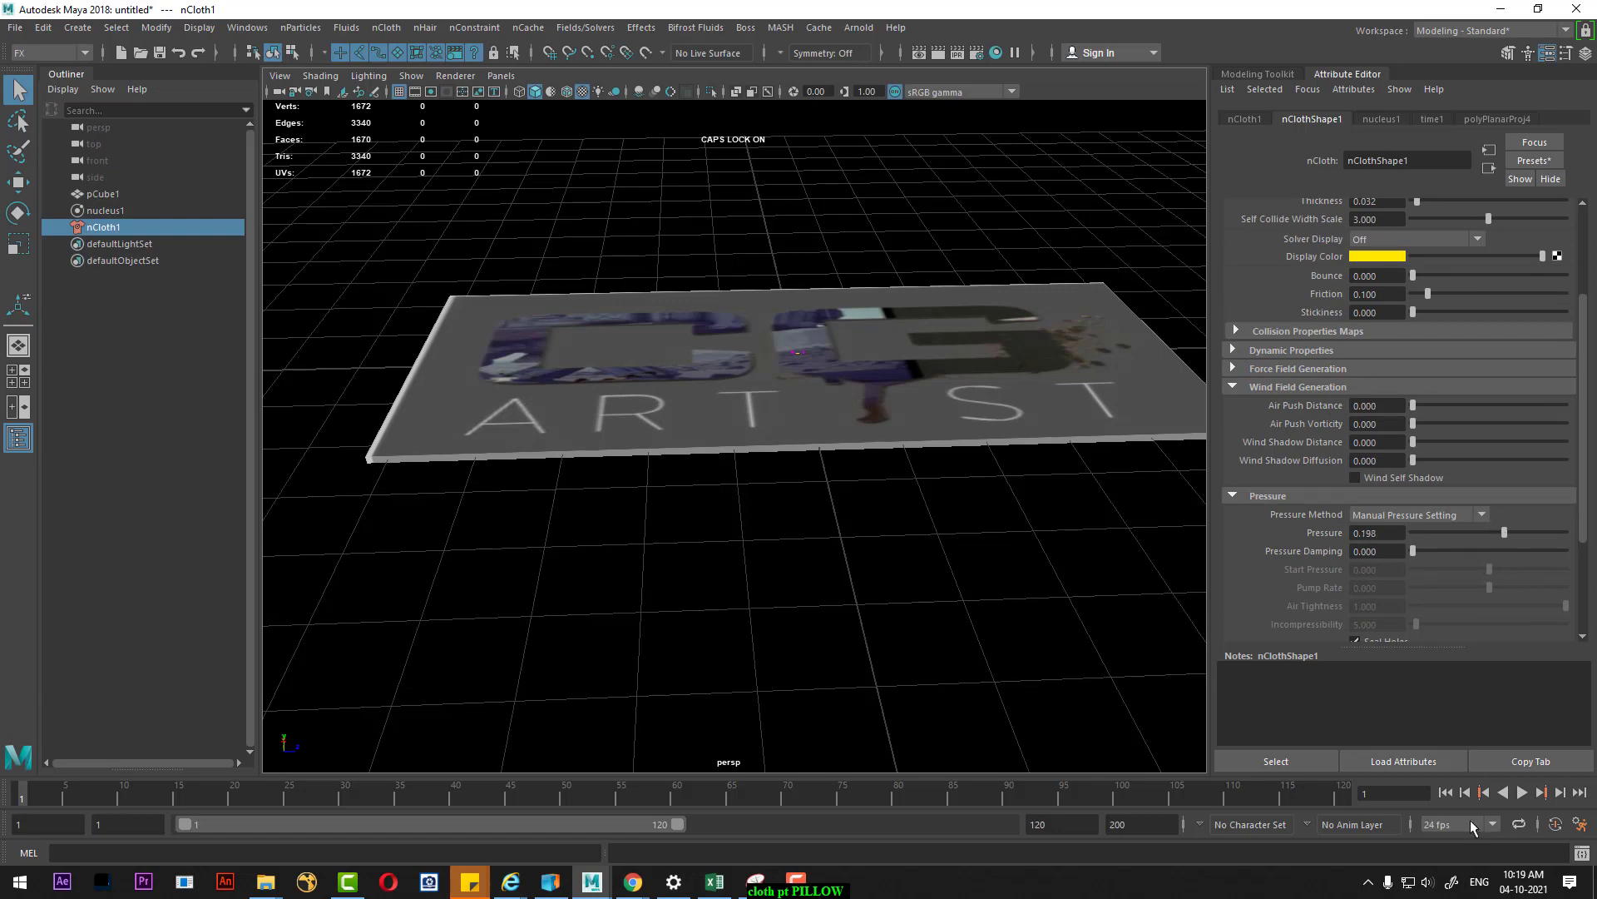
Play the simulation to watch the cloth inflate, then view the nucleus1 gravity and wind settings
click(1523, 792)
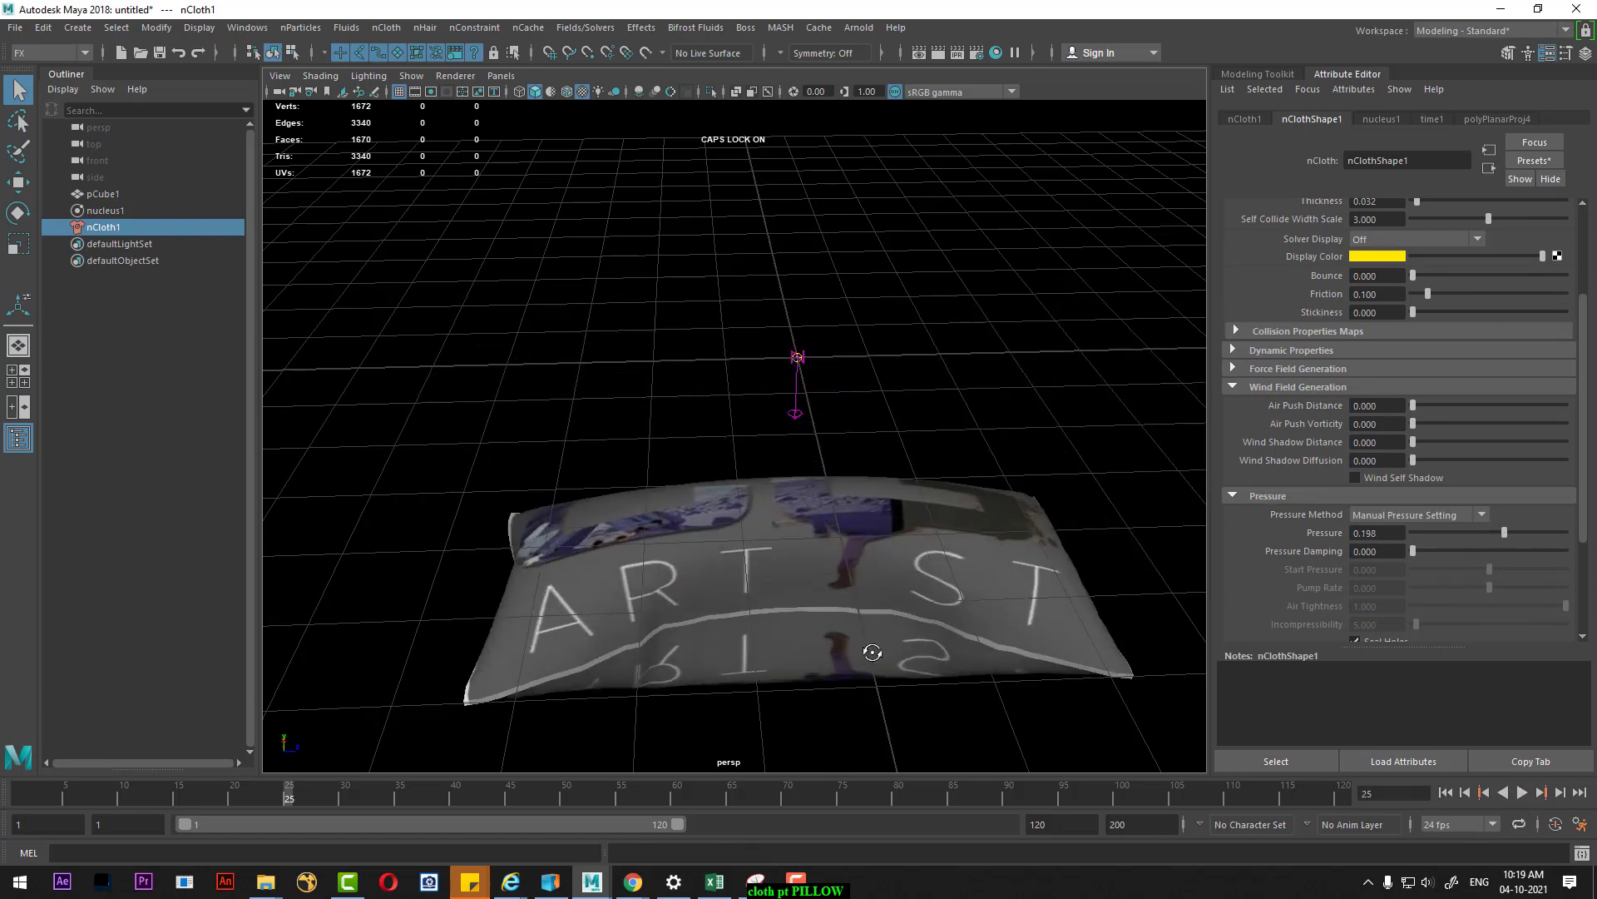
mouse_move(872, 652)
alt+mouse_down()
mouse_move(1034, 591)
mouse_move(909, 588)
mouse_move(845, 625)
alt+mouse_up()
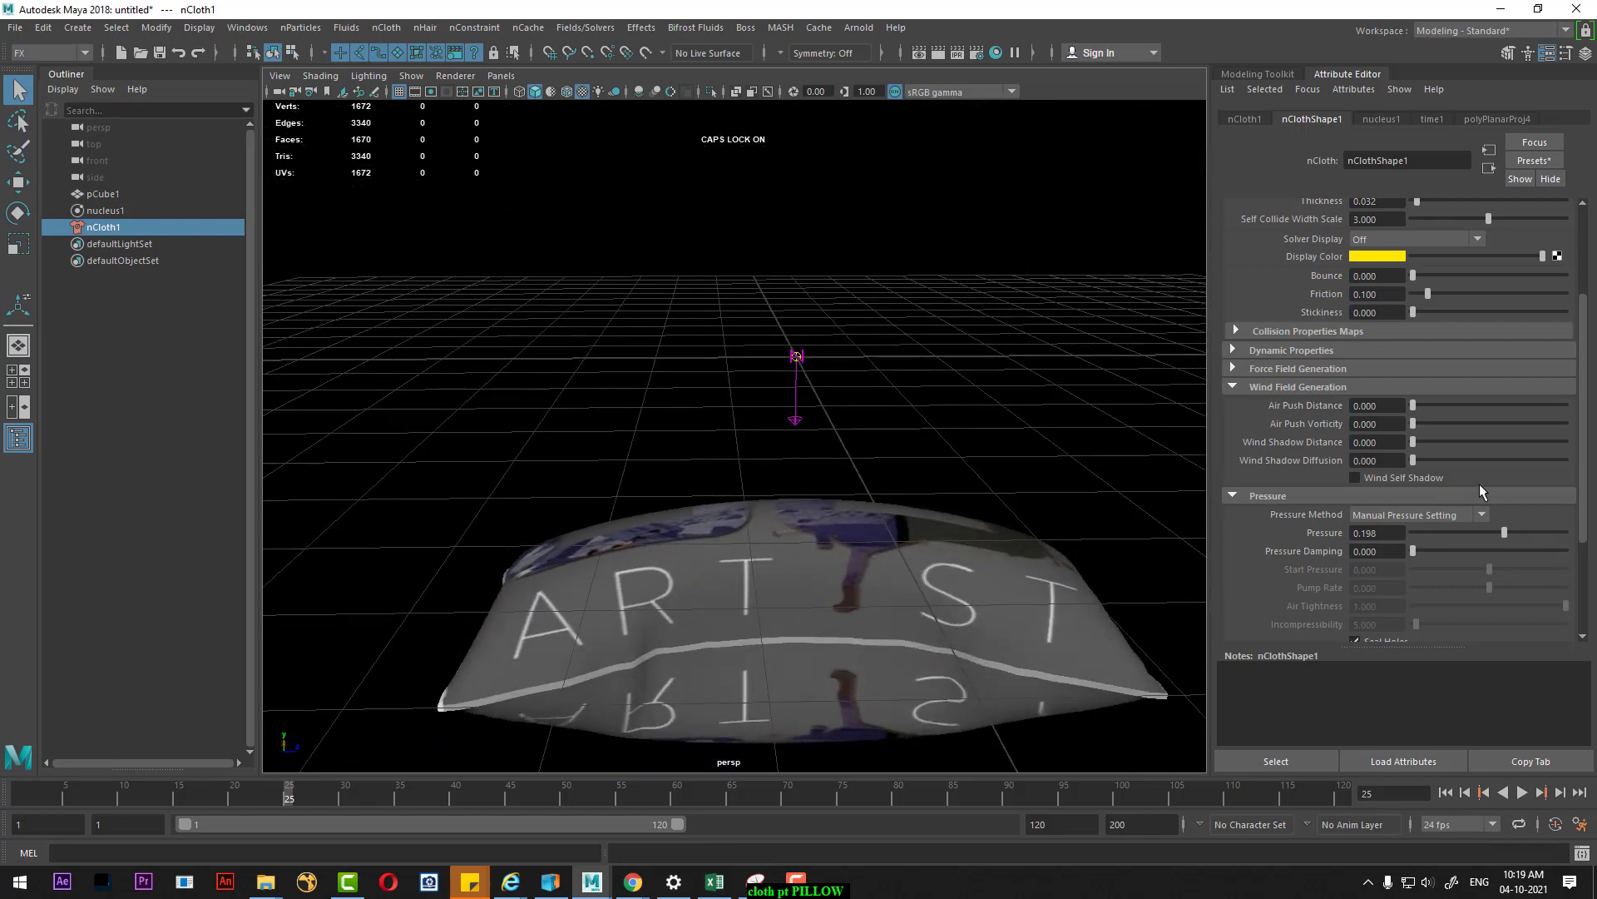
scroll(1484, 482, up, 2)
scroll(1486, 476, up, 1)
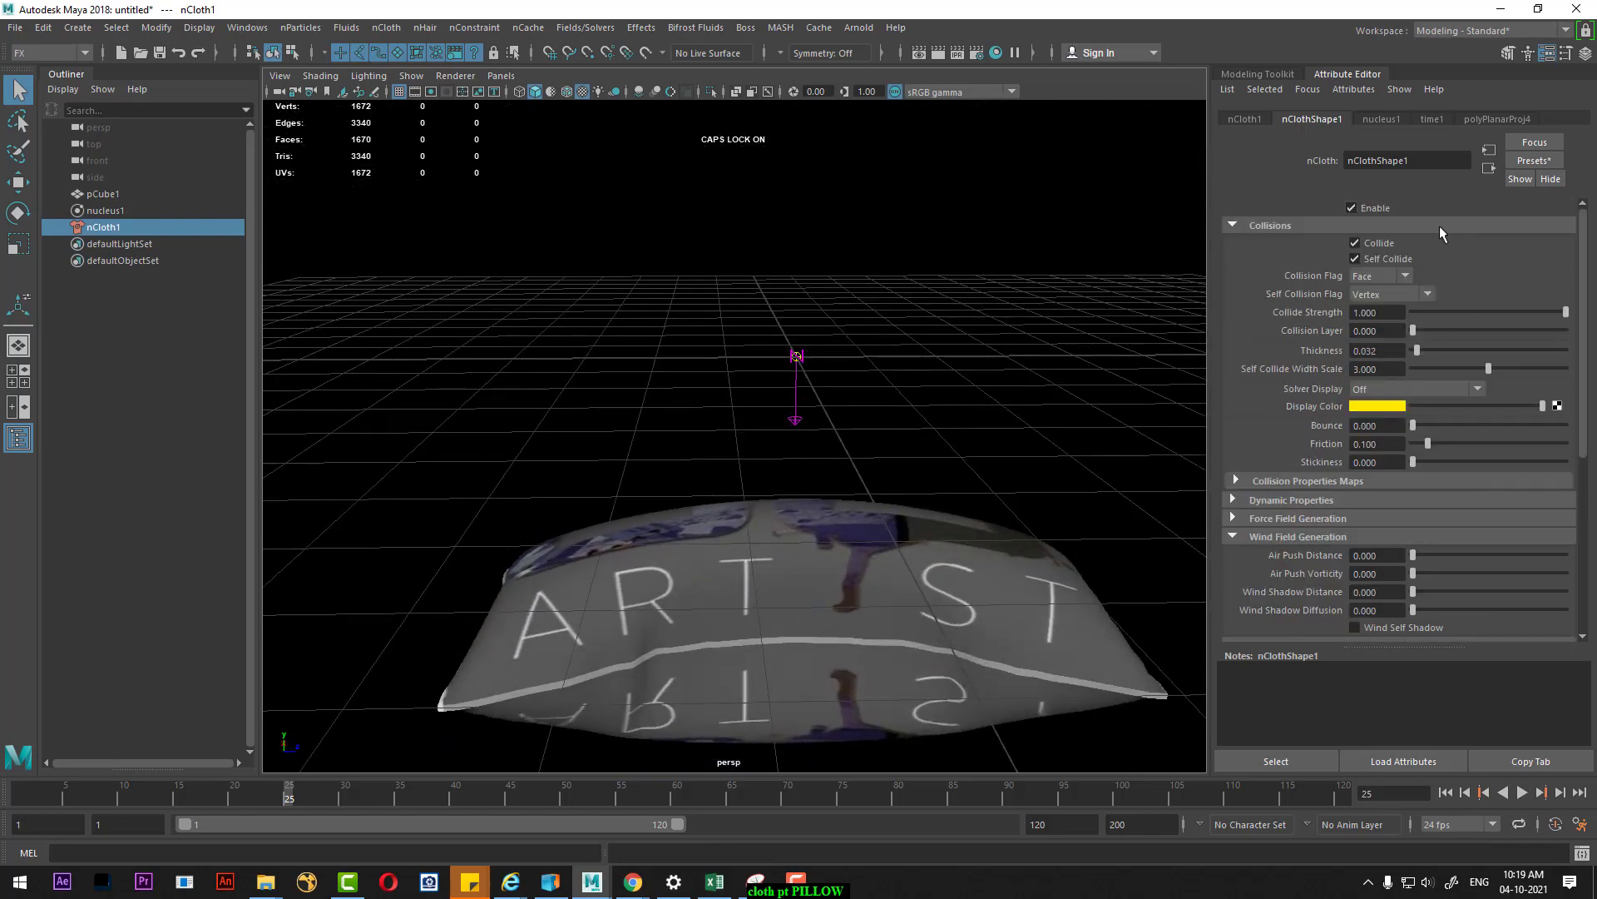
click(1378, 119)
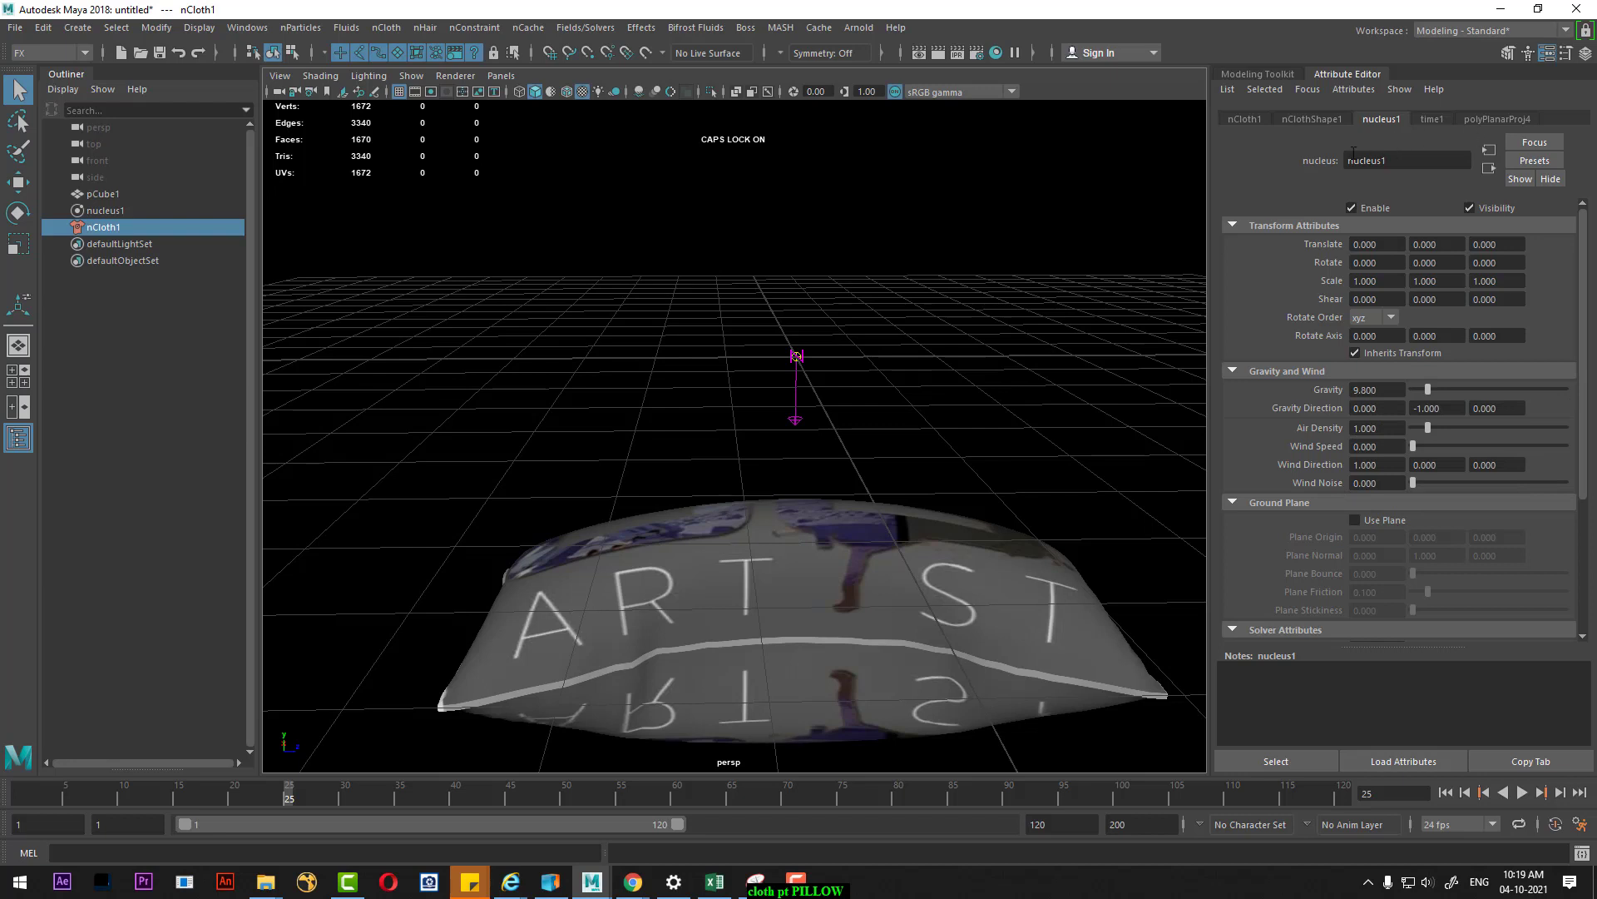
Set nucleus1 Gravity to 0 and rewind the simulation to frame 1
click(1314, 119)
click(1248, 120)
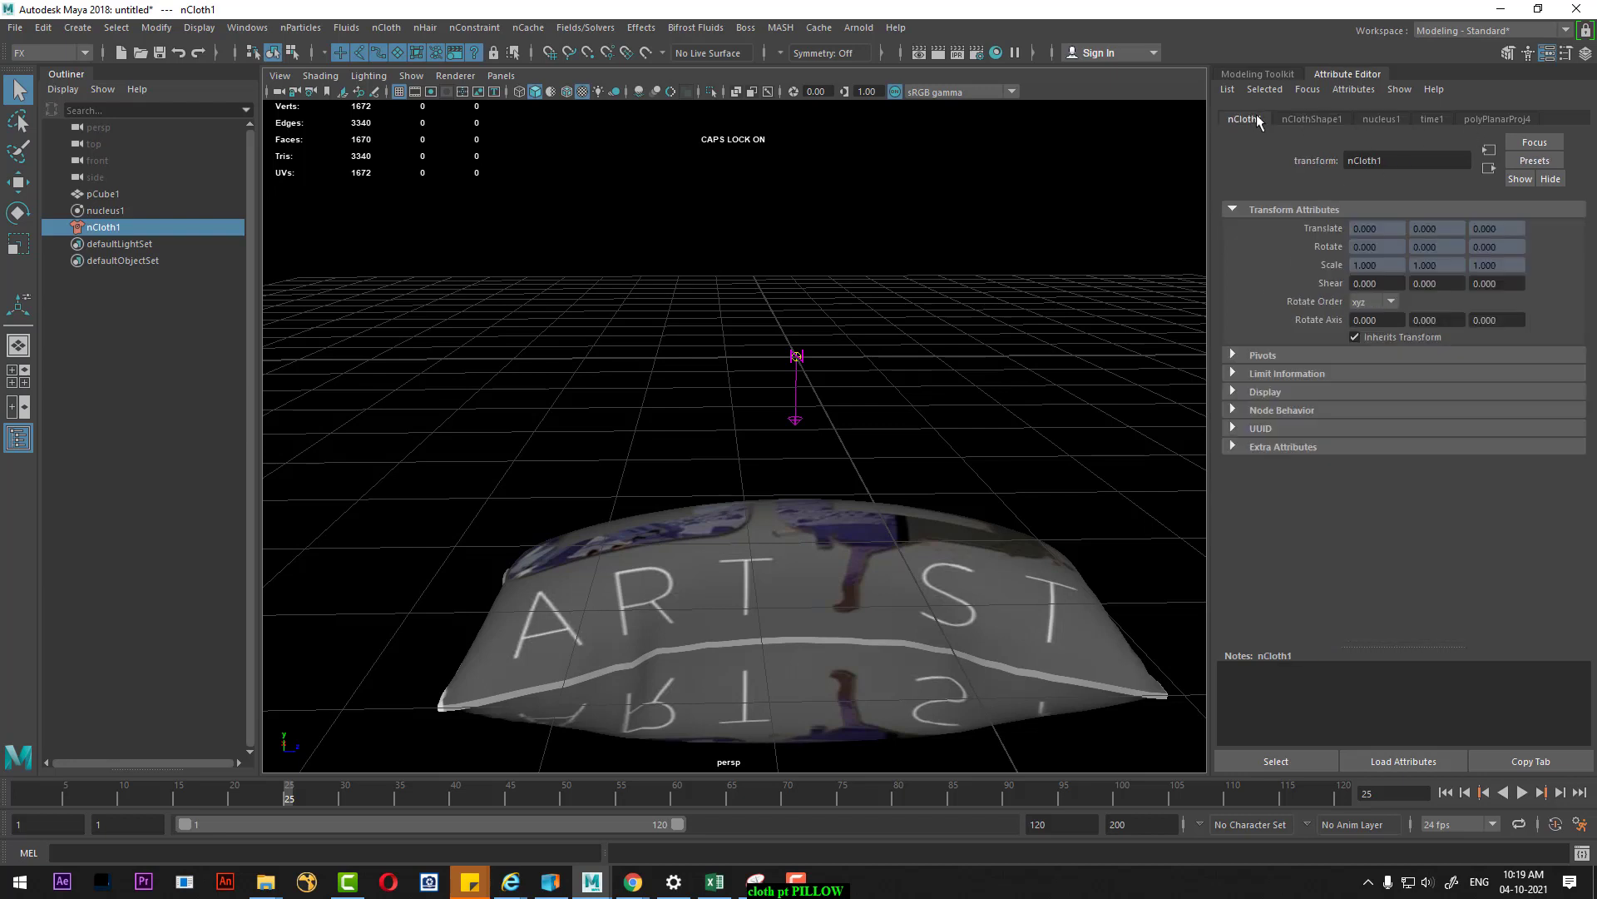
click(1301, 121)
click(1286, 484)
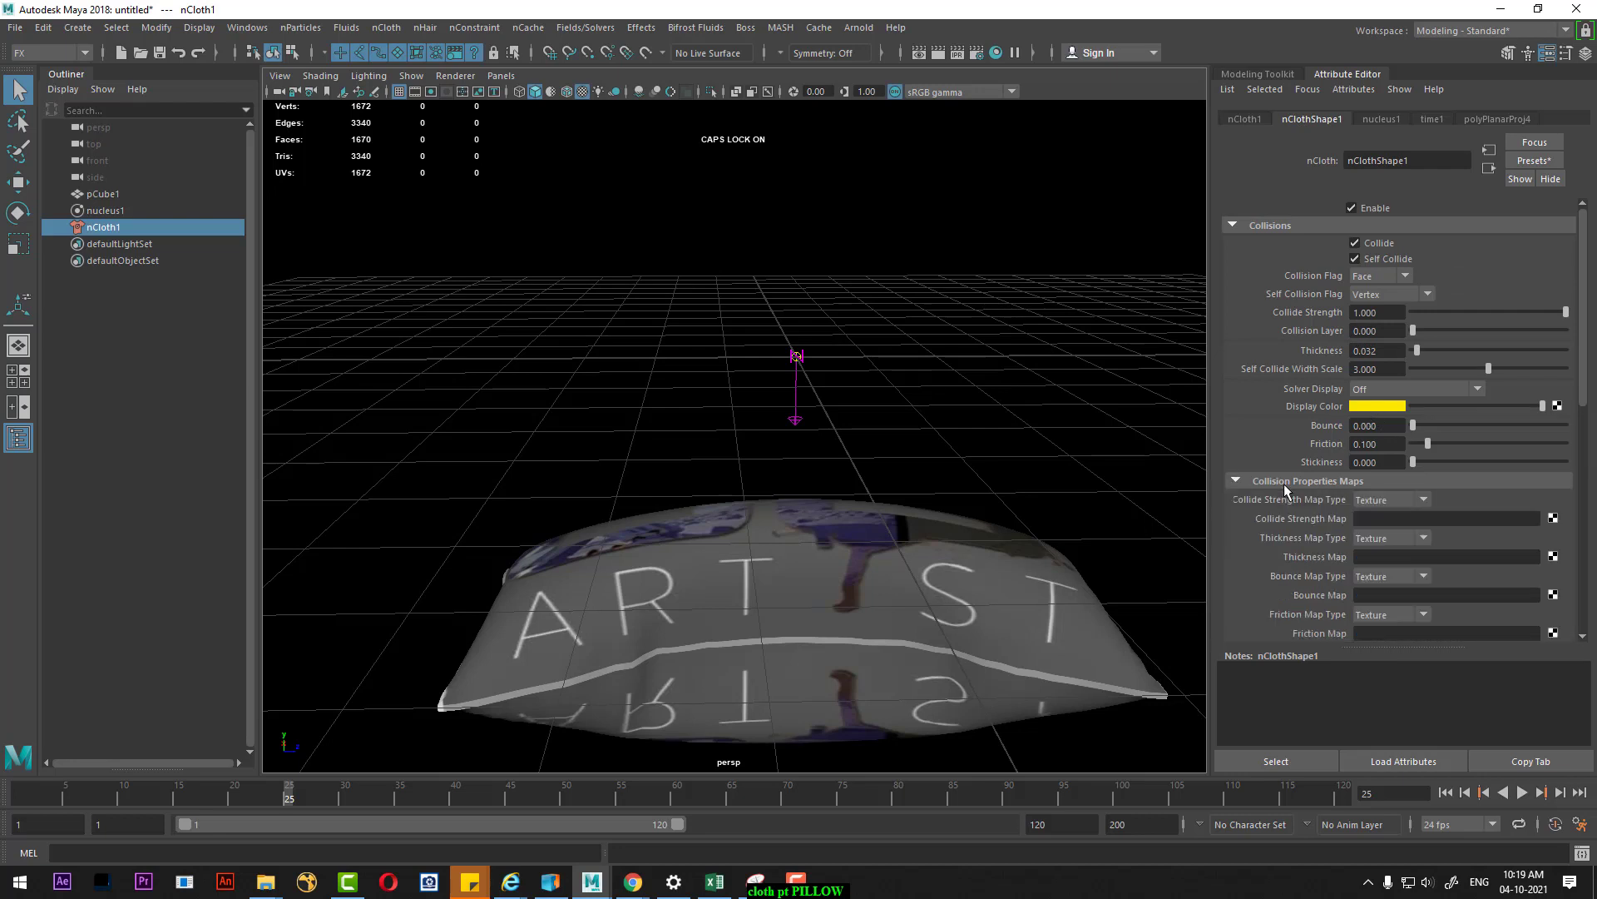
scroll(1273, 487, down, 3)
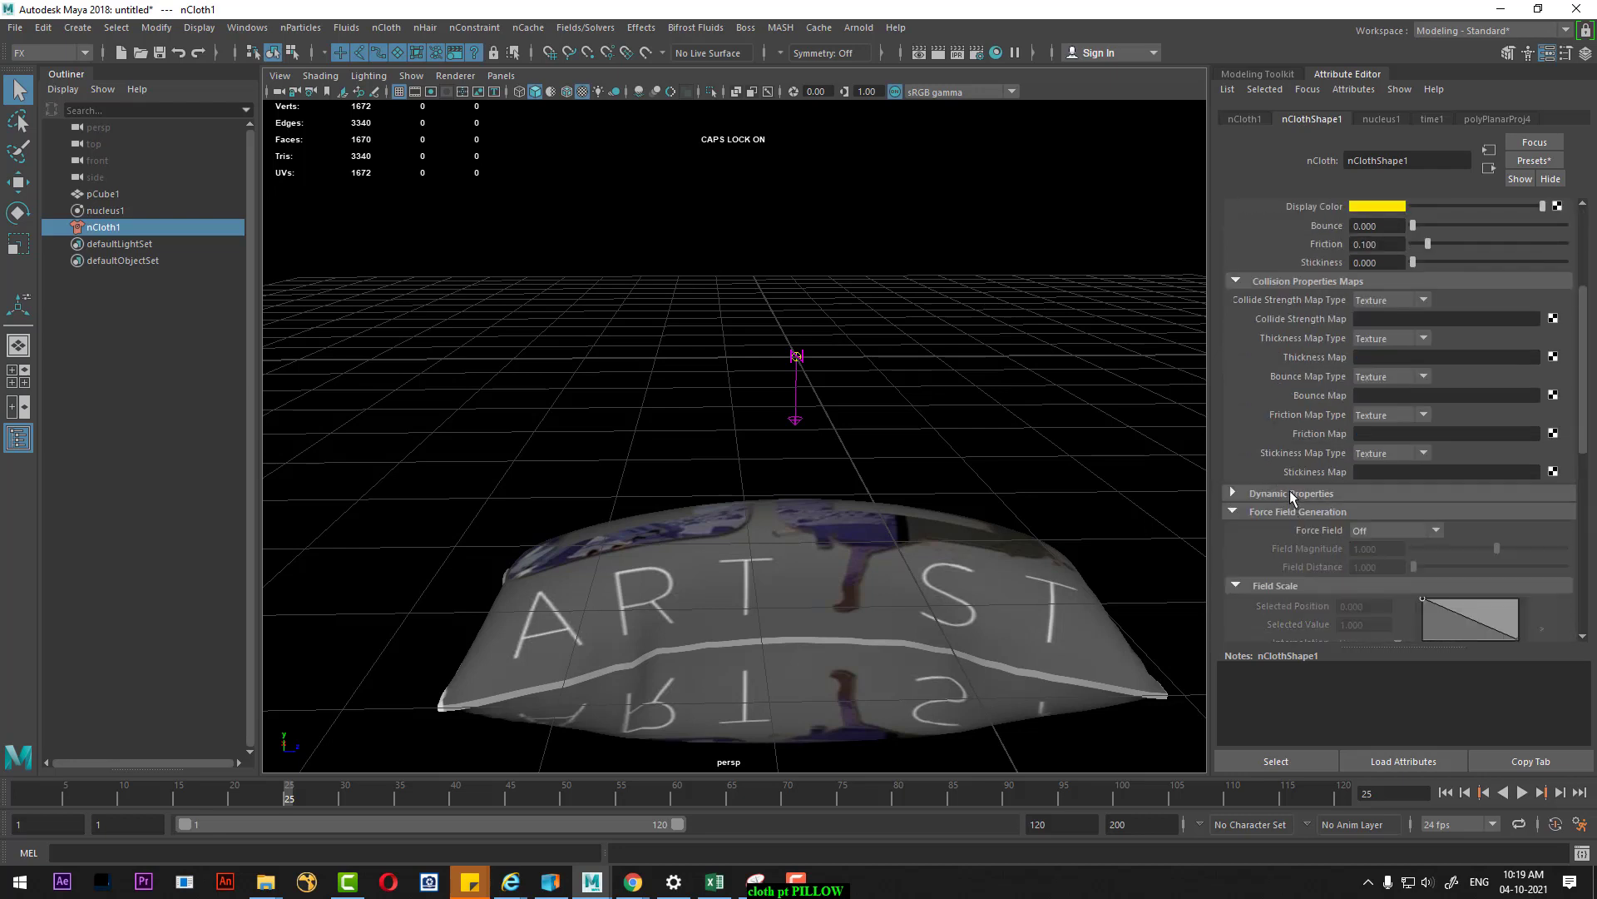
click(1293, 494)
scroll(1290, 458, up, 3)
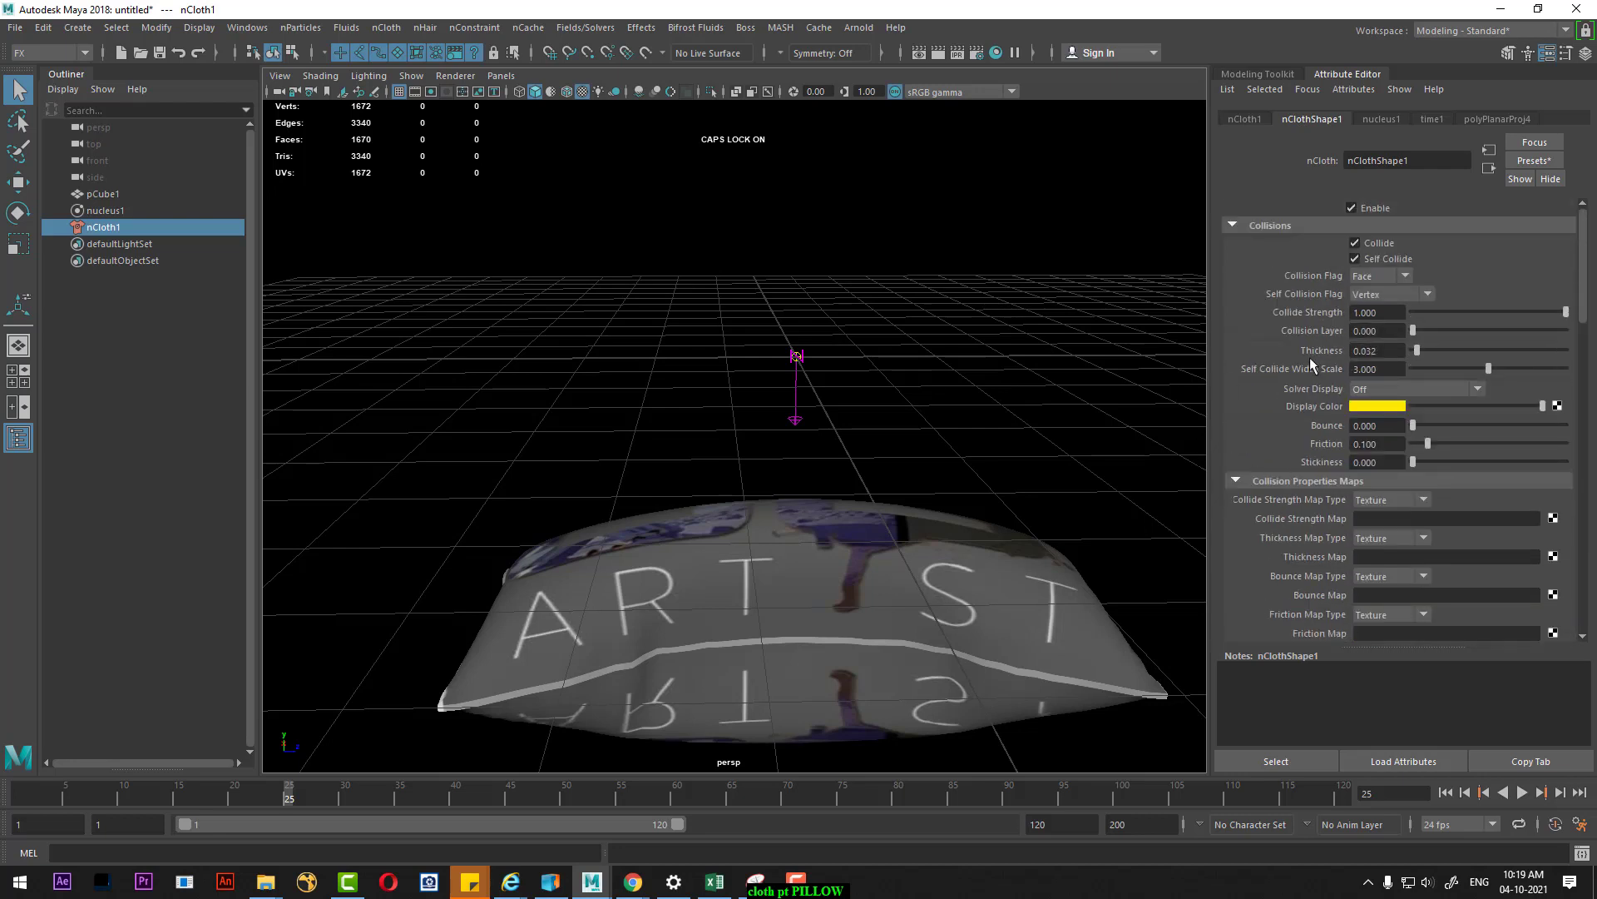
click(1379, 121)
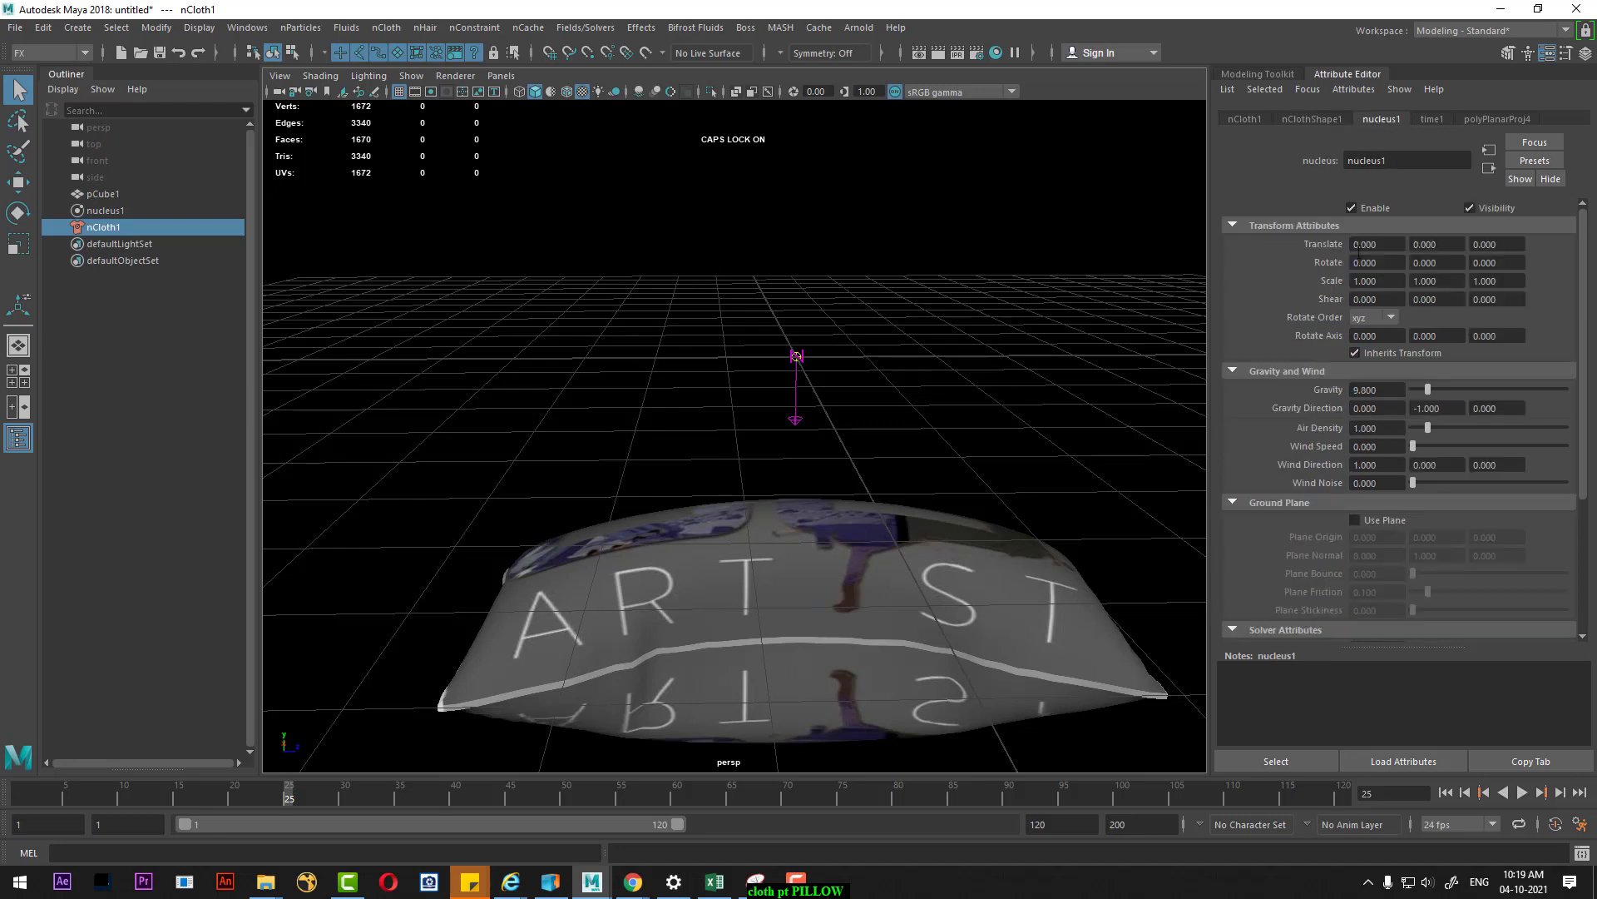
drag(1428, 390, 1298, 469)
click(1446, 793)
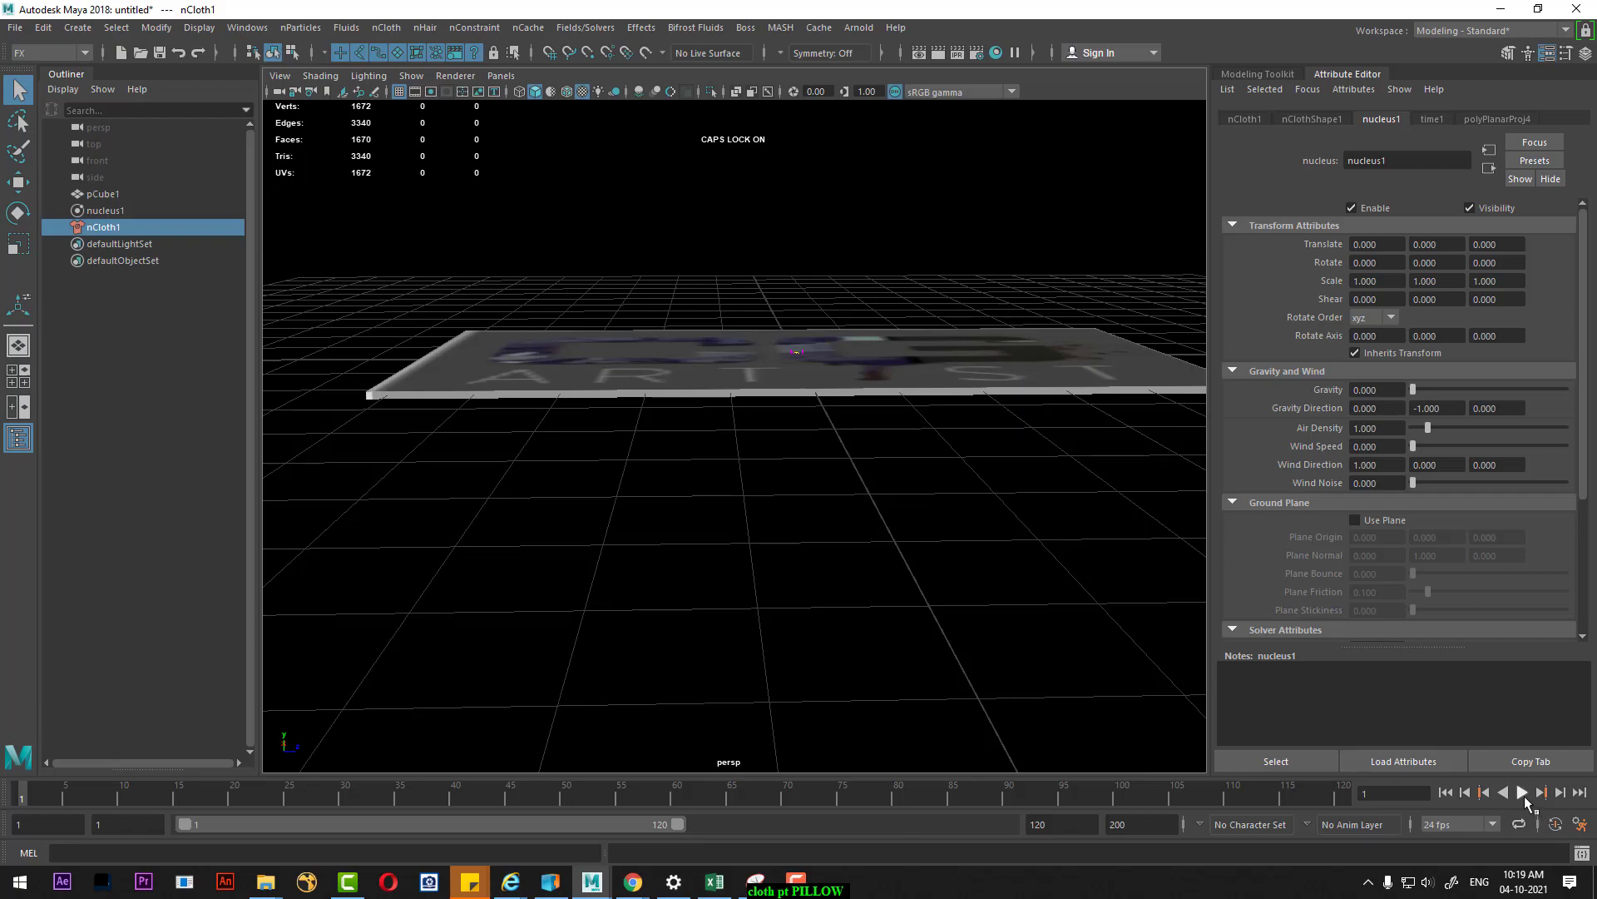
Play the zero-gravity simulation, stop at frame 106, and select the inflated pillow
click(1523, 794)
mouse_move(1077, 599)
alt+mouse_down()
mouse_move(938, 553)
mouse_move(1015, 603)
mouse_move(849, 607)
mouse_move(965, 546)
mouse_move(1070, 582)
mouse_move(1101, 567)
alt+mouse_up()
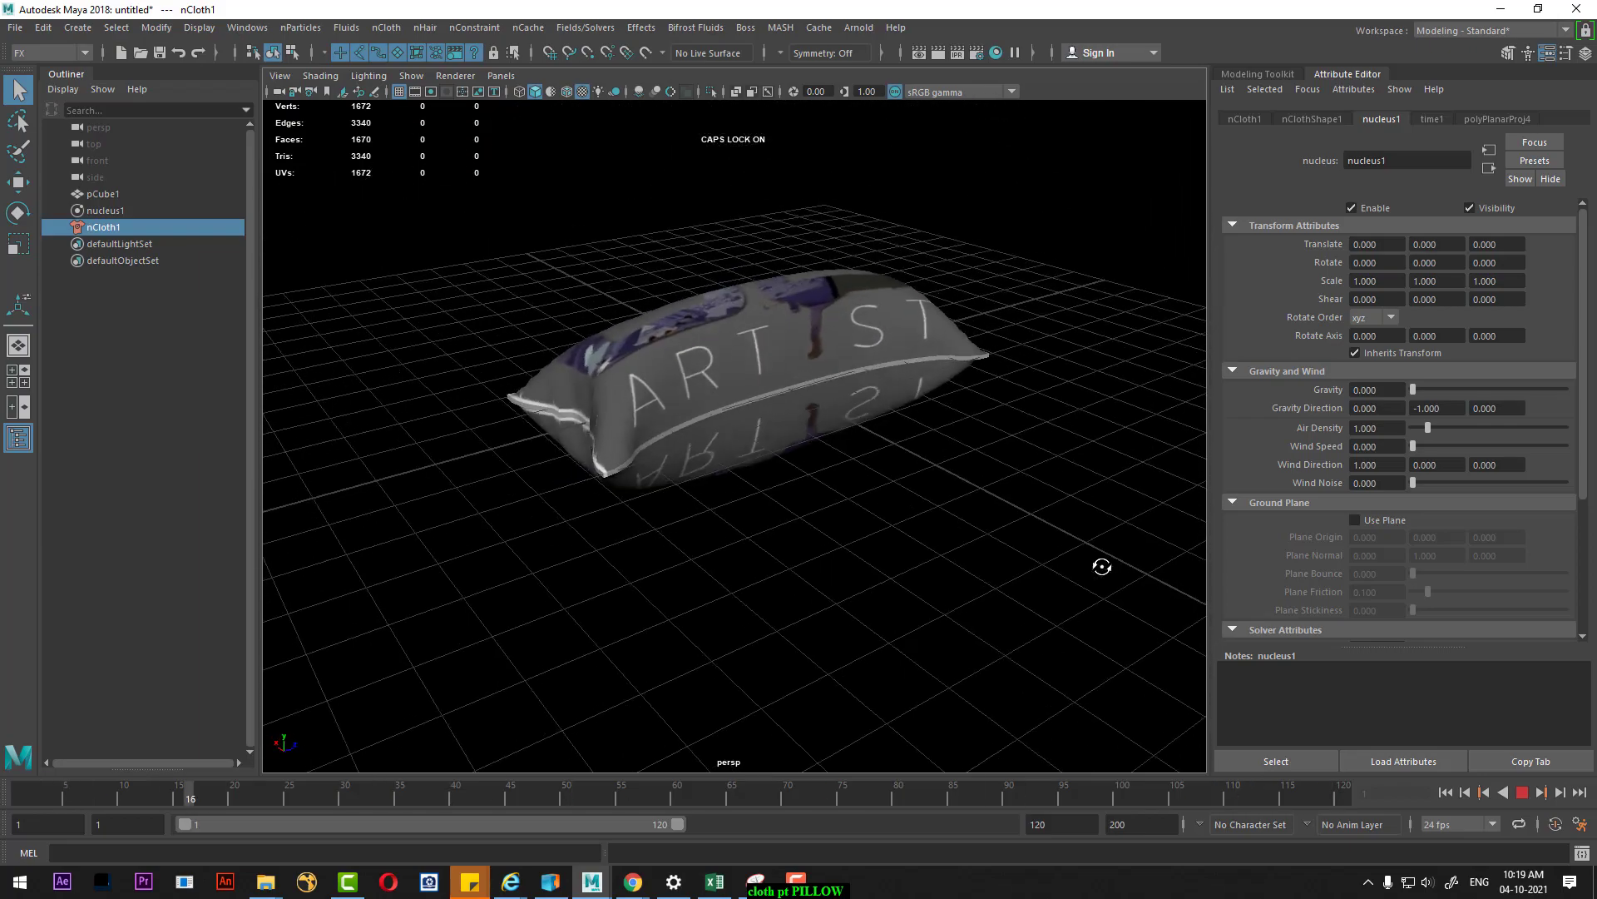
key(Escape)
mouse_move(970, 553)
alt+mouse_down()
mouse_move(1180, 557)
mouse_move(1177, 541)
mouse_move(935, 542)
mouse_move(904, 556)
mouse_move(920, 617)
mouse_move(923, 597)
alt+mouse_up()
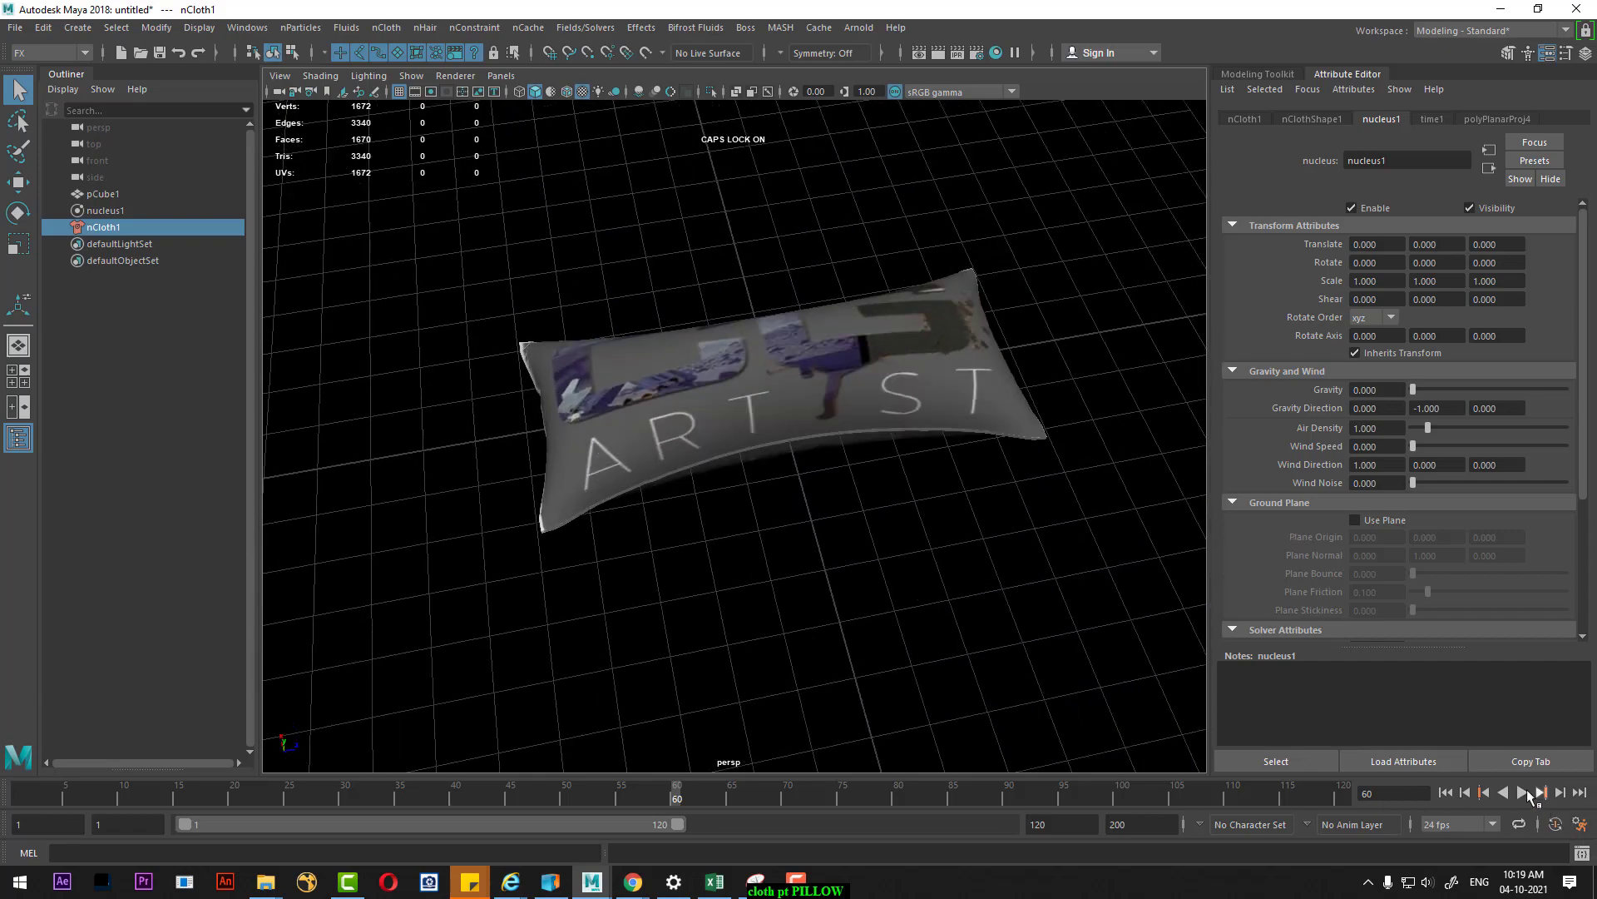
click(1525, 793)
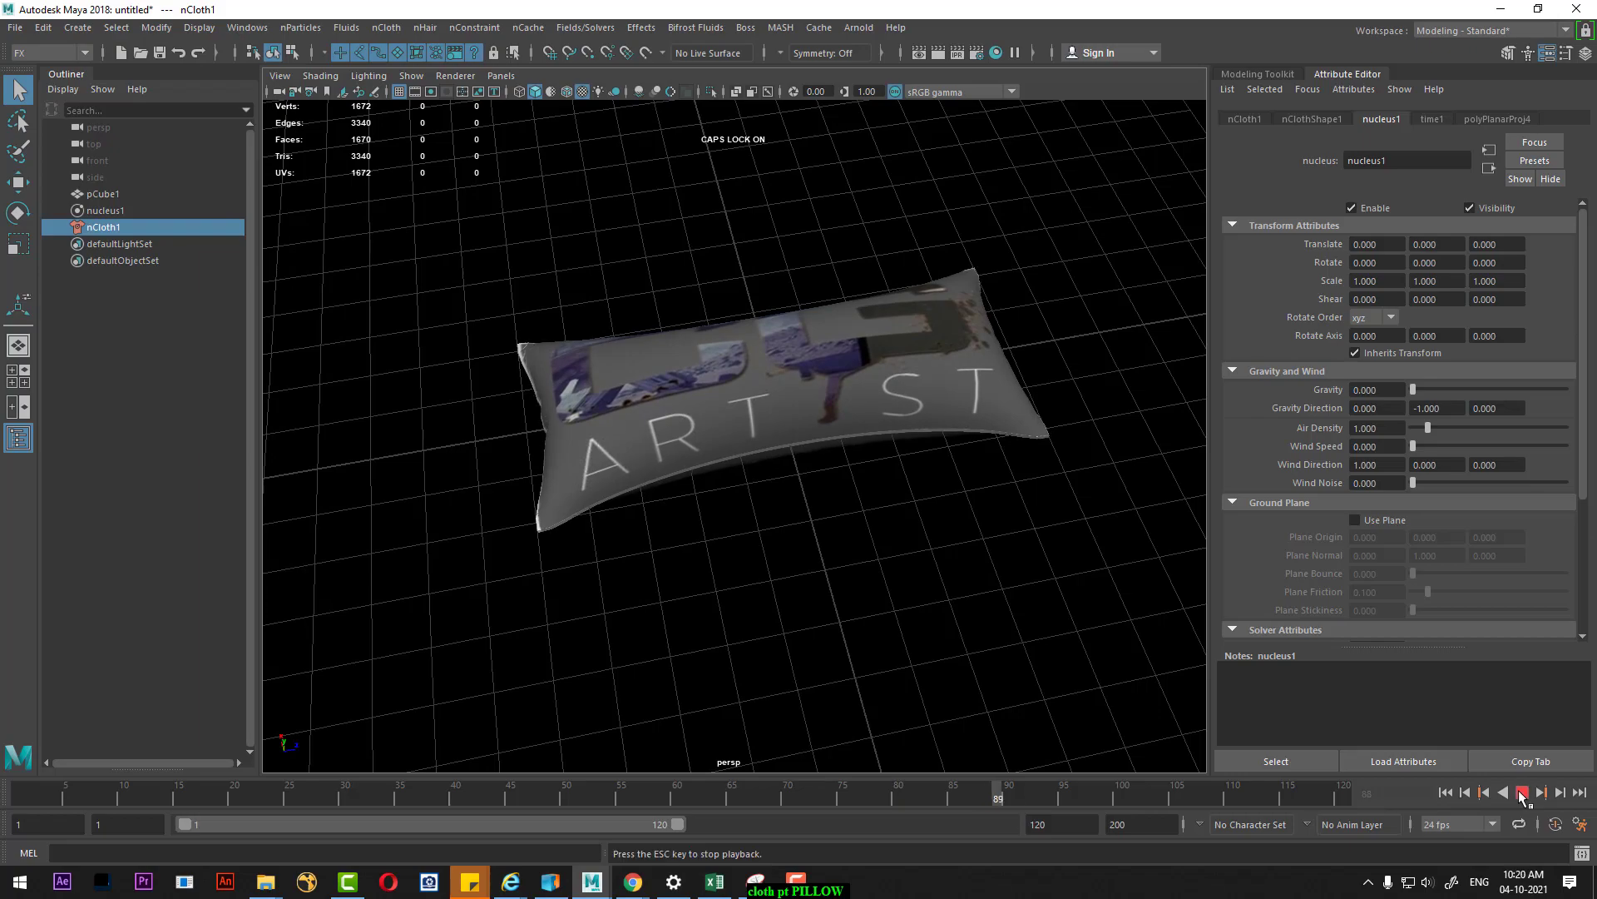
click(1523, 793)
mouse_move(957, 499)
alt+mouse_down()
mouse_move(898, 462)
mouse_move(985, 456)
mouse_move(1056, 485)
mouse_move(931, 542)
mouse_move(724, 488)
mouse_move(660, 538)
mouse_move(674, 446)
mouse_move(682, 557)
mouse_move(705, 523)
alt+mouse_up()
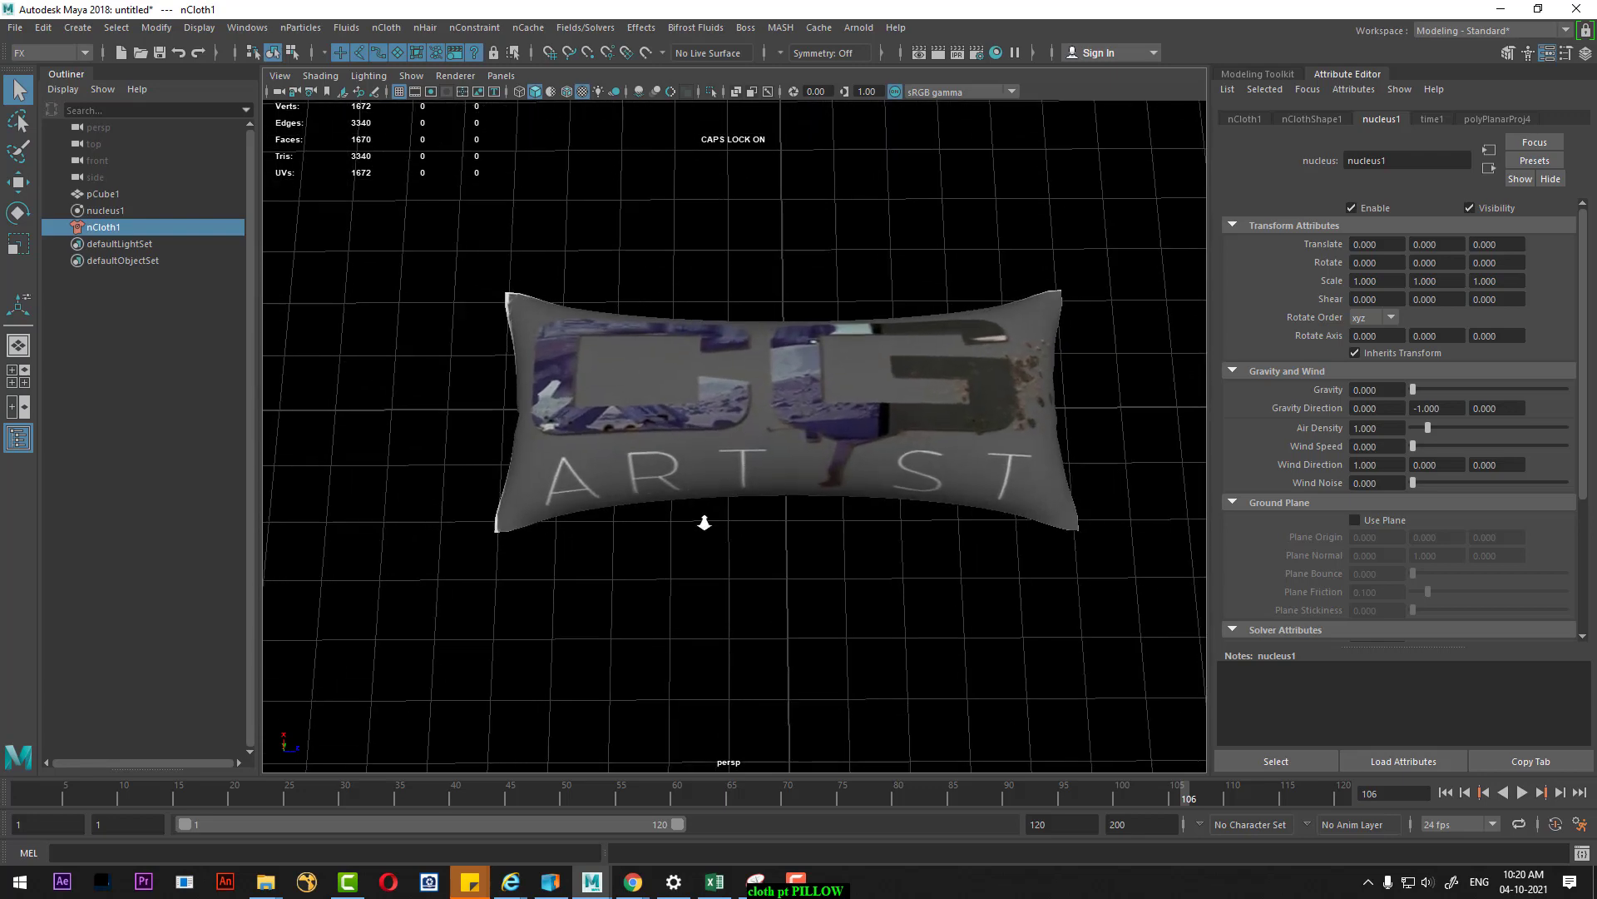
click(852, 454)
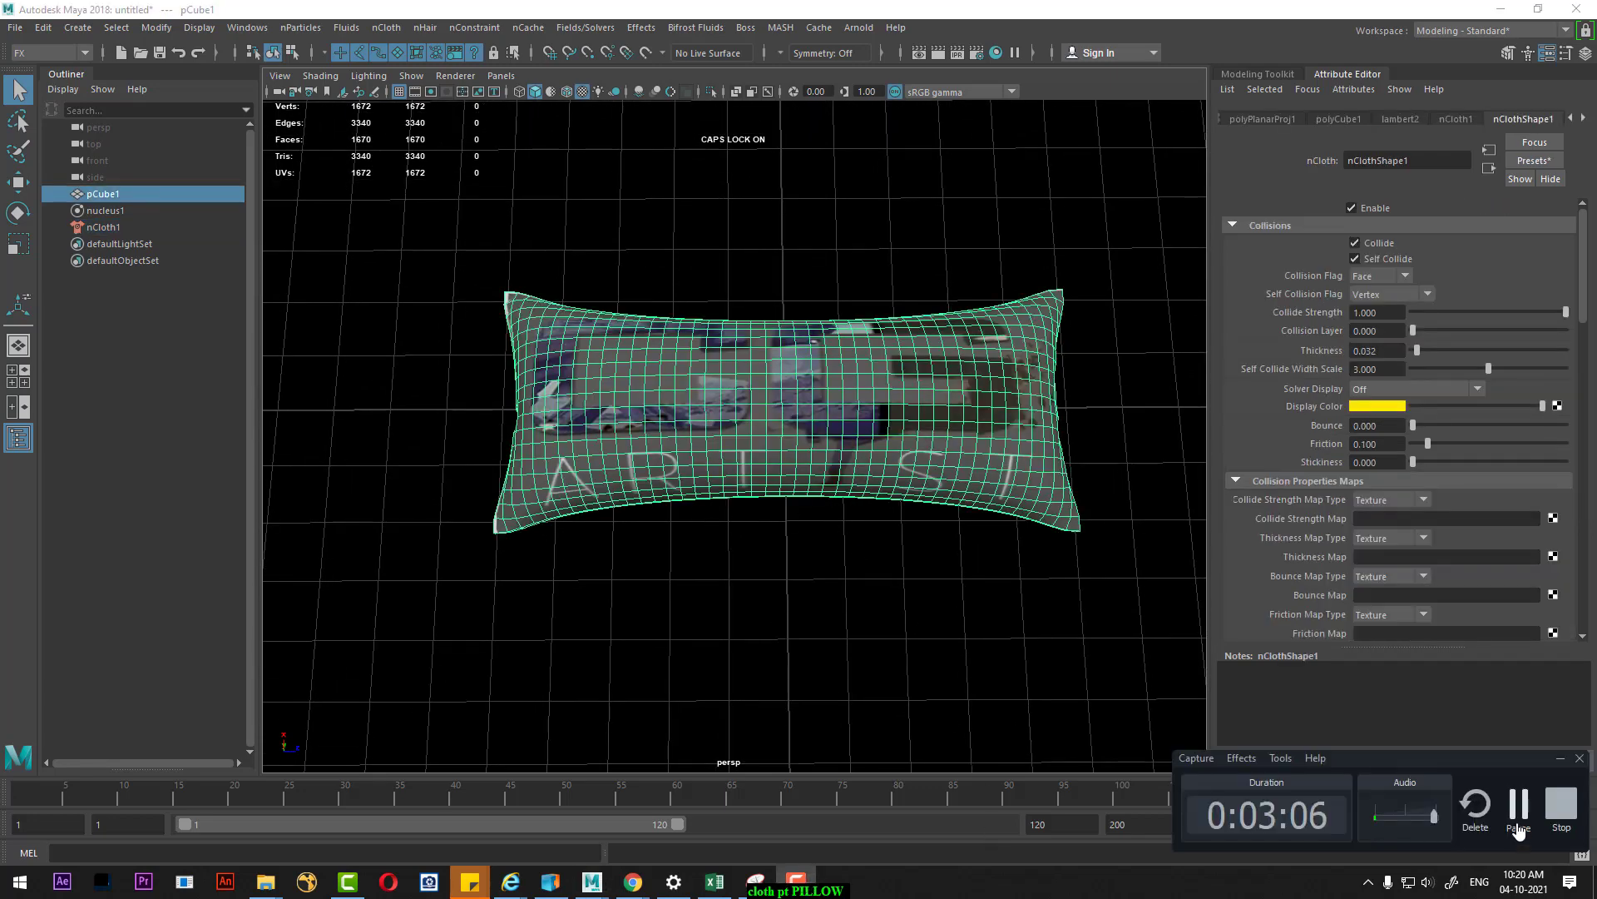
Reselect the inflated pillow and duplicate it as pCube2
click(876, 614)
click(816, 446)
mouse_move(816, 446)
alt+mouse_down()
mouse_move(731, 456)
mouse_move(844, 518)
alt+mouse_up()
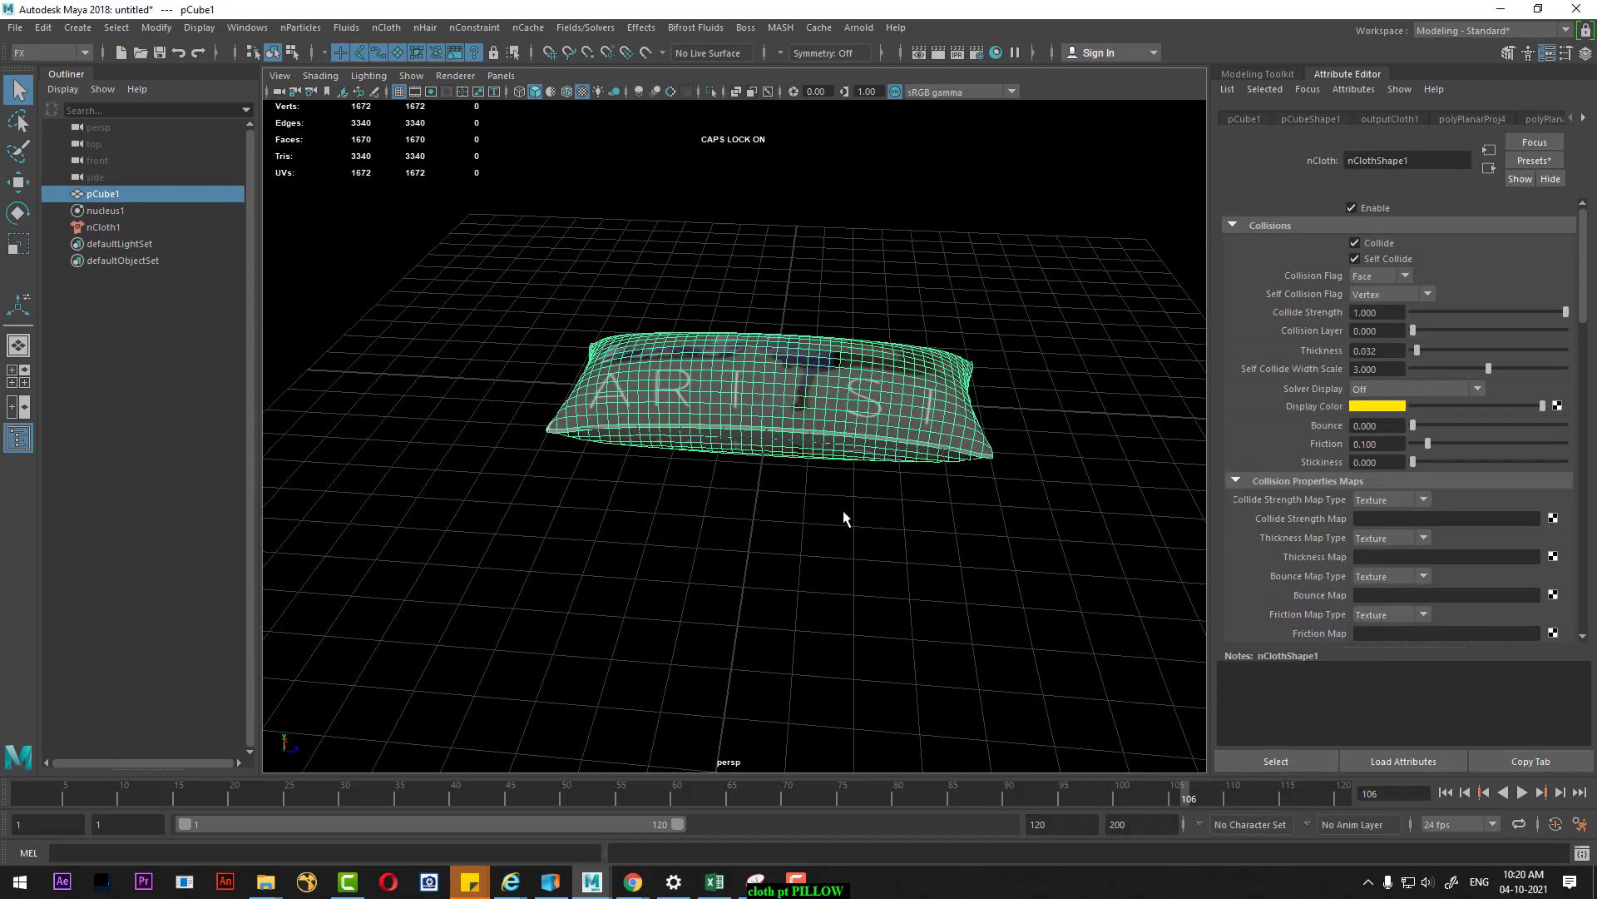
key(w)
key(ctrl+d)
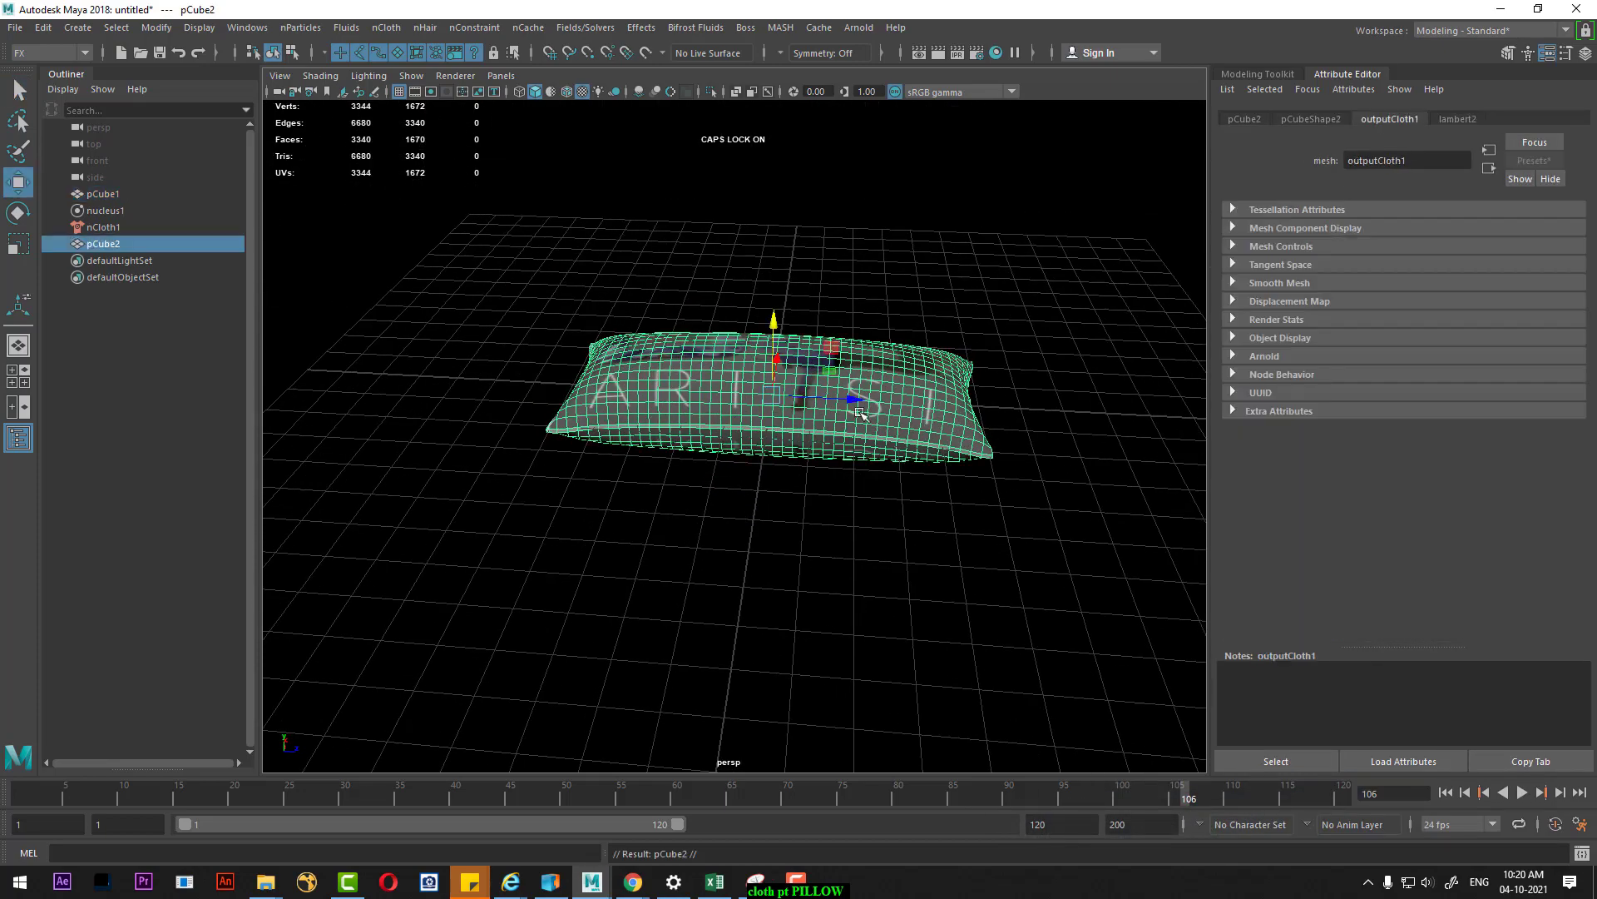
Slide pCube2 to the right of the original pillow, narrow it, and clear the selection
drag(853, 400, 982, 386)
mouse_move(905, 450)
alt+mouse_down()
mouse_move(957, 416)
mouse_move(1052, 421)
mouse_move(1023, 429)
mouse_move(991, 525)
mouse_move(953, 476)
alt+mouse_up()
key(r)
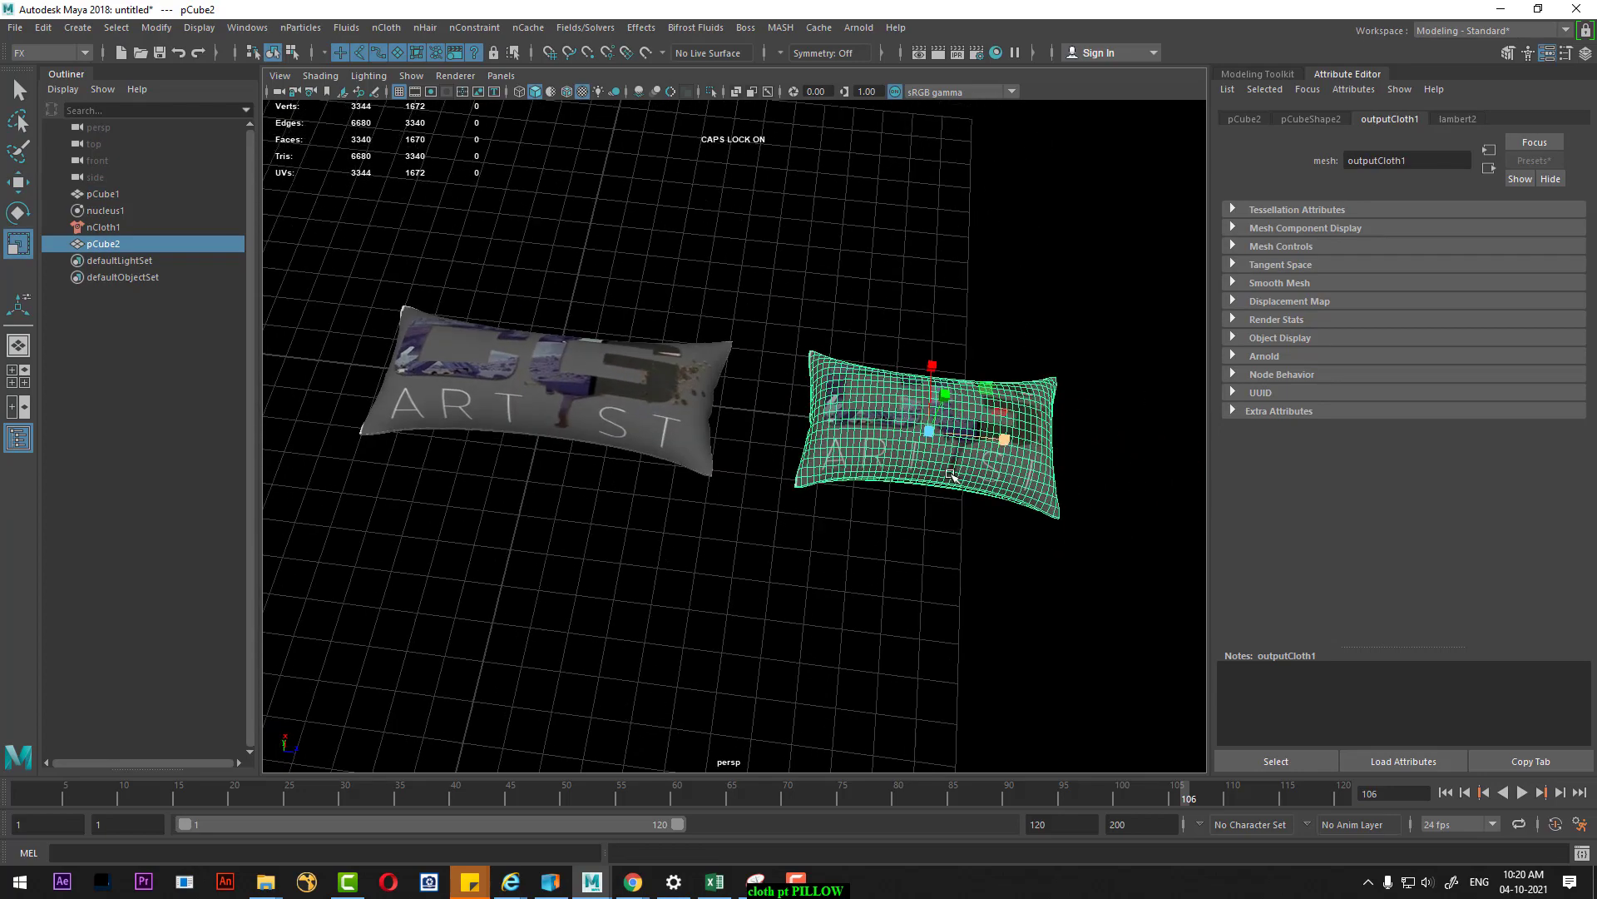
alt+drag(886, 632, 939, 659)
click(939, 660)
Rewind and replay the simulation to frame 76, then orbit around both inflated pillows
key(alt+shift+v)
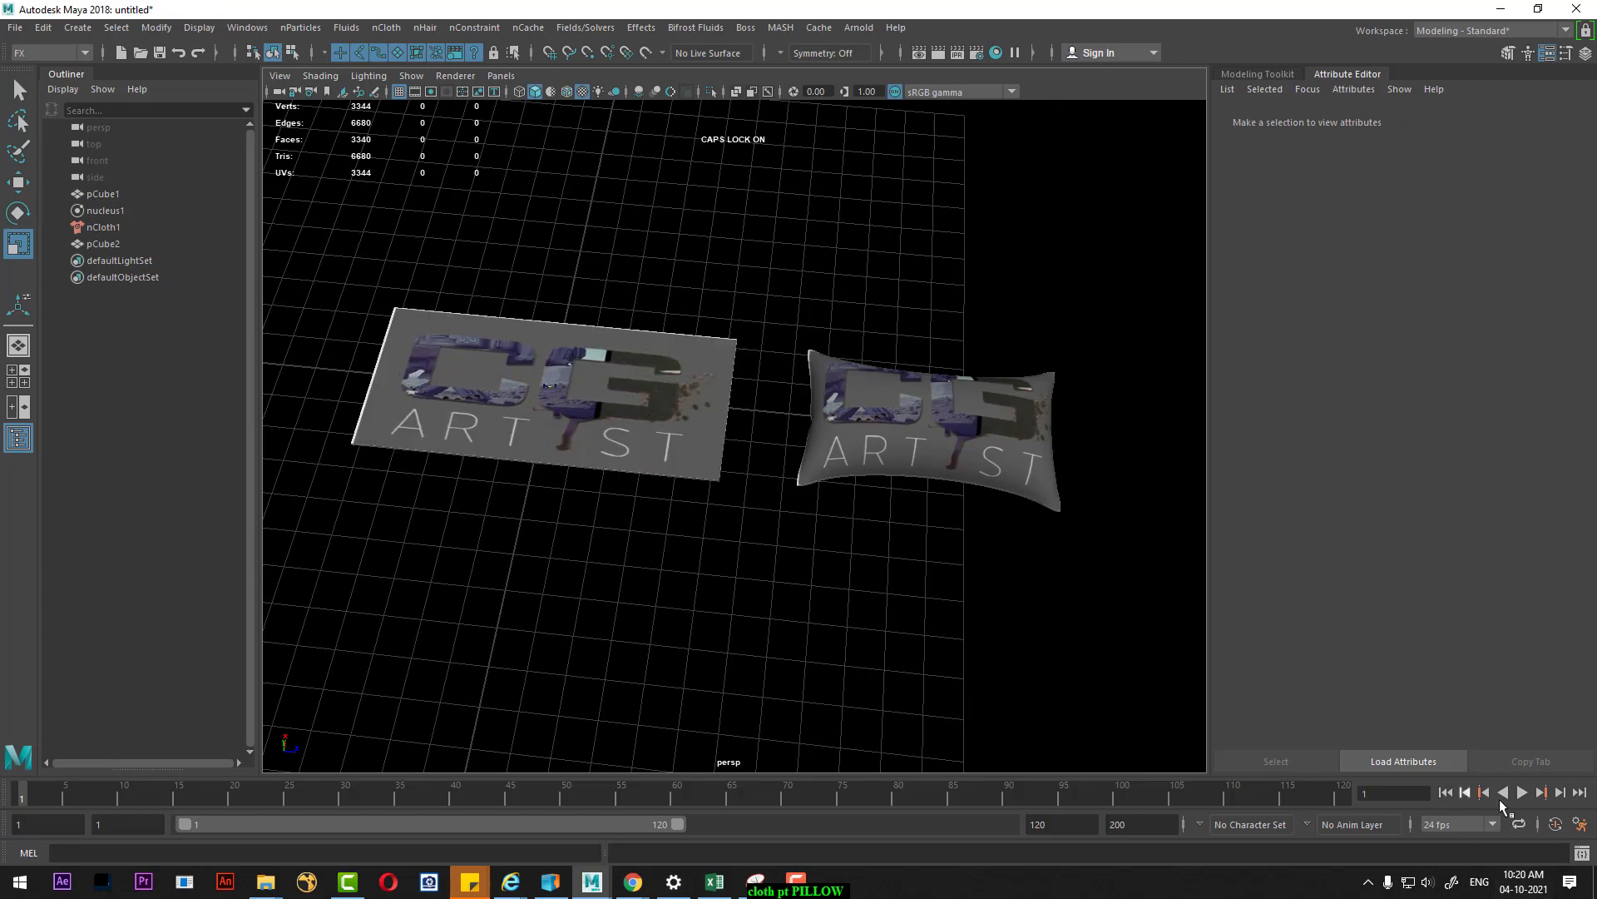
click(1522, 793)
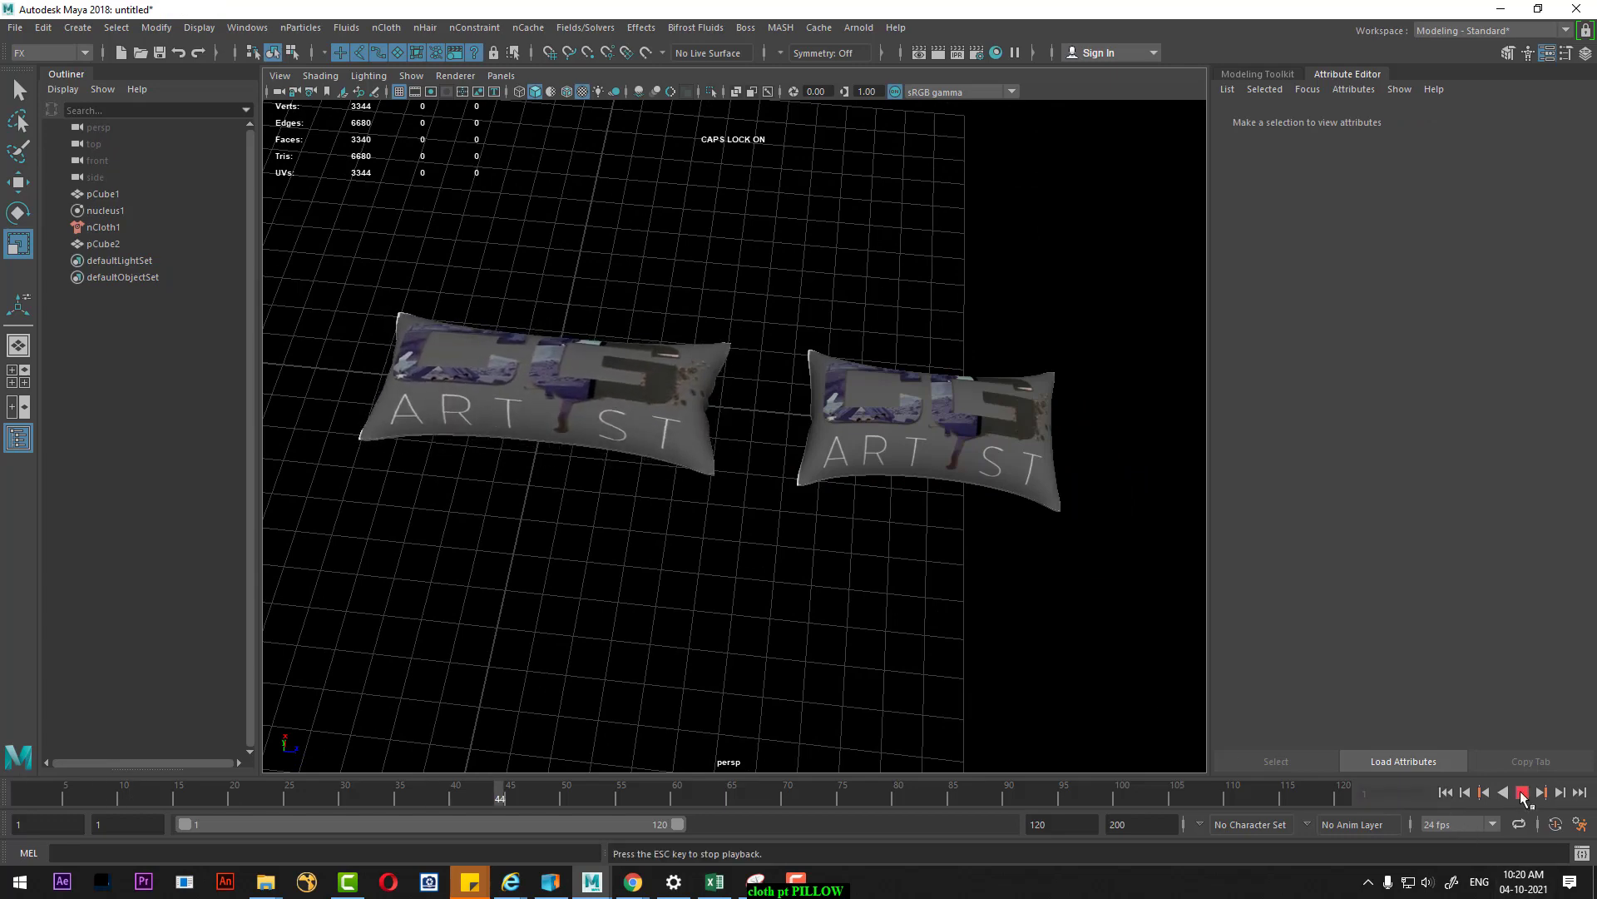
click(1523, 794)
mouse_move(1116, 606)
alt+mouse_down()
mouse_move(1015, 602)
mouse_move(992, 580)
alt+mouse_up()
alt+middle_drag(992, 580, 1060, 582)
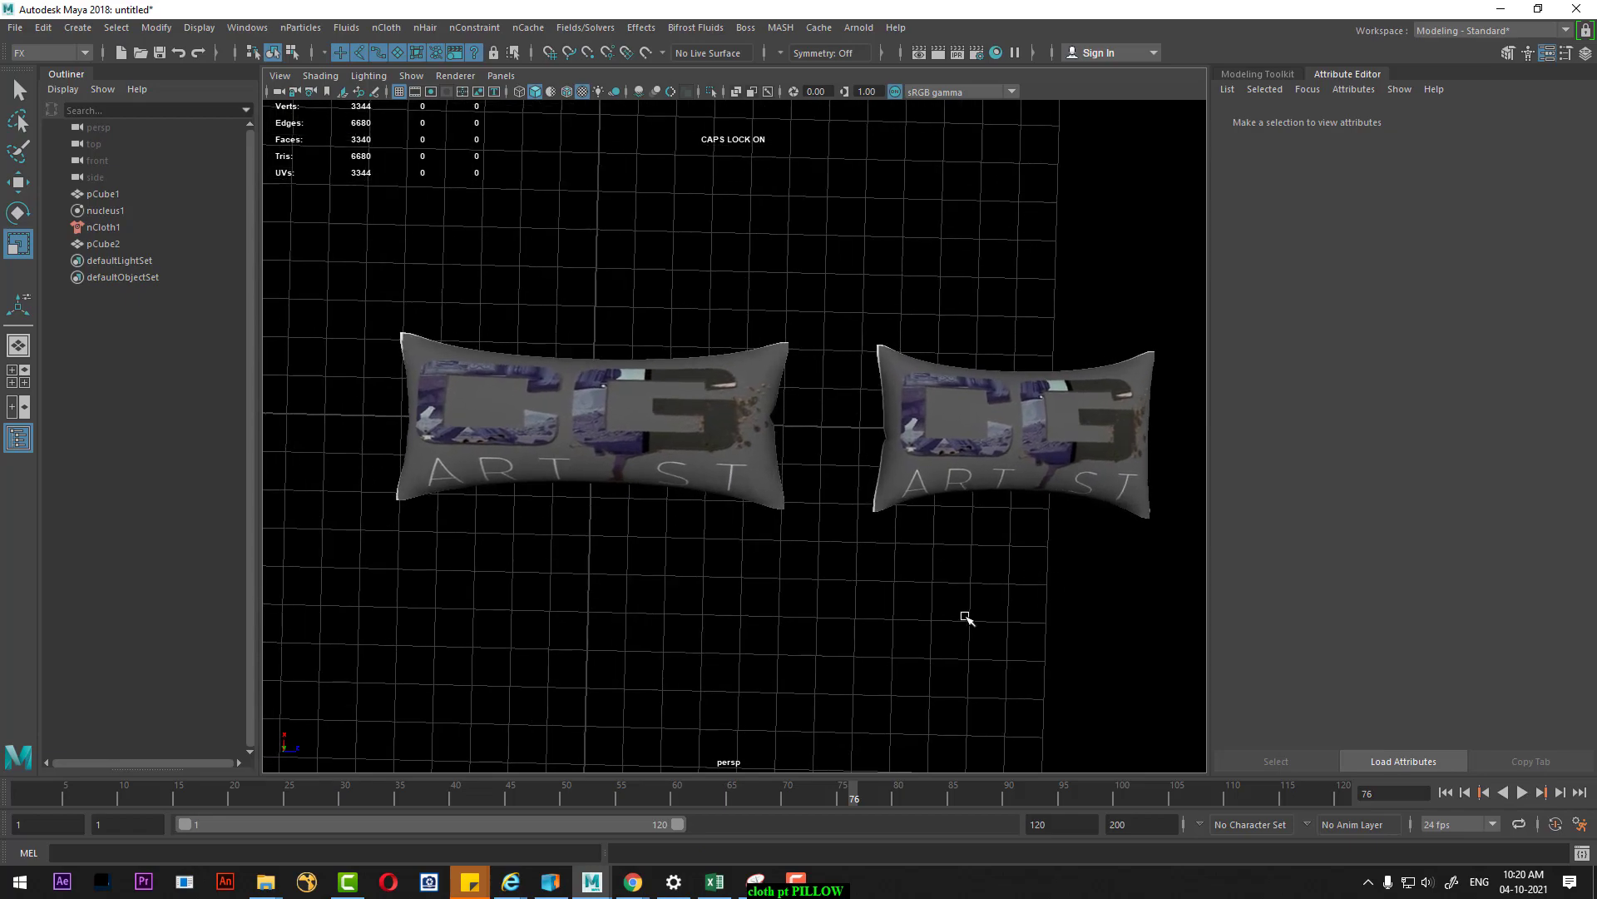
alt+drag(965, 617, 985, 597)
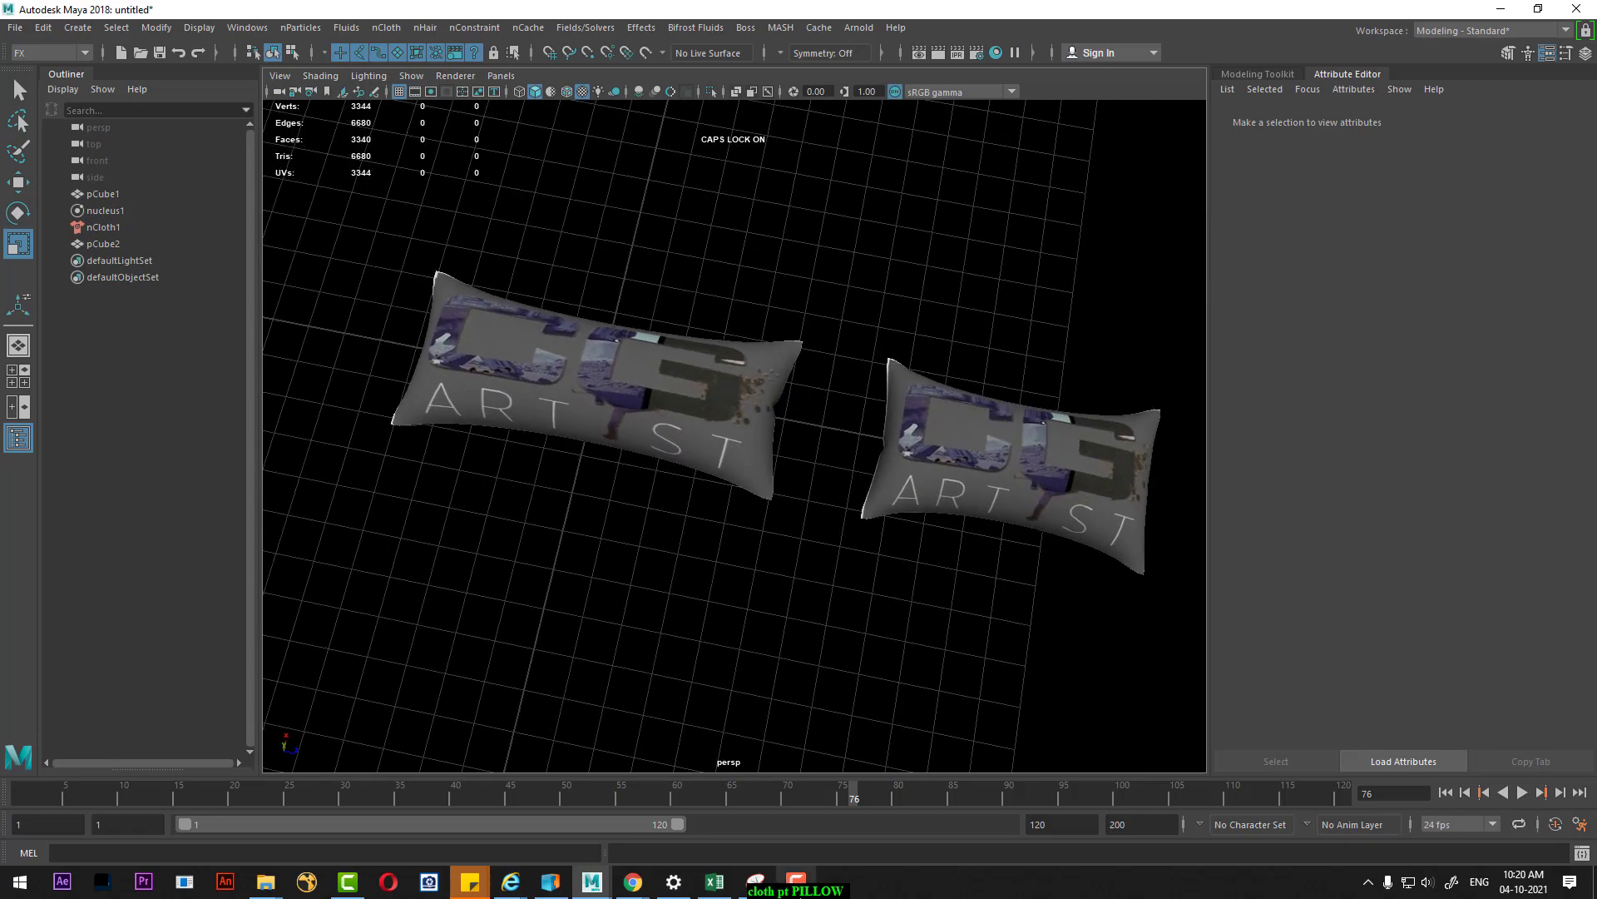